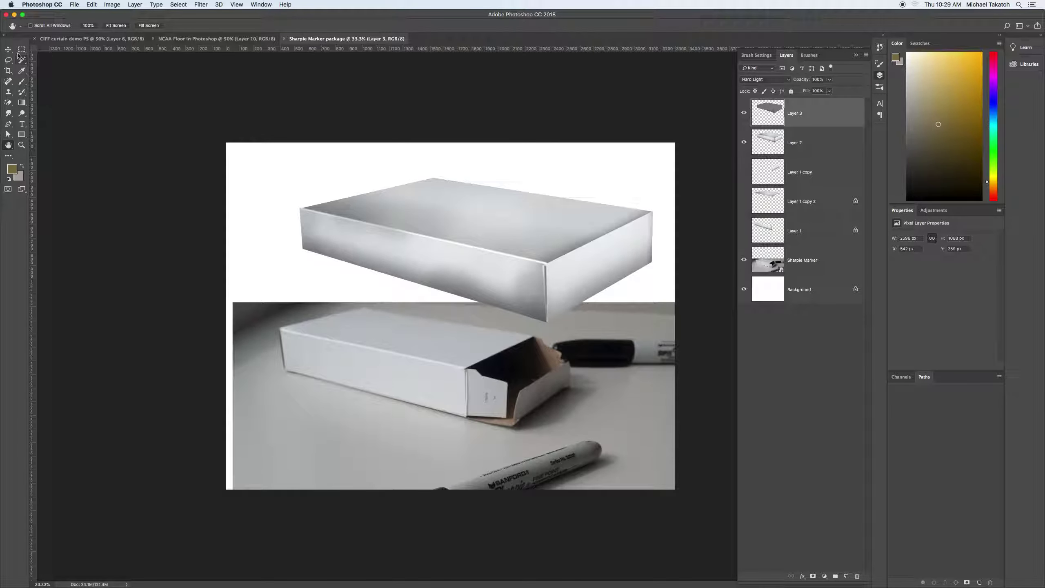
# Select the box with the Move tool, show its transform handles, and hide the Sharpie photo
pyautogui.click(8, 49)
pyautogui.click(388, 226)
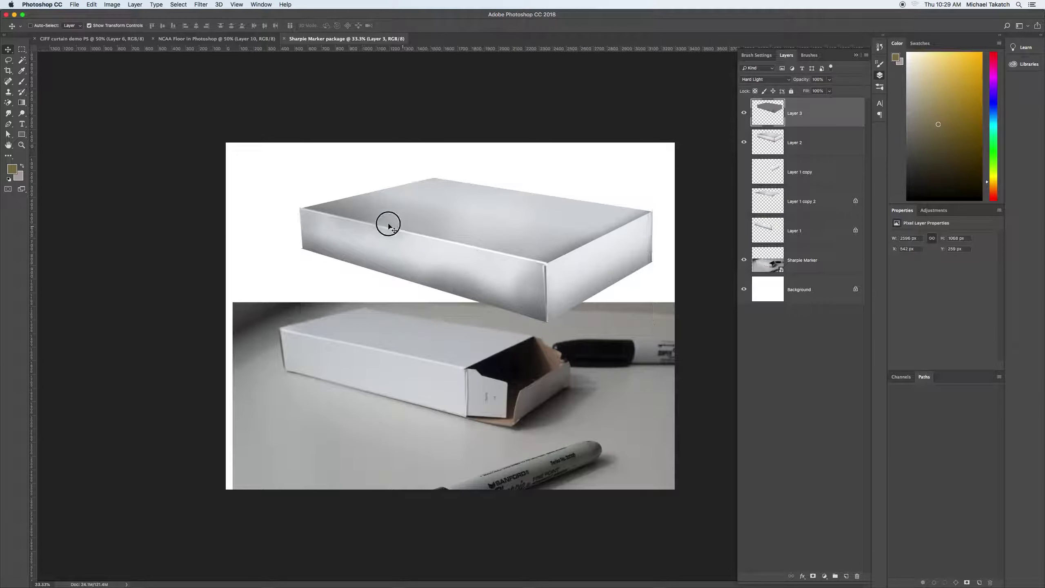
pyautogui.press('super+t')
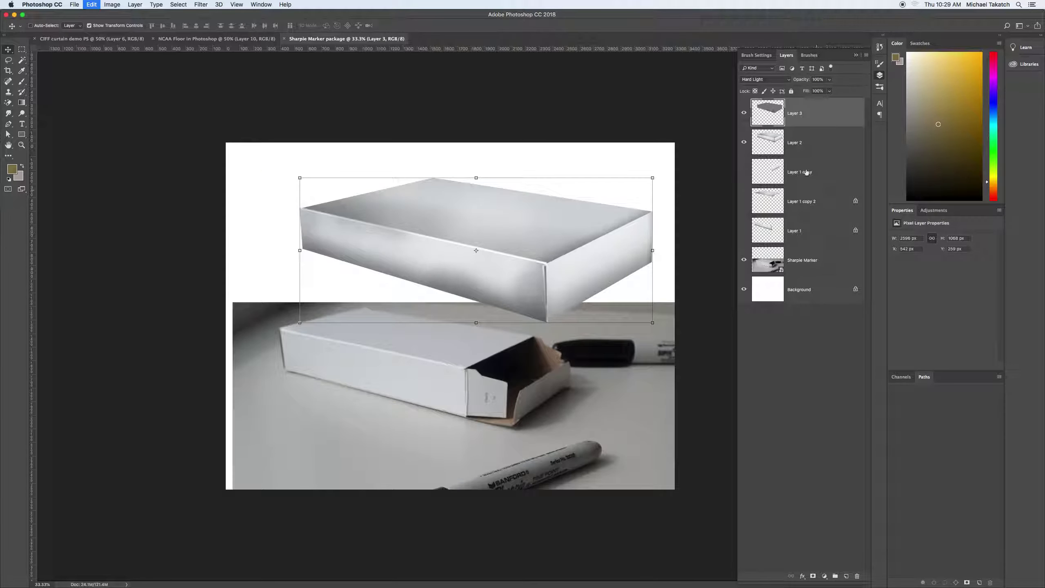
pyautogui.click(743, 260)
# Try to drag the locked Background layer and dismiss the locked-layer warning
pyautogui.click(828, 297)
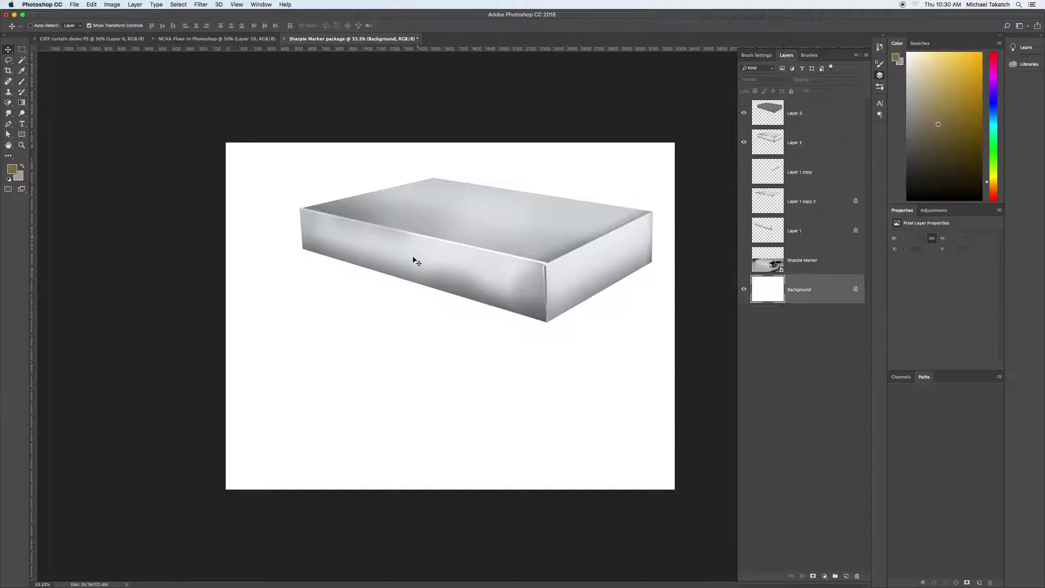
pyautogui.click(288, 160)
pyautogui.moveTo(288, 160); pyautogui.dragTo(679, 364)
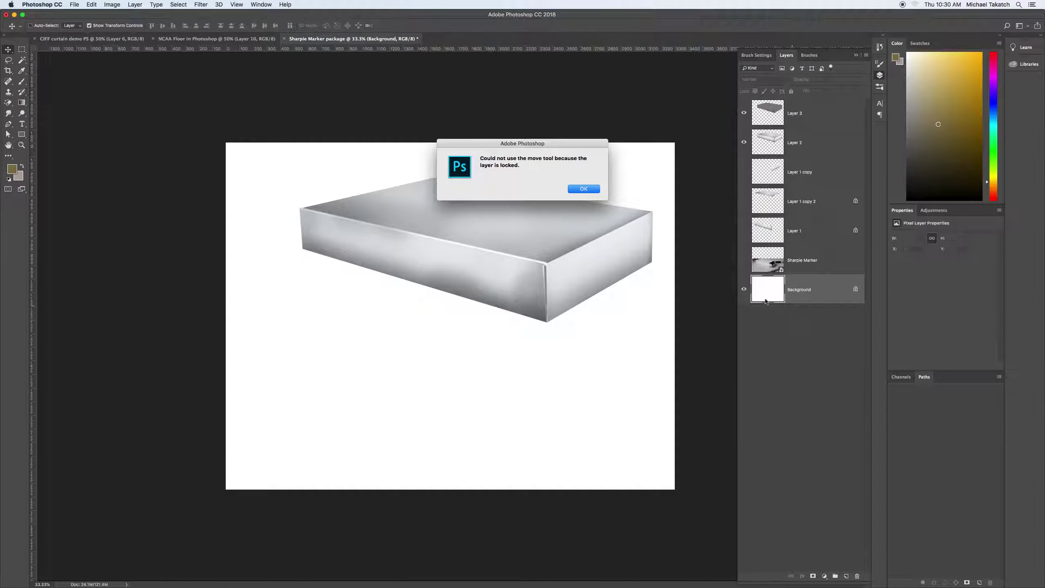
pyautogui.click(585, 190)
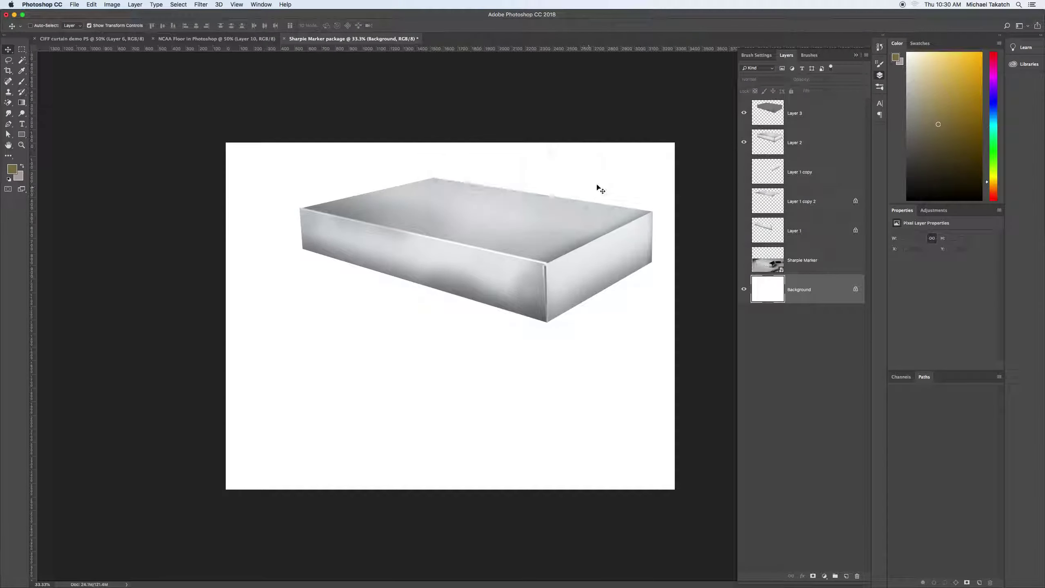
# Select Layer 3 through Layer 1 and drag them lower and left on the canvas
pyautogui.click(832, 116)
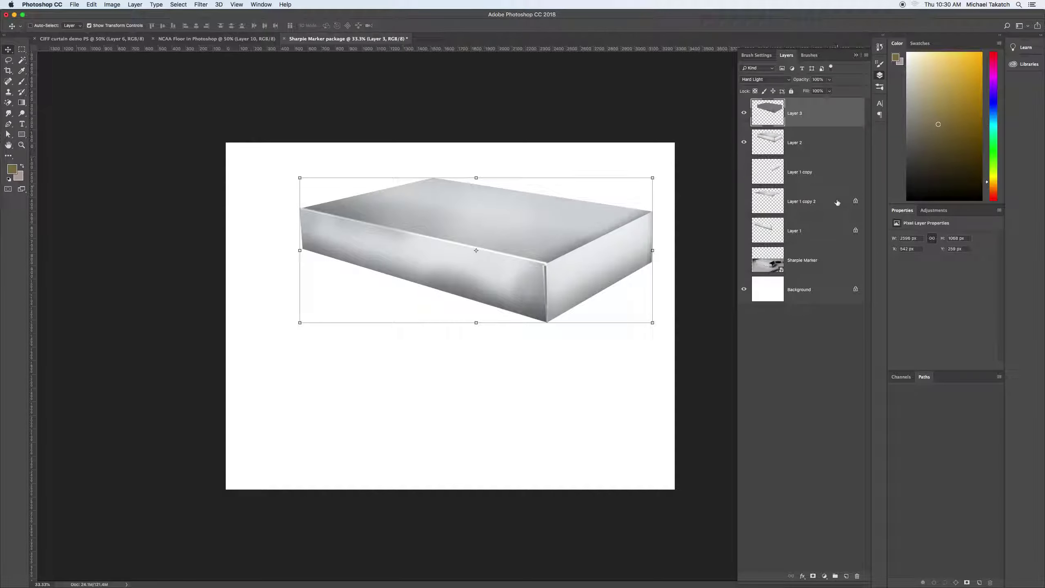
pyautogui.keyDown('shift'); pyautogui.click(822, 238); pyautogui.keyUp('shift')
pyautogui.moveTo(607, 244); pyautogui.dragTo(558, 268)
# Duplicate the five box layers, group the copies as 'sharpie box', and hide that group
pyautogui.click(831, 246)
pyautogui.moveTo(831, 246); pyautogui.dragTo(846, 575)
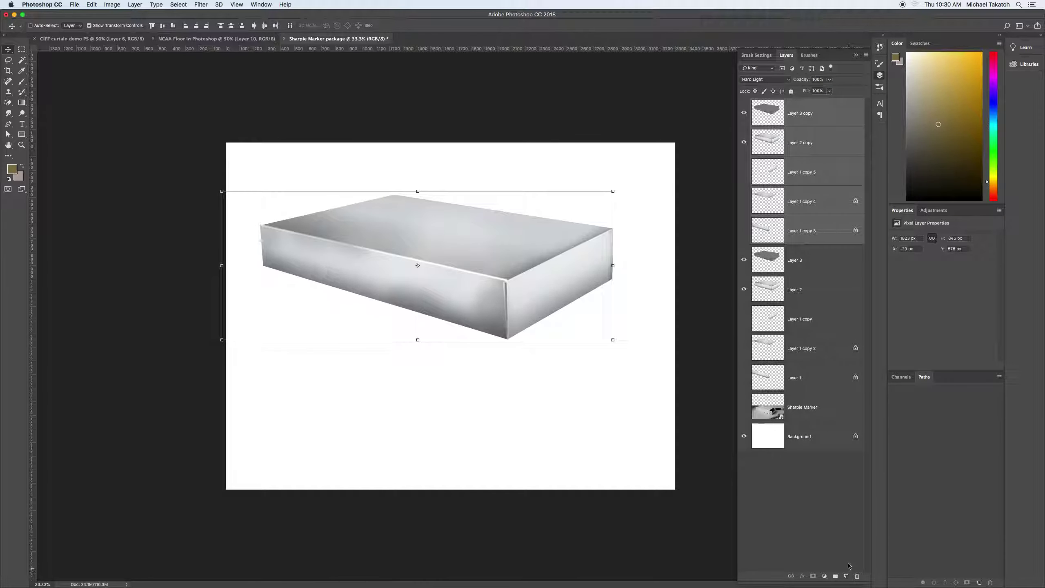
pyautogui.click(867, 58)
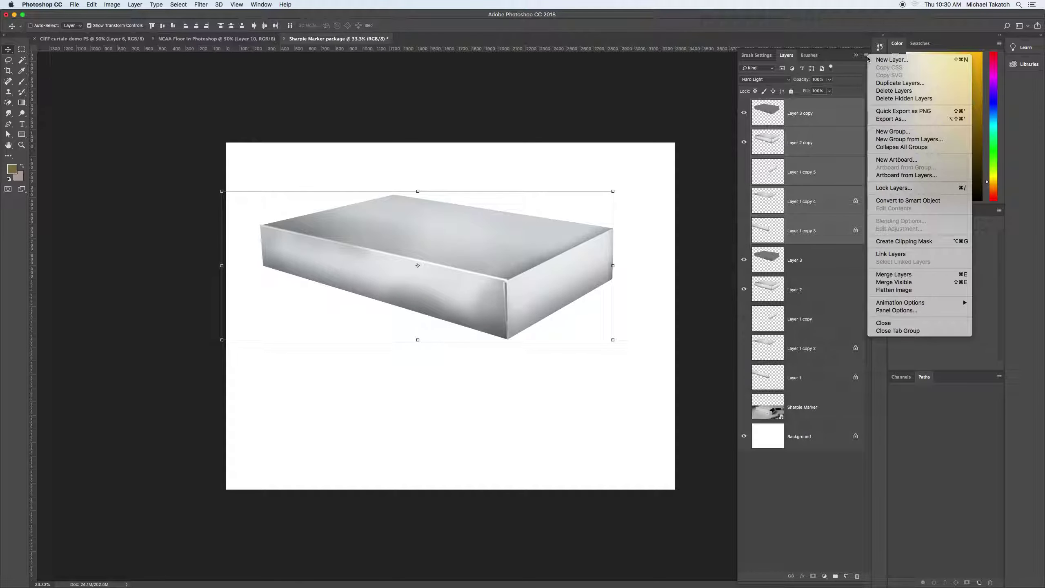
pyautogui.click(889, 141)
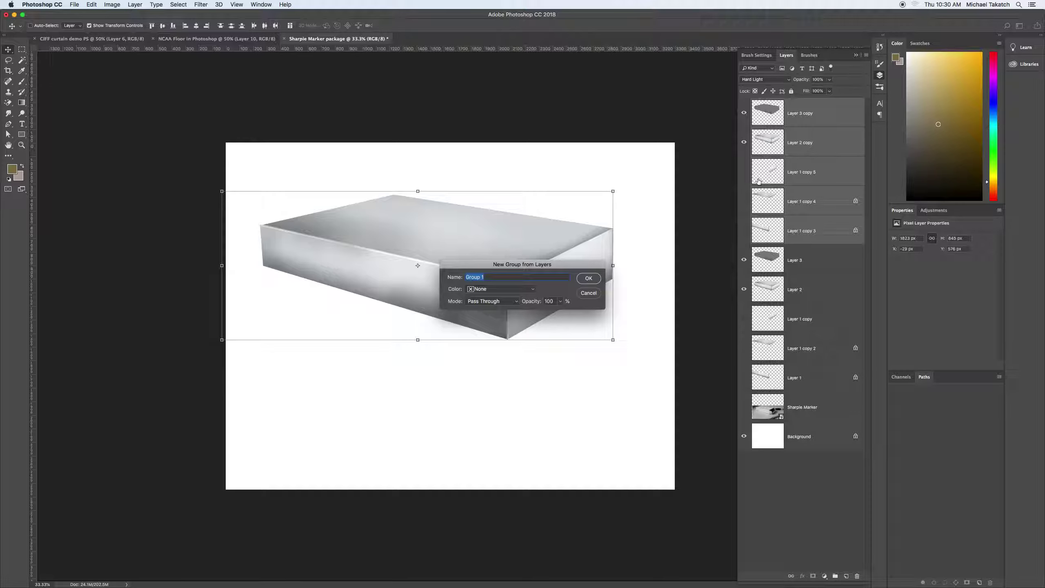
pyautogui.write('sharpie box')
pyautogui.click(588, 279)
pyautogui.click(745, 103)
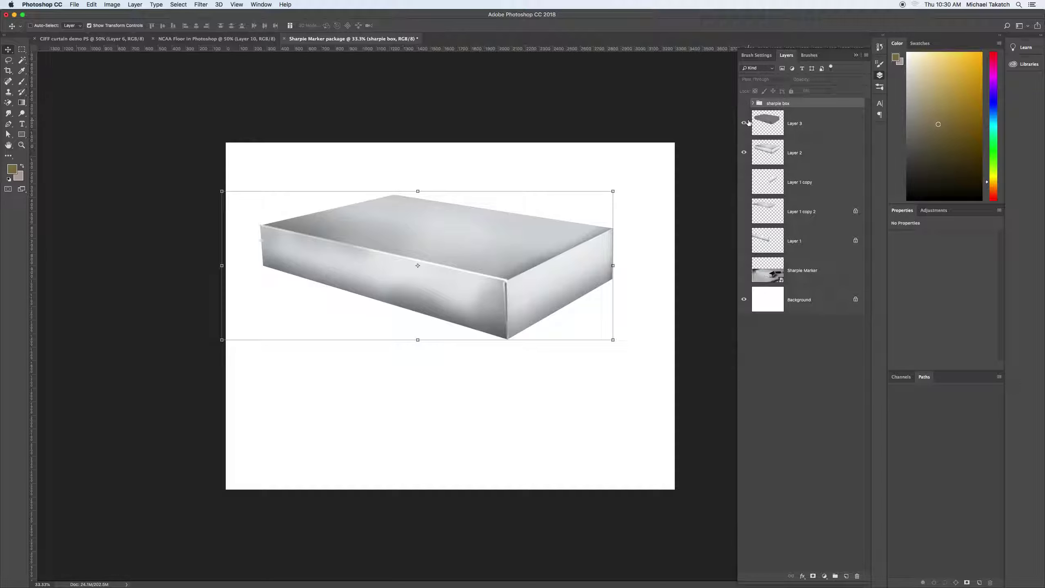
pyautogui.click(744, 152)
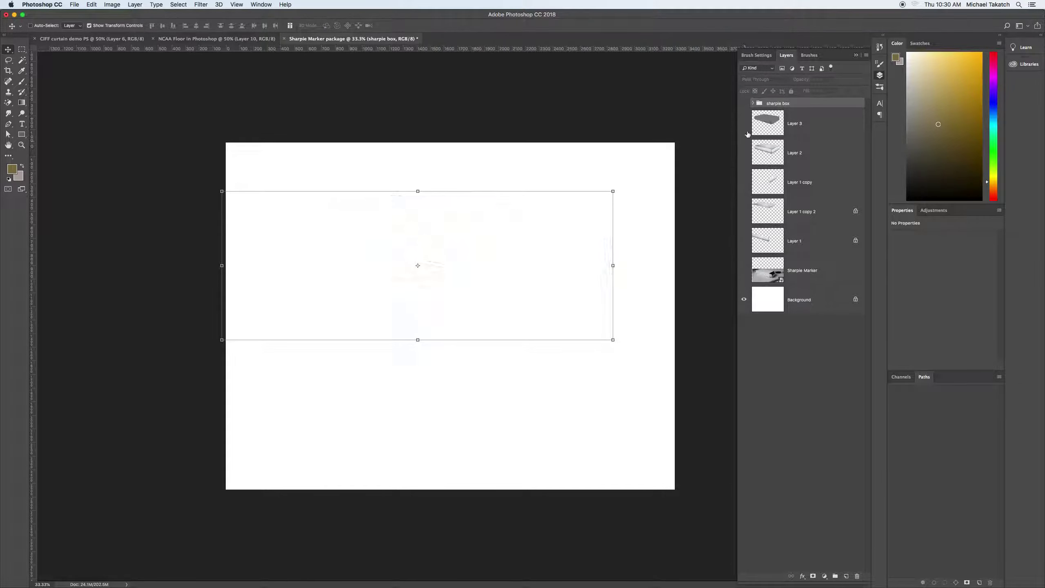
pyautogui.click(744, 104)
pyautogui.click(744, 104)
pyautogui.click(743, 123)
pyautogui.click(744, 153)
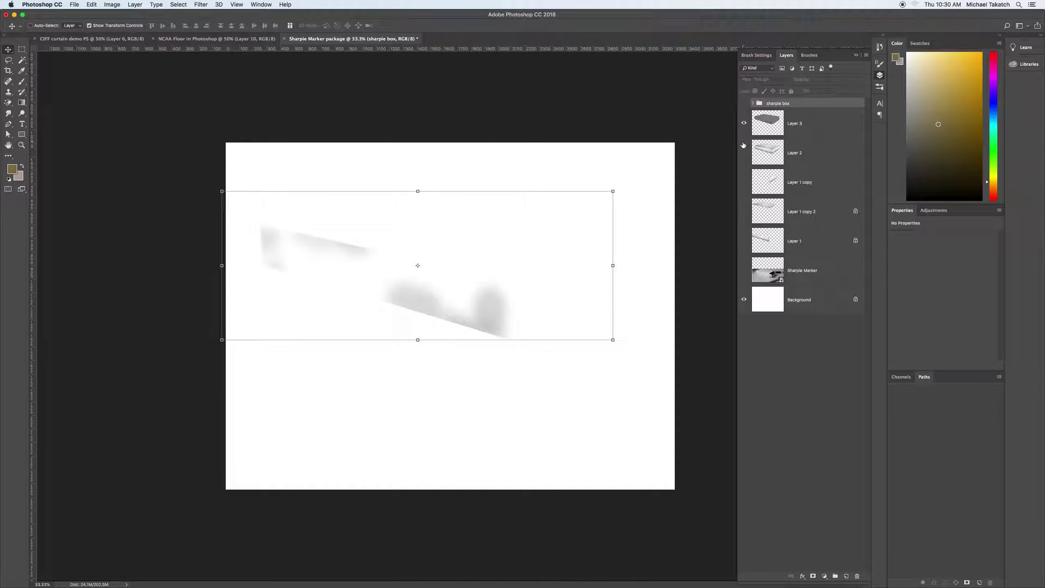
pyautogui.click(743, 182)
pyautogui.click(743, 212)
pyautogui.click(744, 241)
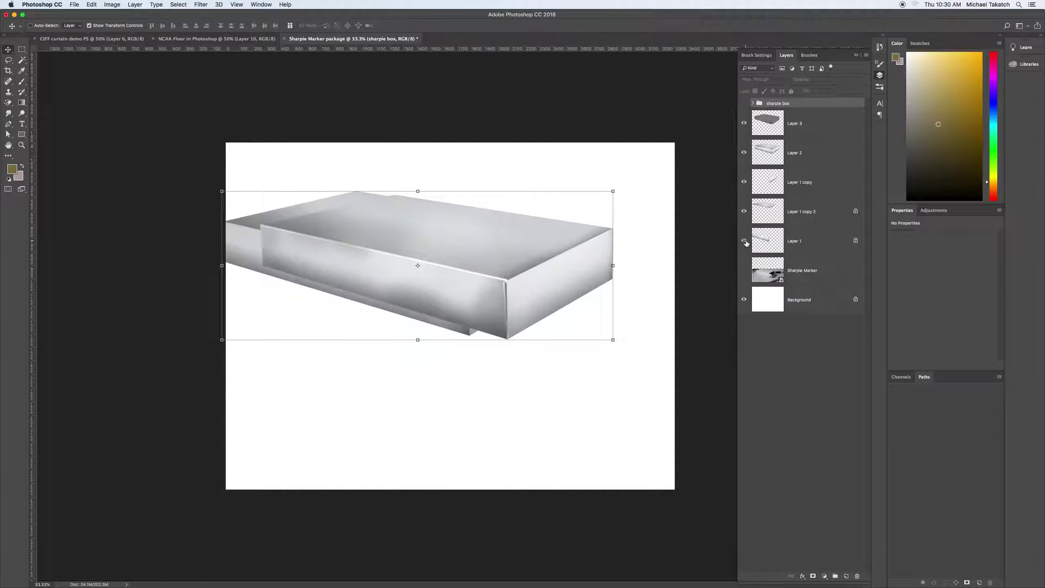
pyautogui.click(743, 241)
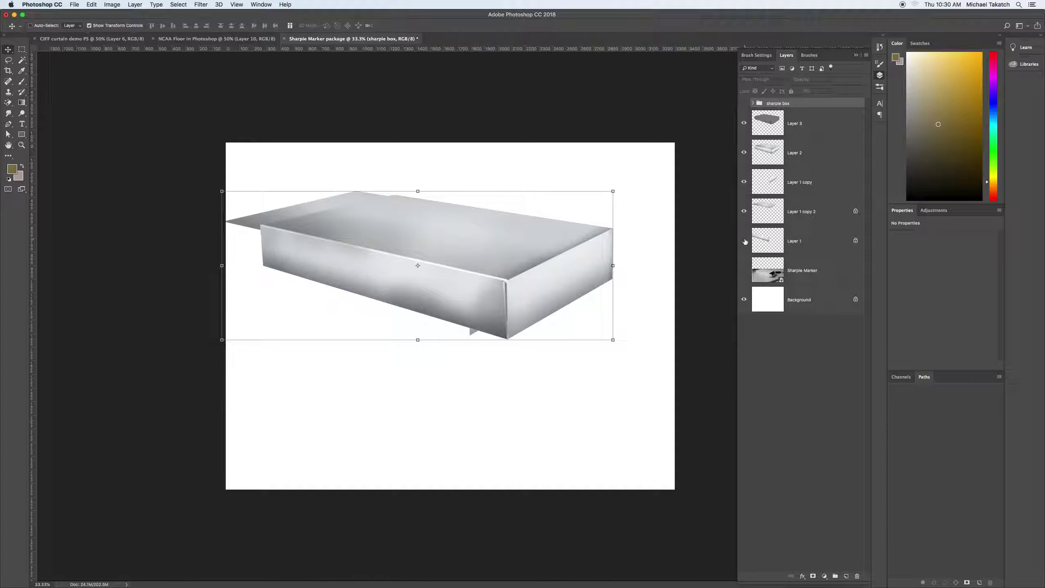
pyautogui.click(744, 211)
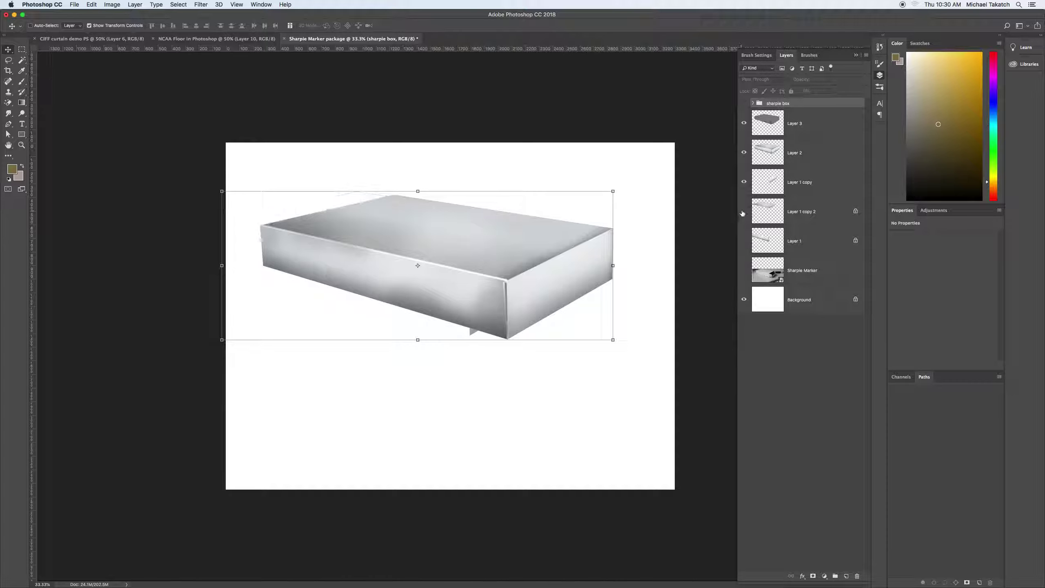
pyautogui.click(832, 188)
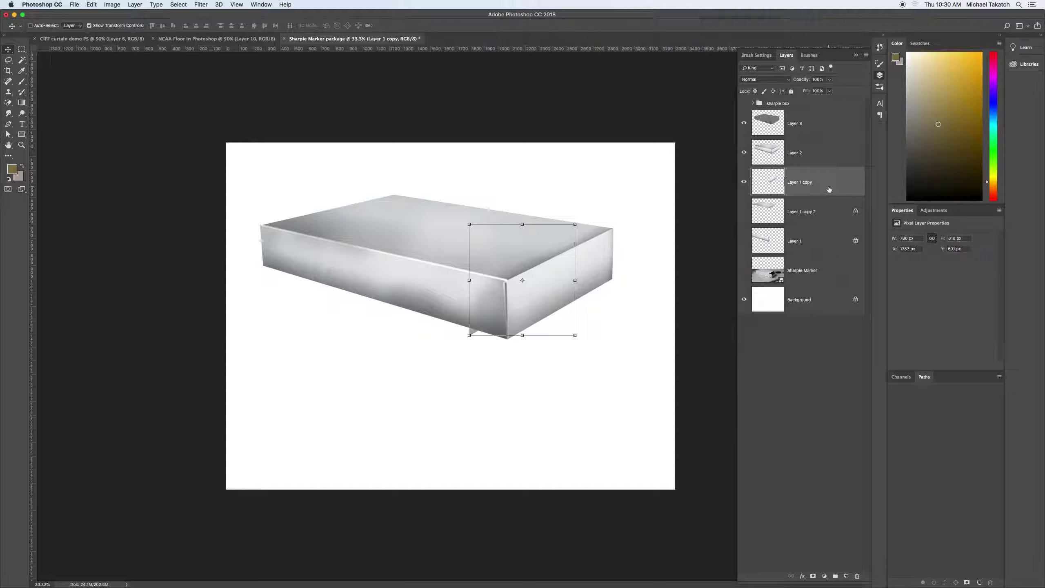
pyautogui.click(744, 183)
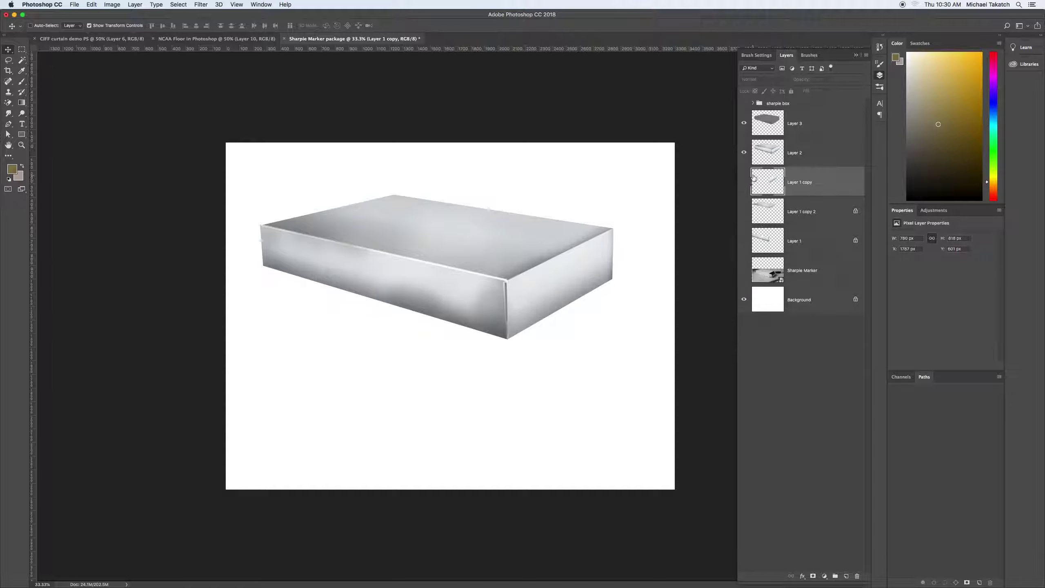
pyautogui.click(821, 153)
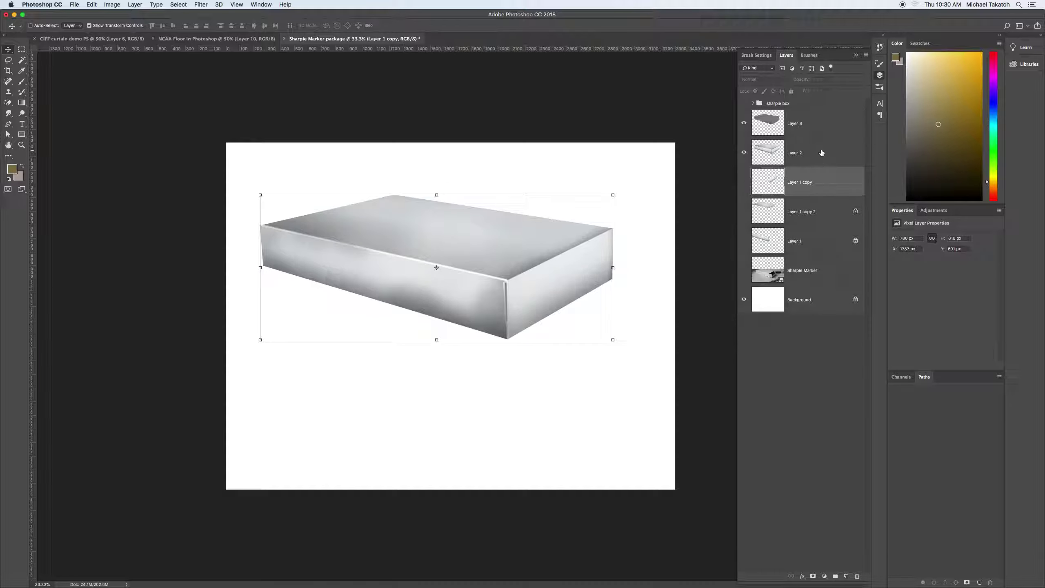
pyautogui.click(743, 123)
pyautogui.click(743, 123)
pyautogui.click(744, 152)
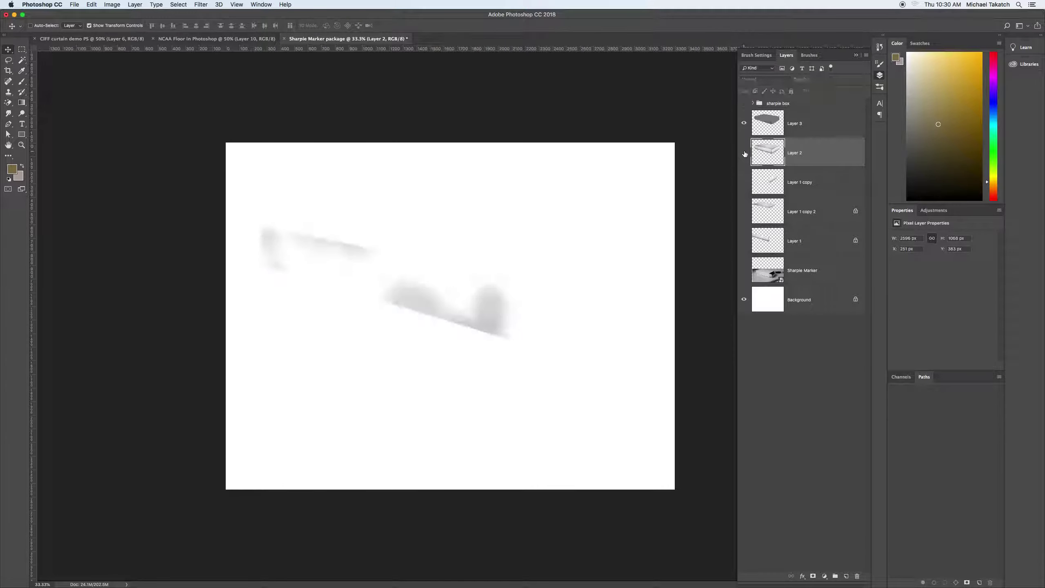
pyautogui.click(744, 152)
pyautogui.click(819, 124)
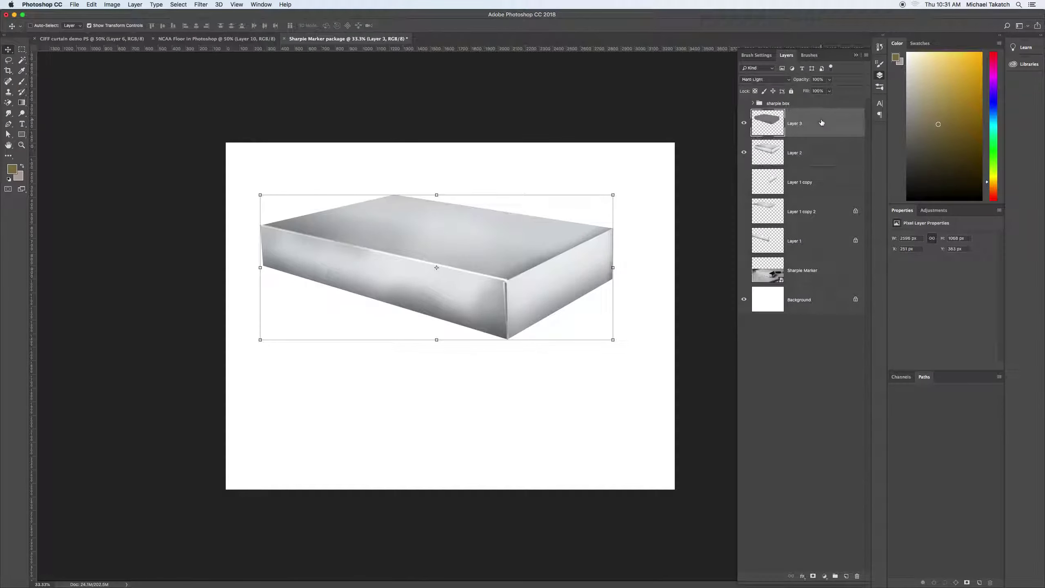
pyautogui.keyDown('shift'); pyautogui.click(824, 155); pyautogui.keyUp('shift')
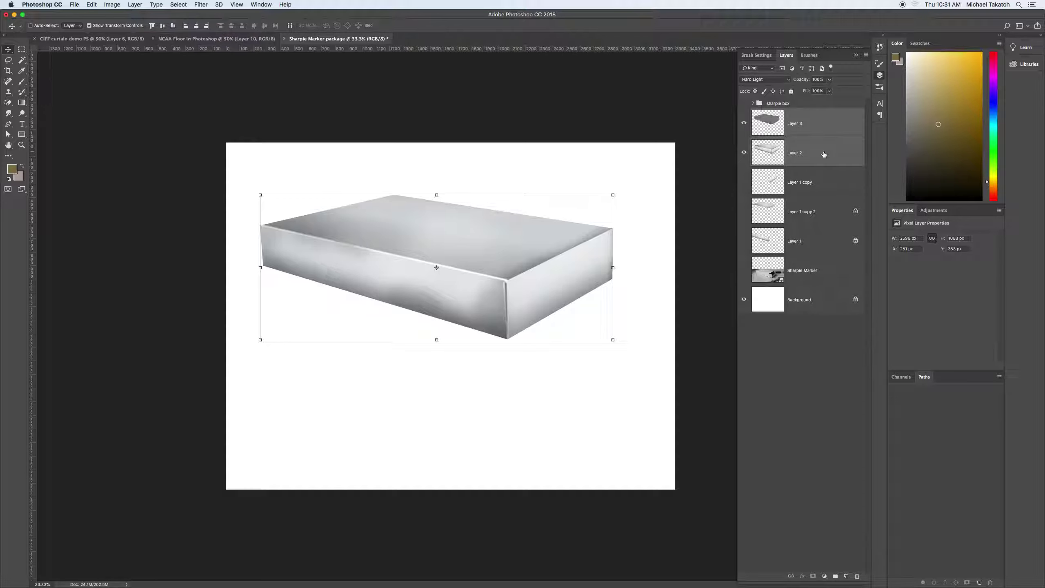
pyautogui.click(835, 275)
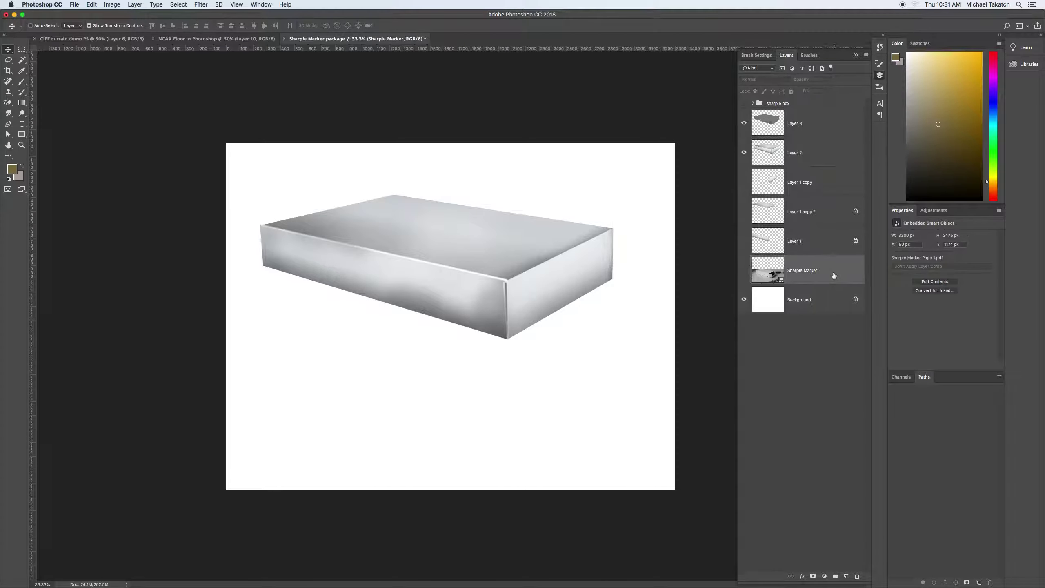
pyautogui.click(744, 270)
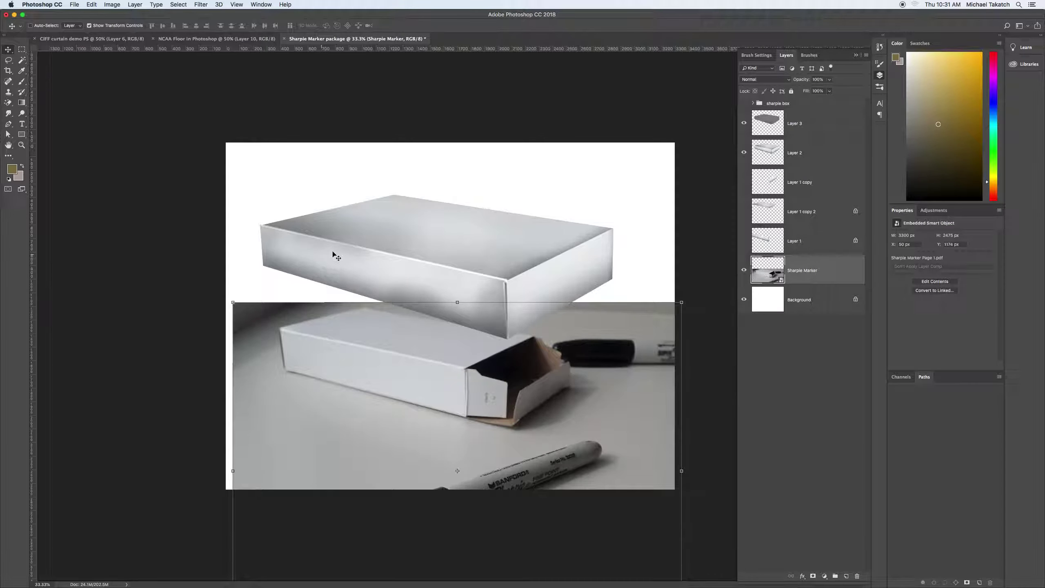
# Add an empty layer above the photo, zoom to 50%, and show the rulers
pyautogui.click(846, 576)
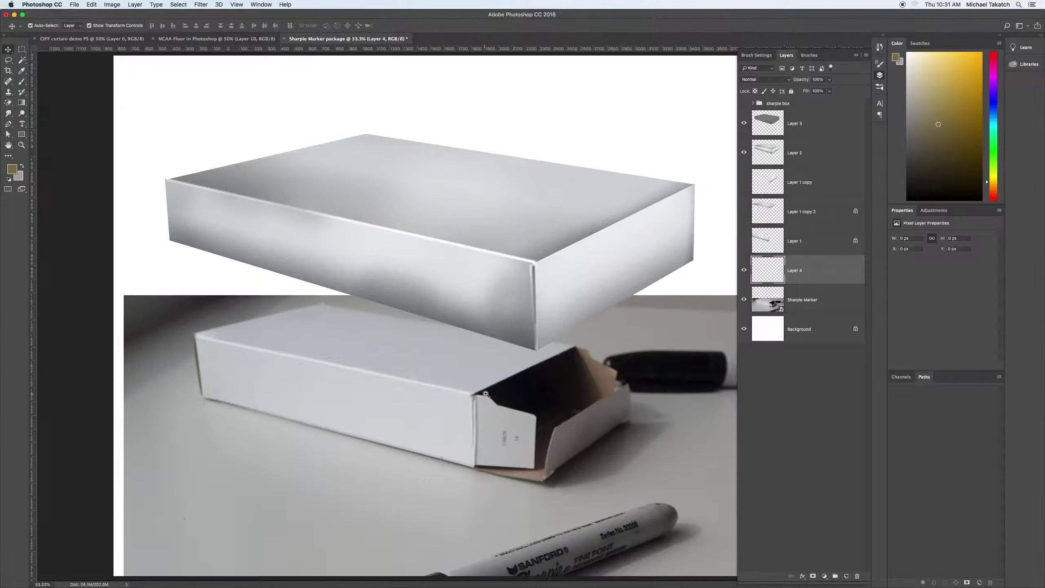
pyautogui.press('super+plus')
pyautogui.press('super+r')
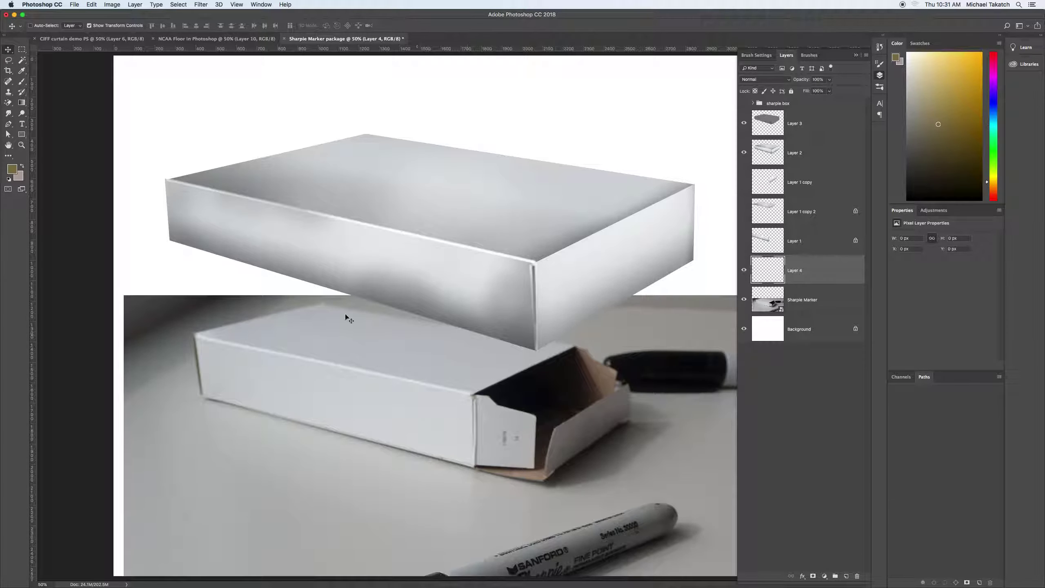
# With the Pen tool in Path mode, place the first point at the box corner, then zoom to 100%
pyautogui.click(9, 125)
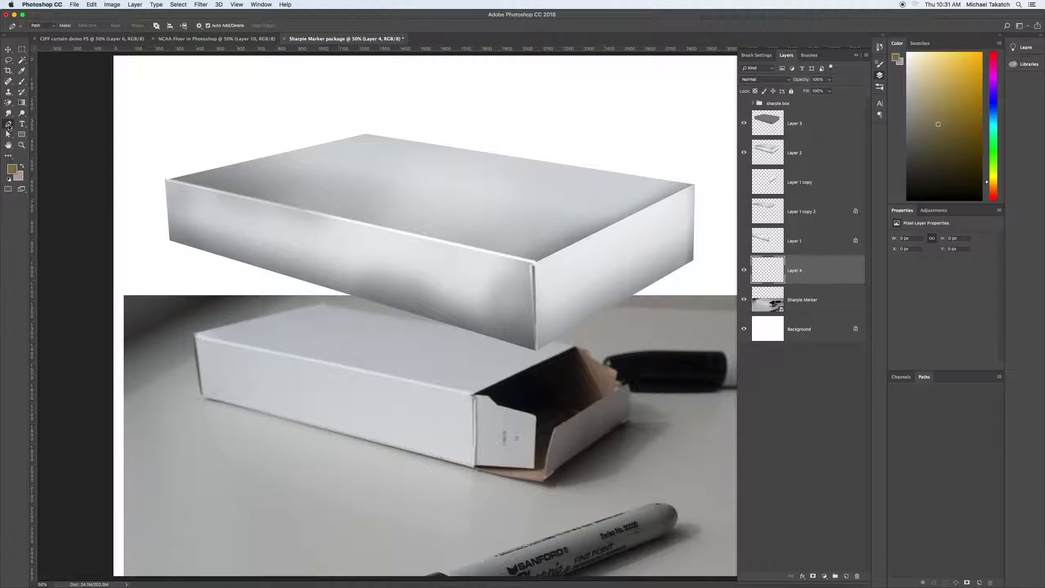
pyautogui.click(44, 26)
pyautogui.click(50, 27)
pyautogui.click(474, 395)
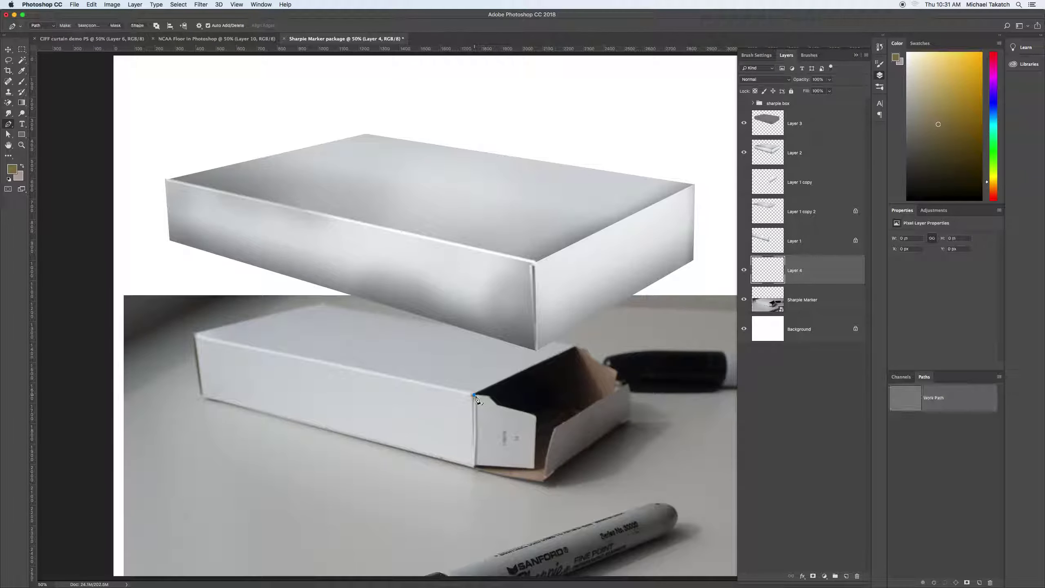
pyautogui.press('super+plus')
pyautogui.press('super+plus')
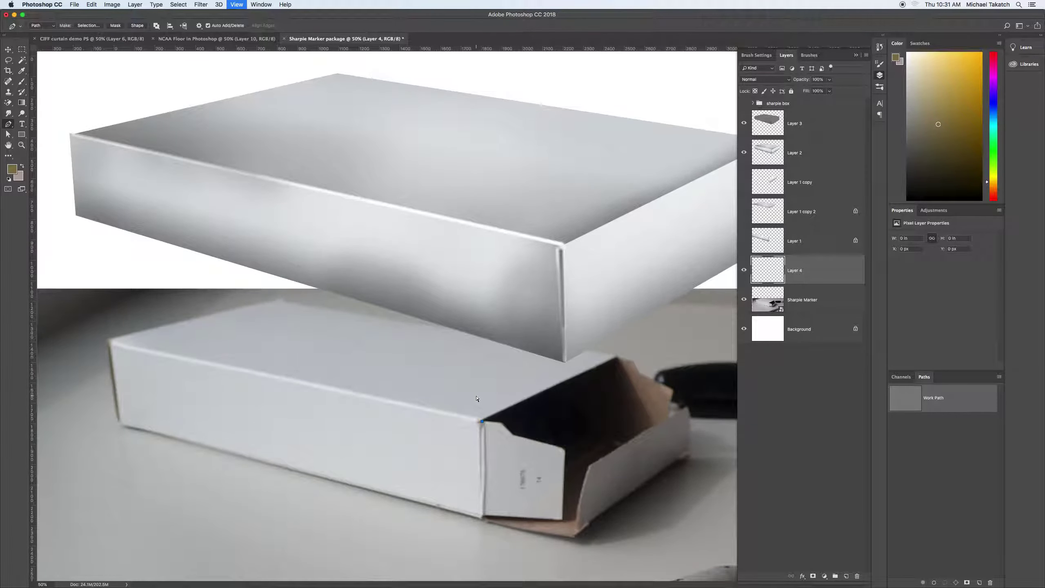
# Trace the front flap as a closed outline with corner anchors
pyautogui.scroll(-10, 517, 444)
pyautogui.hscroll(5, 517, 444)
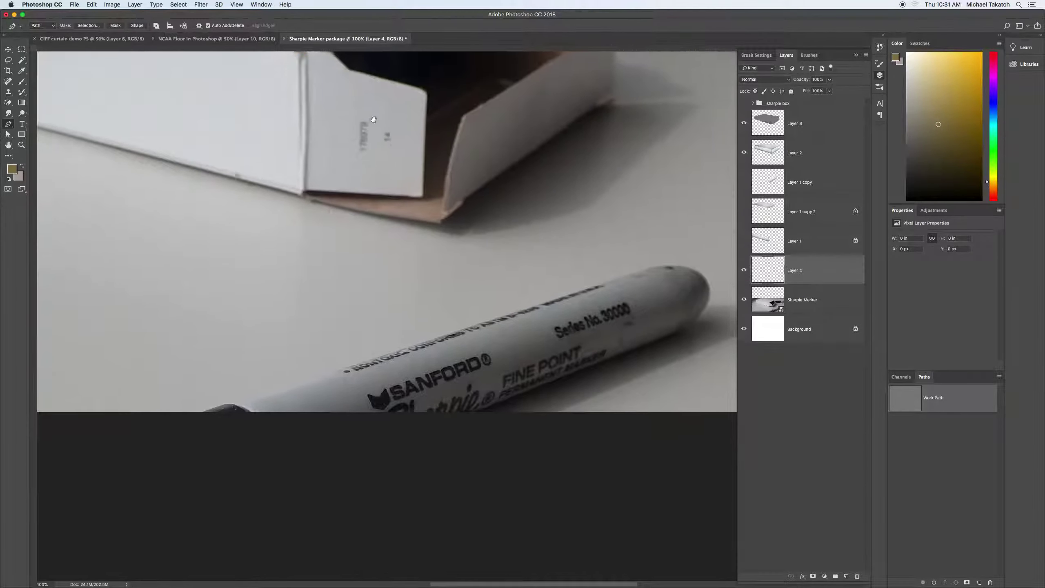
pyautogui.scroll(6, 353, 124)
pyautogui.hscroll(-2, 353, 124)
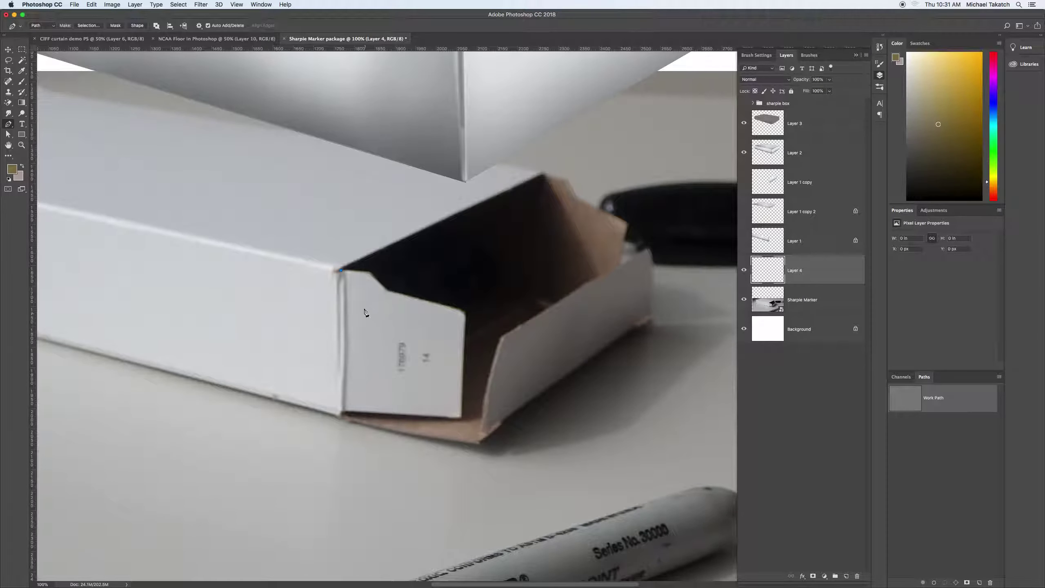
pyautogui.click(370, 273)
pyautogui.click(386, 291)
pyautogui.moveTo(464, 314); pyautogui.dragTo(473, 322)
pyautogui.keyDown('alt'); pyautogui.click(464, 313); pyautogui.keyUp('alt')
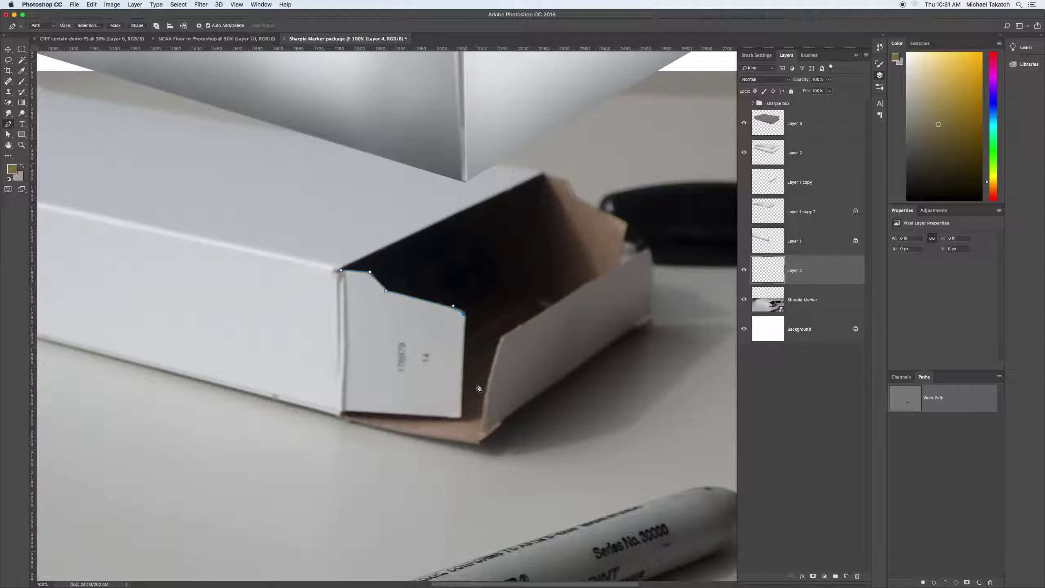
pyautogui.click(462, 418)
pyautogui.click(343, 412)
pyautogui.click(341, 272)
# Trace the side panel from the bottom flap corner up the inner edge and close it
pyautogui.click(483, 431)
pyautogui.click(499, 353)
pyautogui.click(509, 320)
pyautogui.moveTo(510, 321); pyautogui.dragTo(522, 303)
pyautogui.click(505, 338)
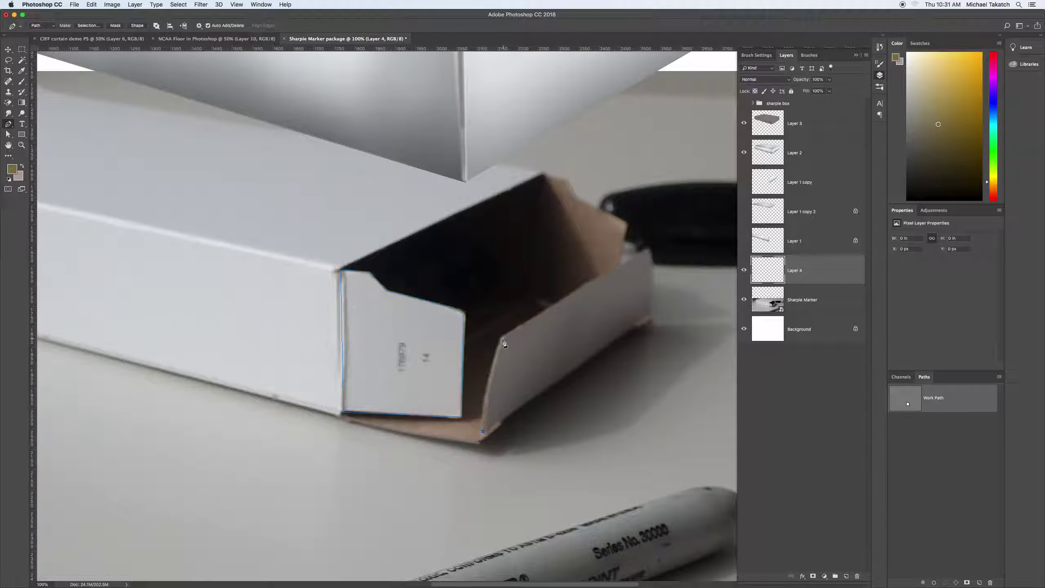
pyautogui.click(490, 378)
pyautogui.click(502, 337)
pyautogui.click(647, 249)
pyautogui.click(653, 271)
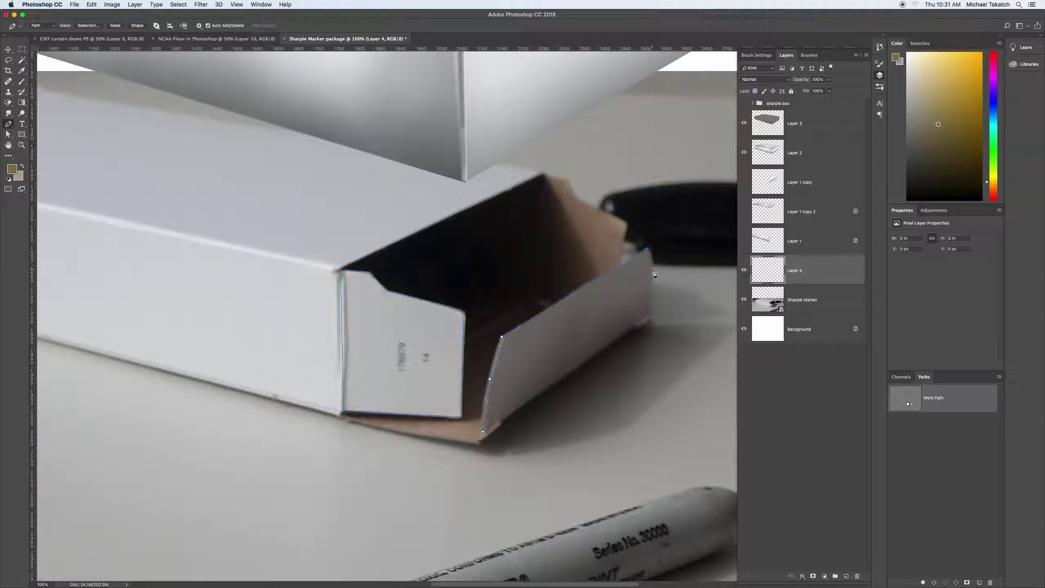
pyautogui.click(651, 313)
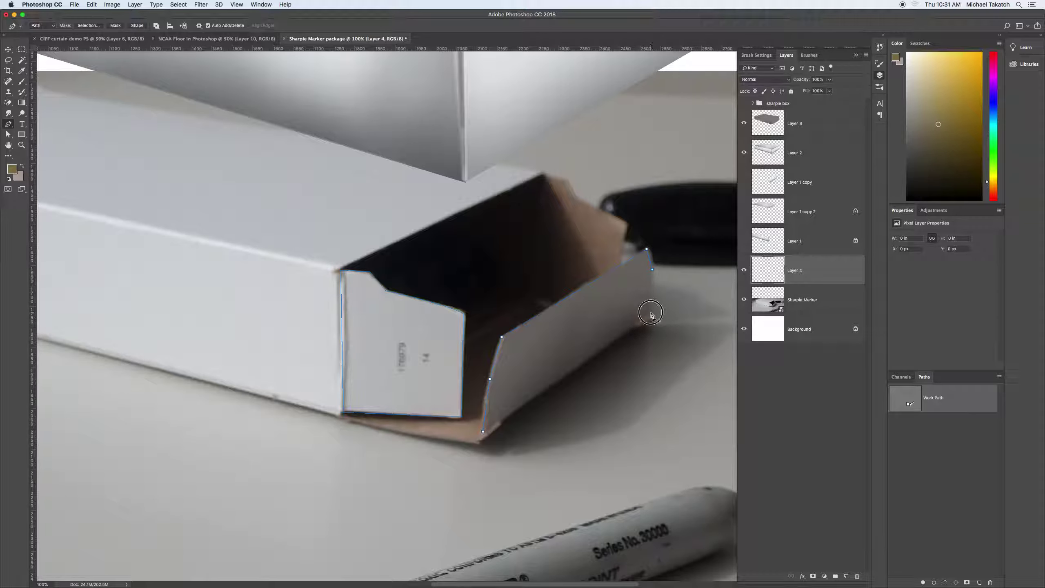
pyautogui.click(483, 432)
# Trace the back flap as a closed outline starting and ending at the box's top corner
pyautogui.click(542, 175)
pyautogui.click(569, 182)
pyautogui.click(575, 199)
pyautogui.click(626, 223)
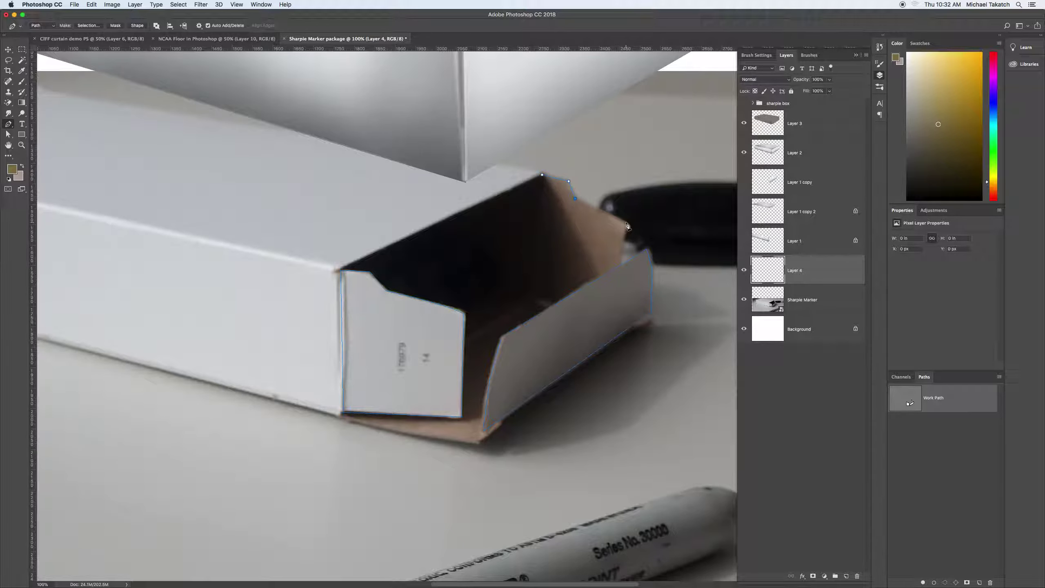
pyautogui.click(618, 277)
pyautogui.click(566, 308)
pyautogui.click(530, 296)
pyautogui.click(542, 175)
# Begin the end-face outline from the top corner down to the front flap and inner corner
pyautogui.click(543, 176)
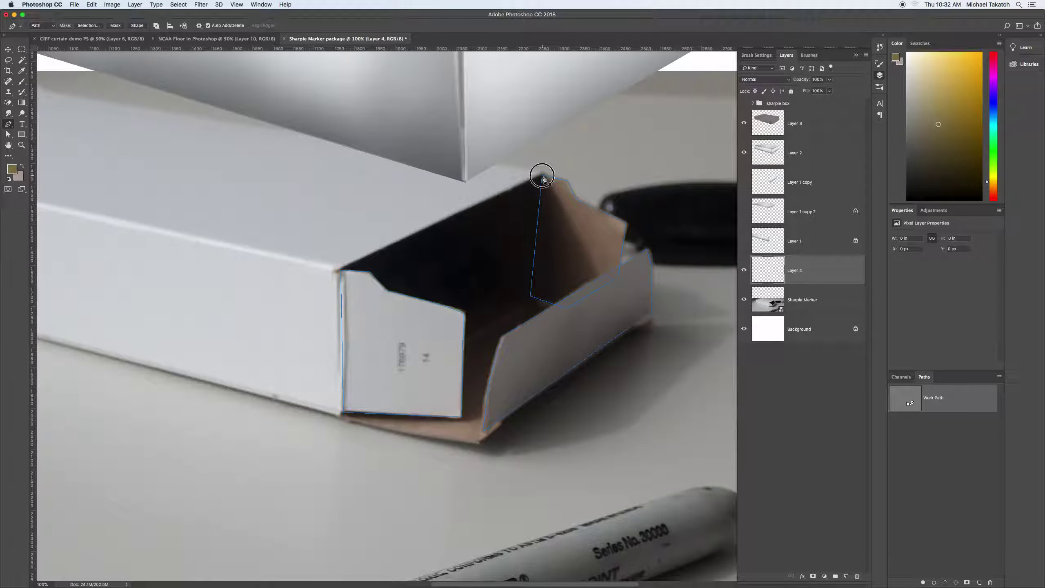
pyautogui.click(341, 271)
pyautogui.moveTo(532, 297); pyautogui.dragTo(540, 287)
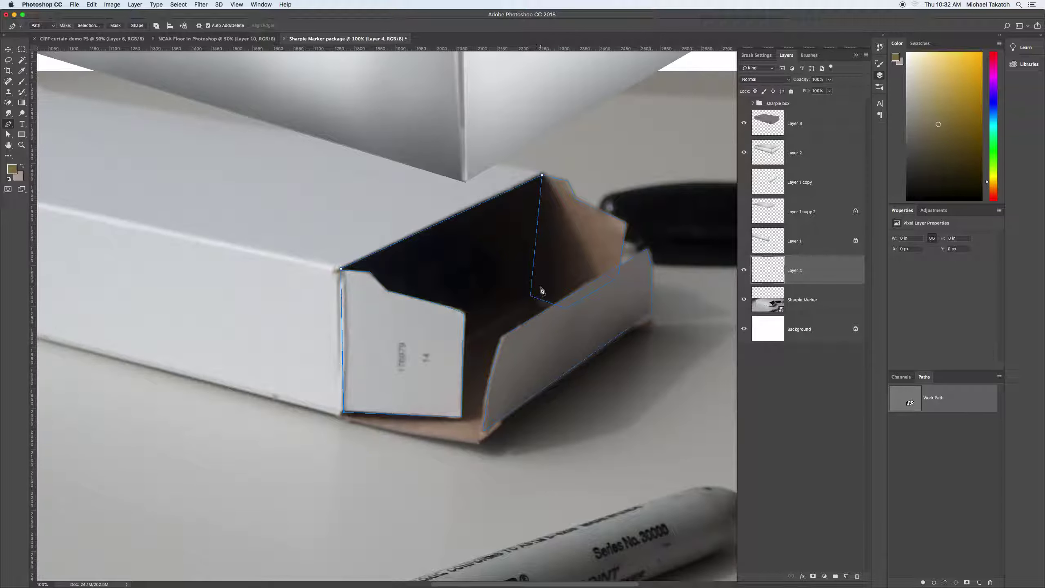
# Close the end-face outline and drag its stray anchor onto the inner corner
pyautogui.click(542, 177)
pyautogui.click(8, 134)
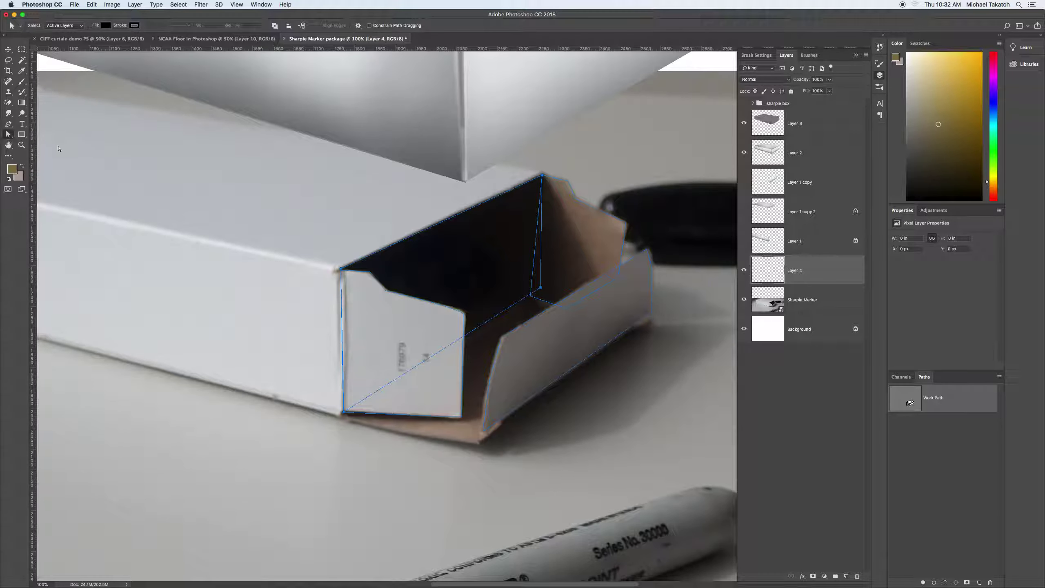
pyautogui.click(539, 288)
pyautogui.moveTo(540, 289); pyautogui.dragTo(530, 297)
pyautogui.click(469, 288)
# Pen-trace the inner bottom panel as a closed outline and select the traced path
pyautogui.click(8, 124)
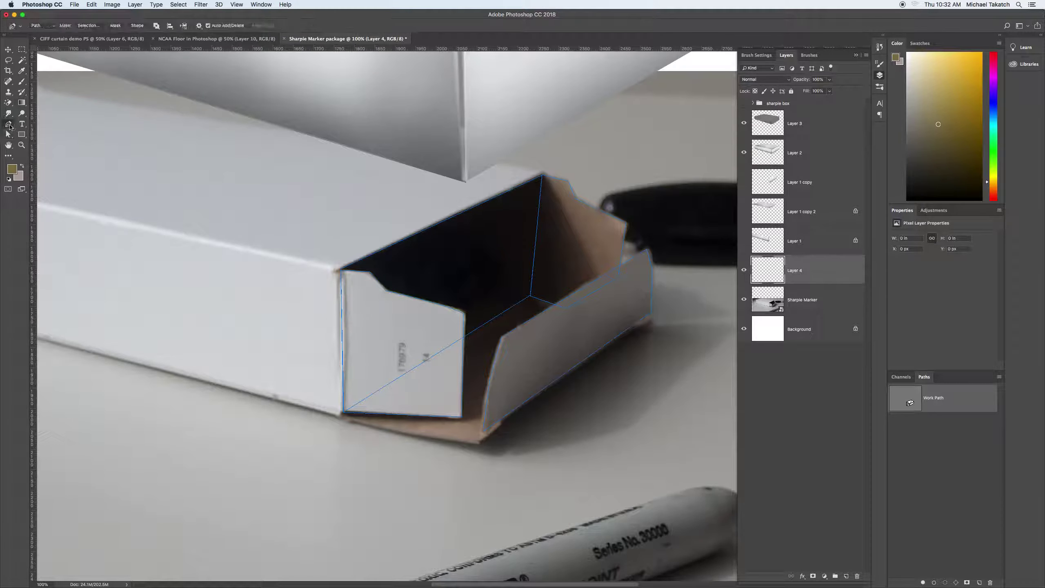
pyautogui.click(342, 419)
pyautogui.click(478, 444)
pyautogui.click(654, 321)
pyautogui.click(530, 297)
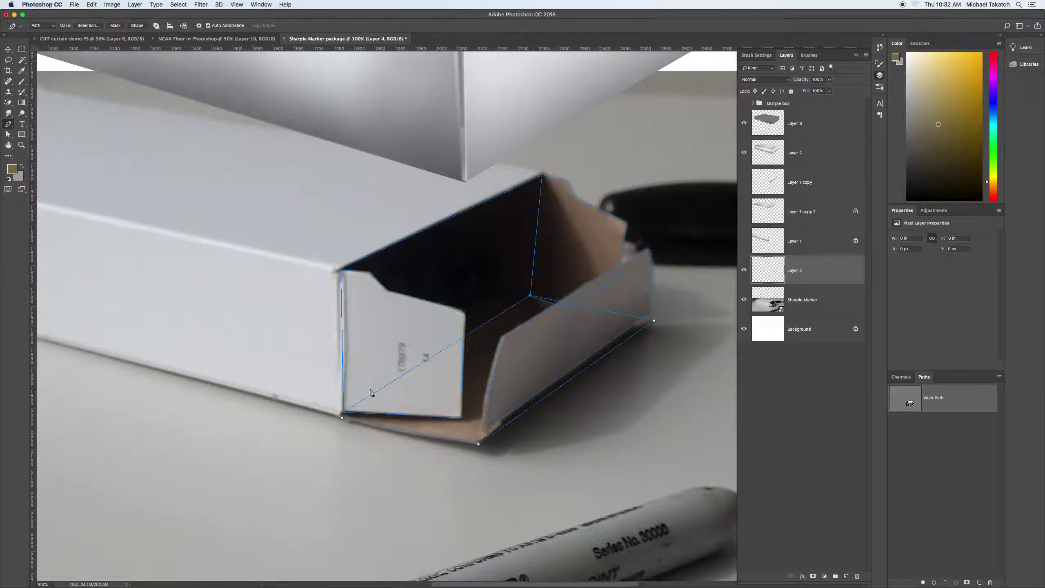
pyautogui.click(331, 416)
pyautogui.click(8, 135)
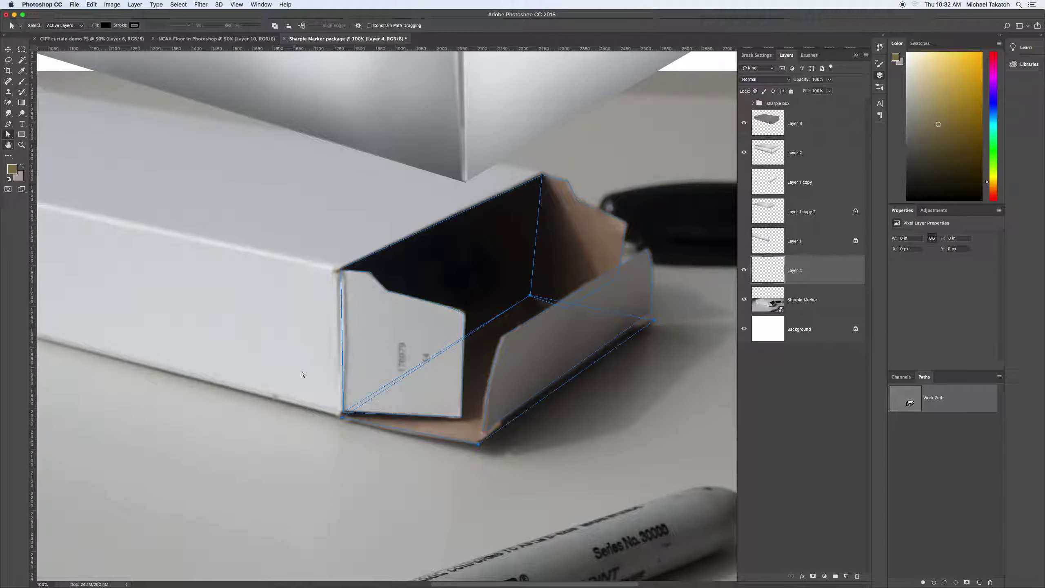
pyautogui.click(342, 414)
# Save the Work Path under the name 'tabs'
pyautogui.click(344, 417)
pyautogui.doubleClick(945, 402)
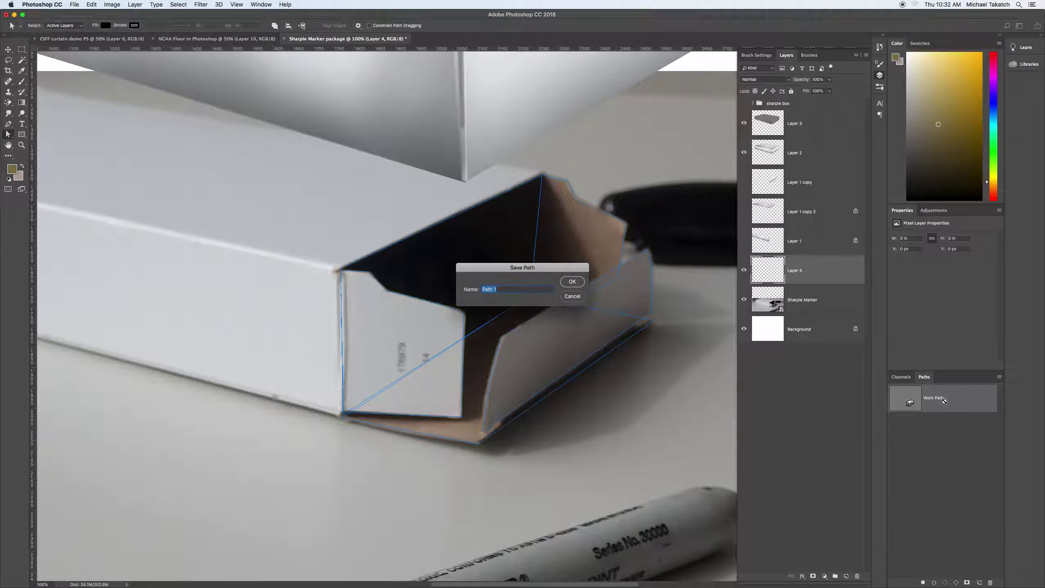
pyautogui.write('tabs')
pyautogui.click(582, 282)
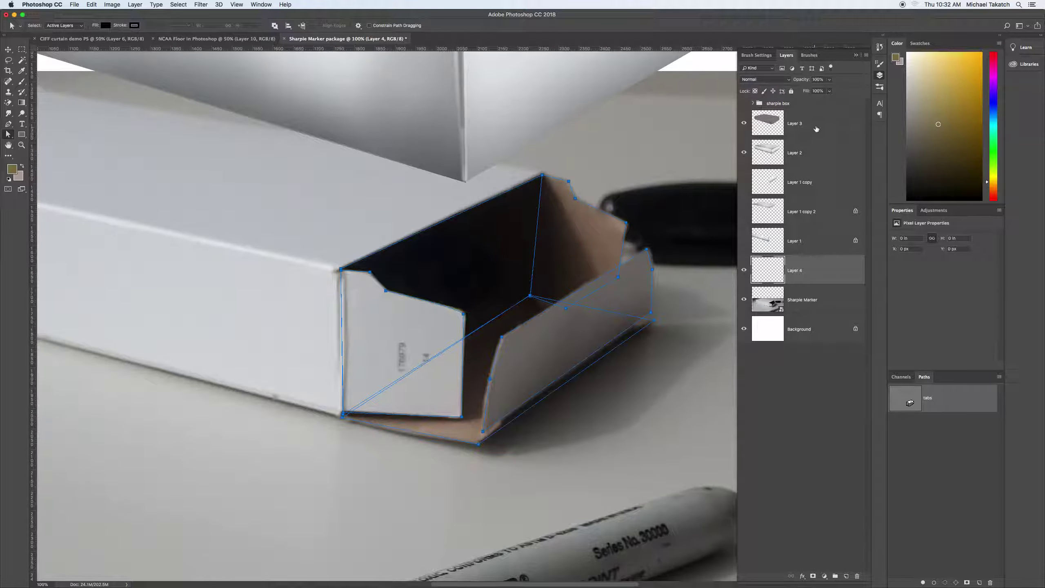
# Make Layer 3 active, select every anchor of the tabs path, and move it onto the silver box
pyautogui.click(826, 123)
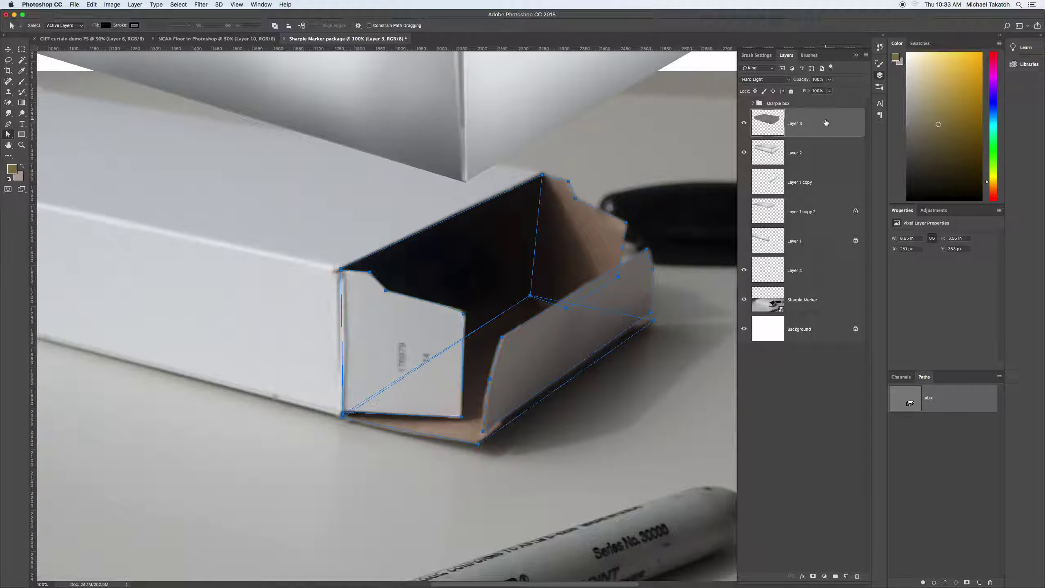
pyautogui.moveTo(636, 151); pyautogui.dragTo(634, 253)
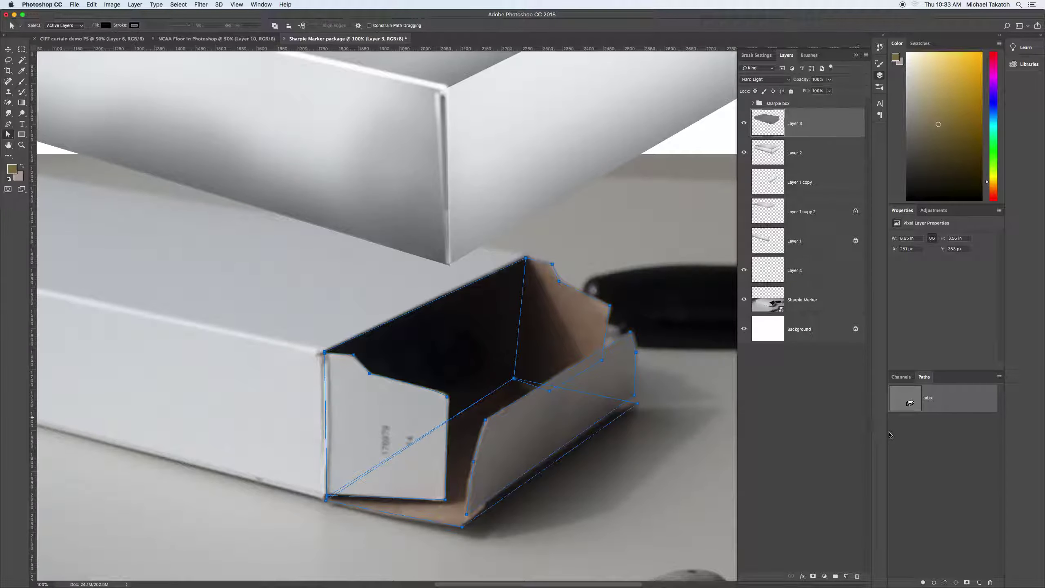
pyautogui.click(921, 446)
pyautogui.click(983, 410)
pyautogui.click(359, 338)
pyautogui.moveTo(257, 244); pyautogui.dragTo(681, 551)
pyautogui.moveTo(585, 397); pyautogui.dragTo(616, 260)
pyautogui.scroll(5, 625, 248)
pyautogui.hscroll(3, 625, 247)
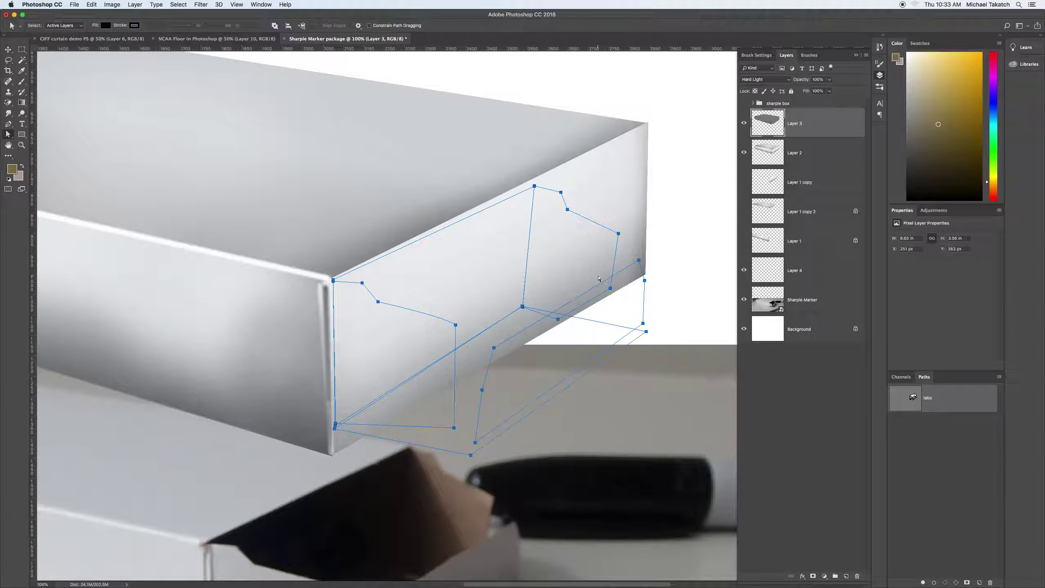
# Free-transform the tabs outline, scaling and skewing its corners to fit the box's end, and commit
pyautogui.press('super+t')
pyautogui.moveTo(645, 186); pyautogui.dragTo(731, 141)
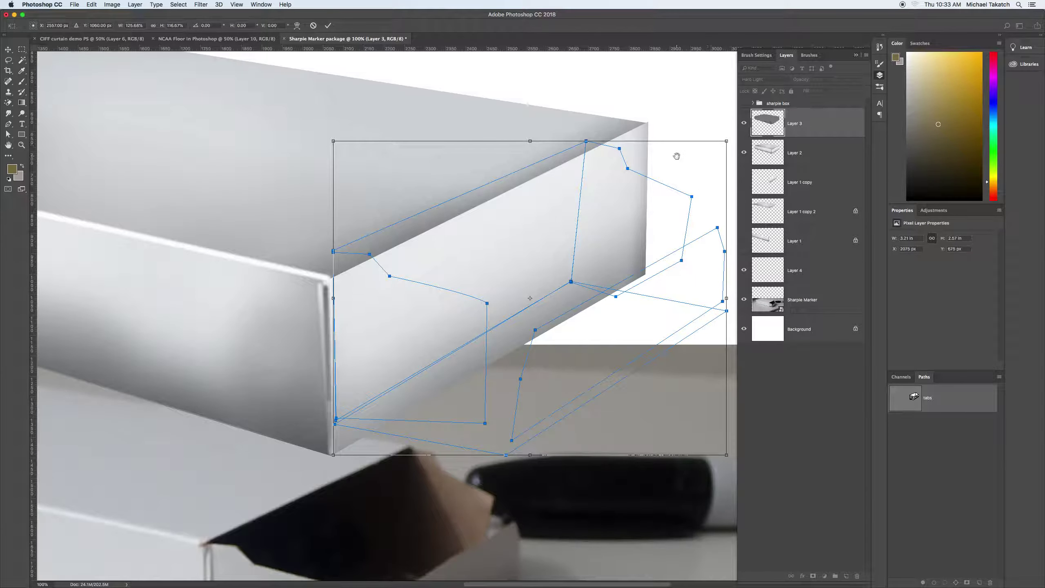
pyautogui.moveTo(676, 158); pyautogui.dragTo(560, 175)
pyautogui.press('super+r')
pyautogui.moveTo(626, 158); pyautogui.dragTo(671, 154)
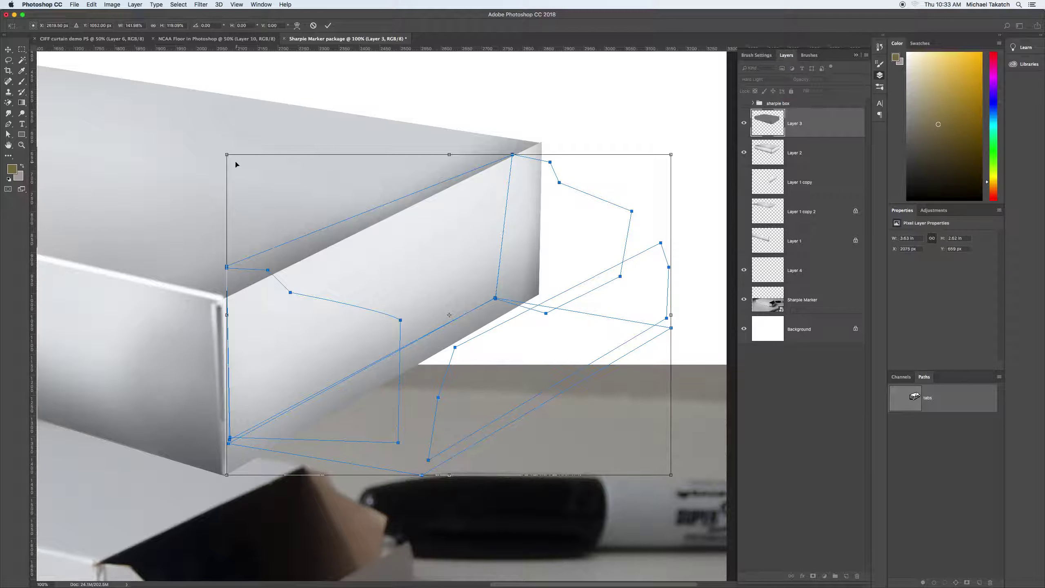
pyautogui.moveTo(227, 155); pyautogui.dragTo(222, 201)
pyautogui.moveTo(670, 158); pyautogui.dragTo(690, 119)
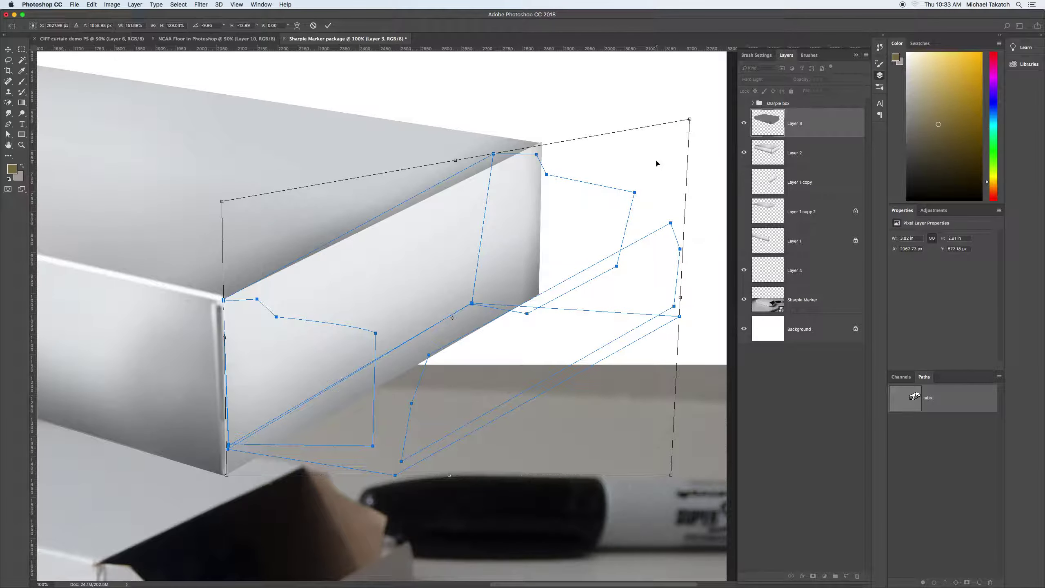
pyautogui.press('super+minus')
pyautogui.moveTo(610, 184); pyautogui.dragTo(672, 174)
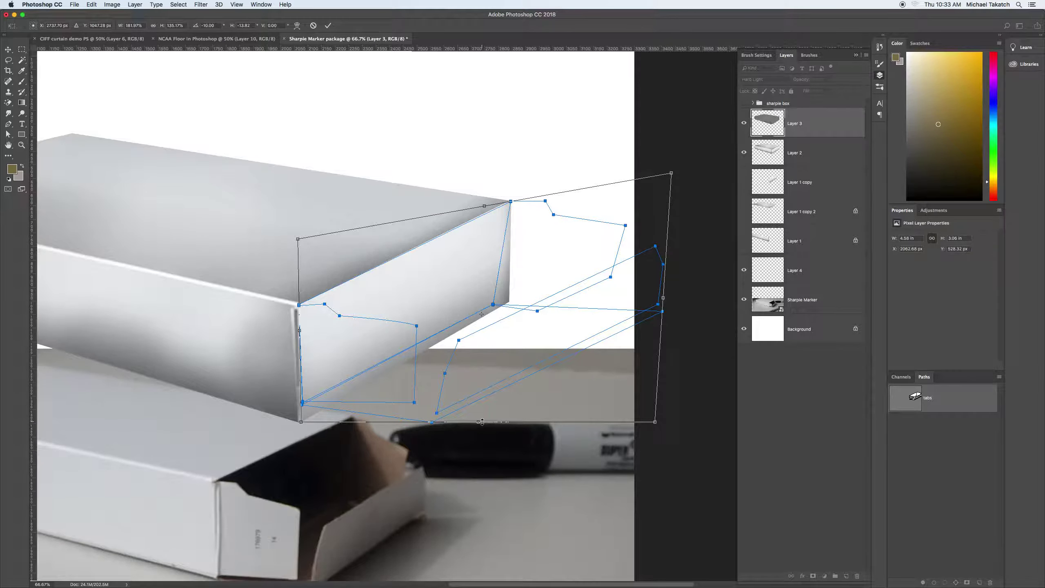
pyautogui.moveTo(478, 422); pyautogui.dragTo(478, 440)
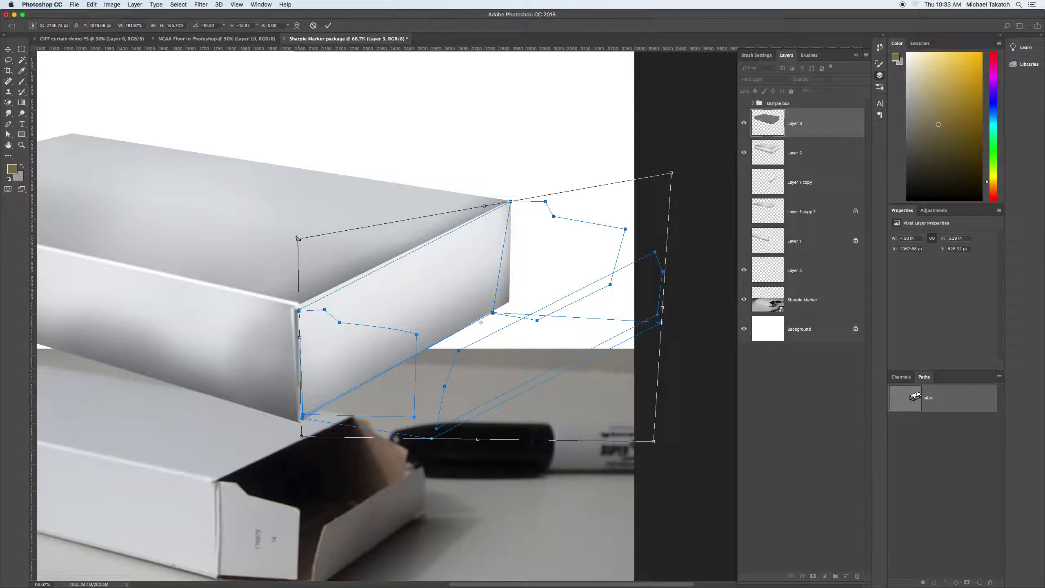
pyautogui.moveTo(298, 240); pyautogui.dragTo(294, 238)
pyautogui.moveTo(672, 173); pyautogui.dragTo(675, 172)
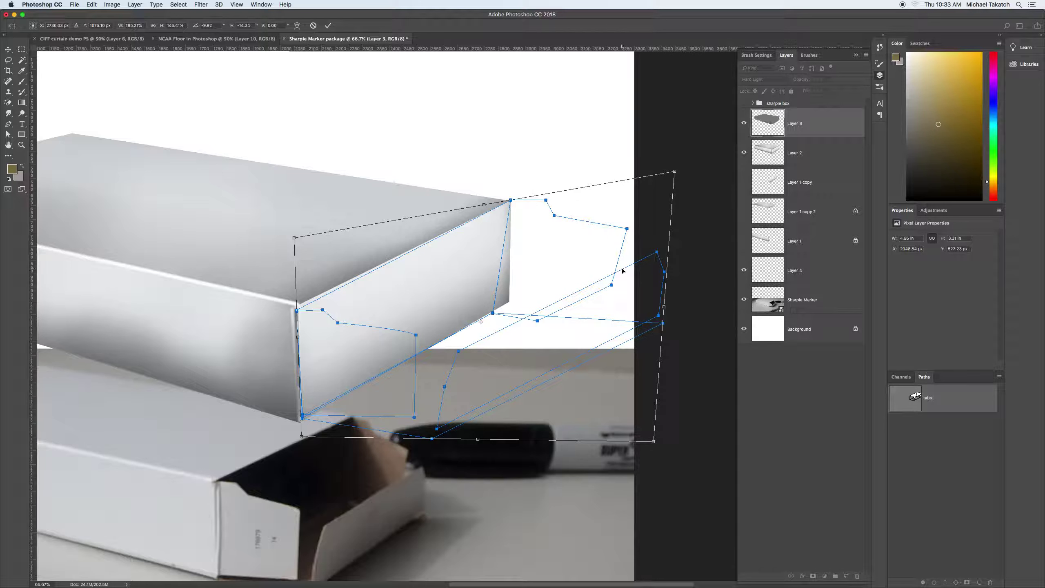
pyautogui.press('Return')
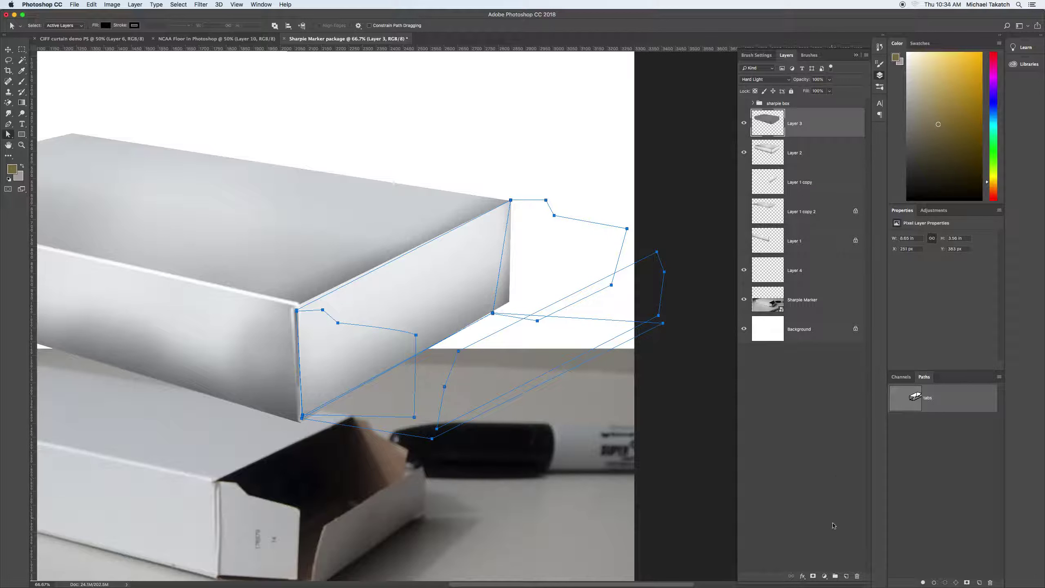
# On a new layer, fill the tabs path's end face with black sampled from the box interior
pyautogui.click(846, 576)
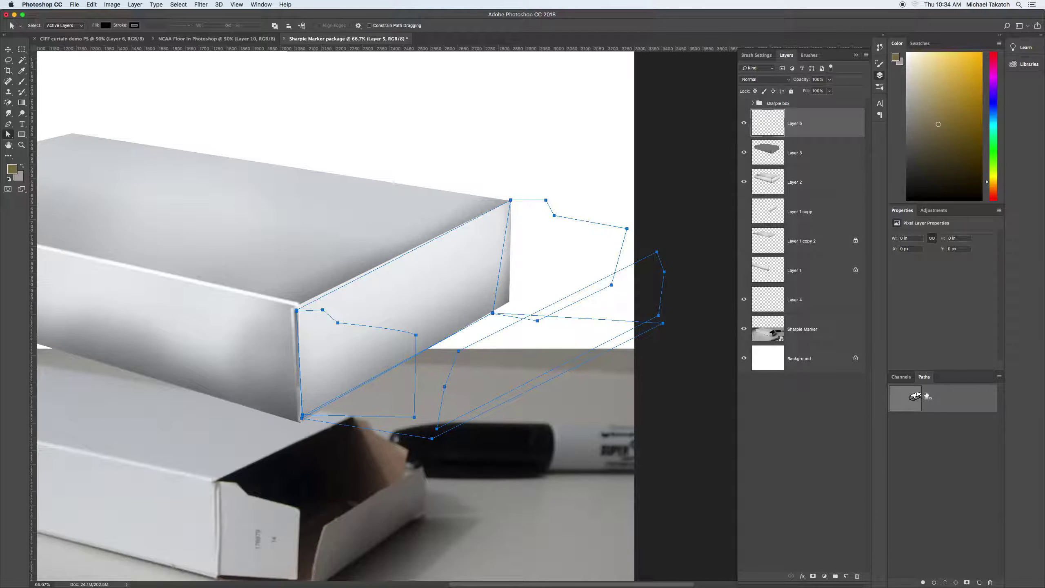
pyautogui.click(938, 433)
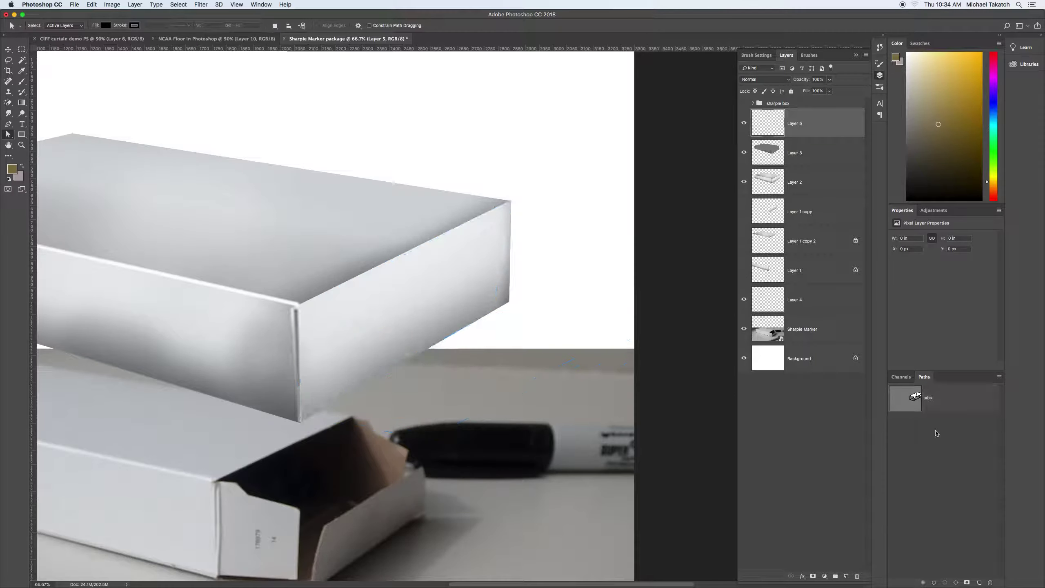
pyautogui.click(939, 401)
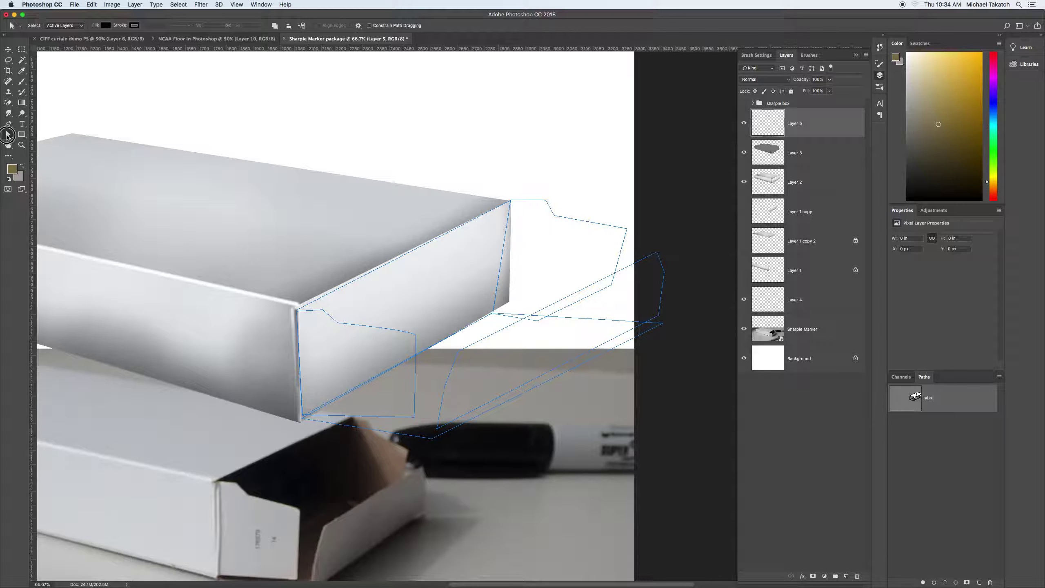
pyautogui.click(7, 134)
pyautogui.click(49, 134)
pyautogui.press('i')
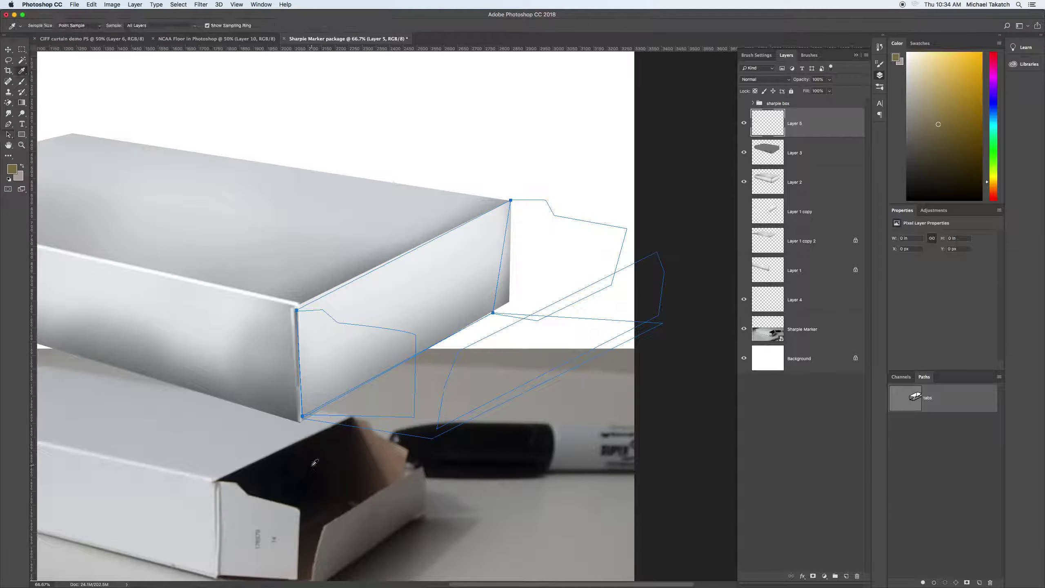
pyautogui.click(311, 459)
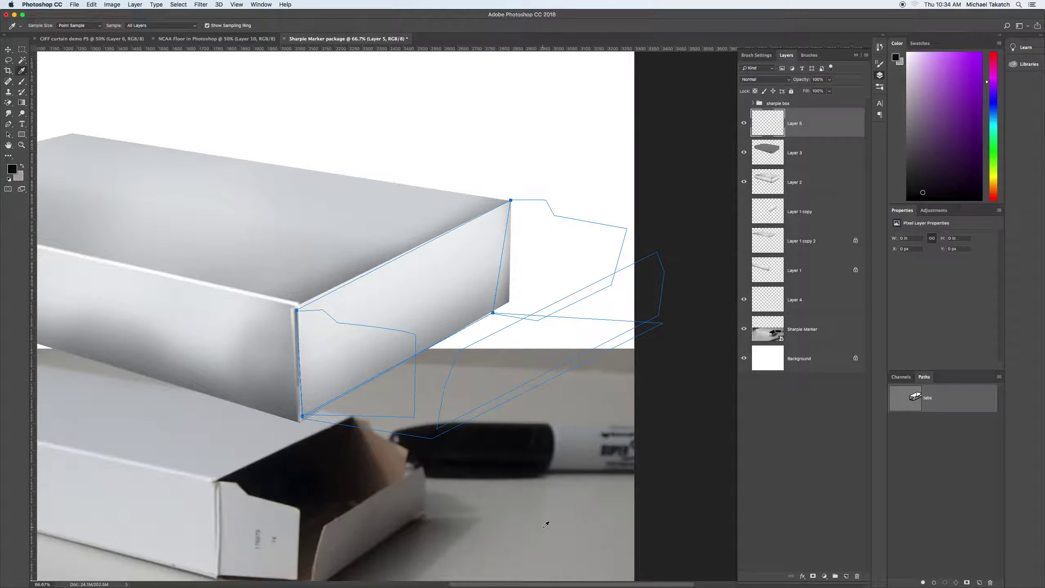
pyautogui.click(923, 583)
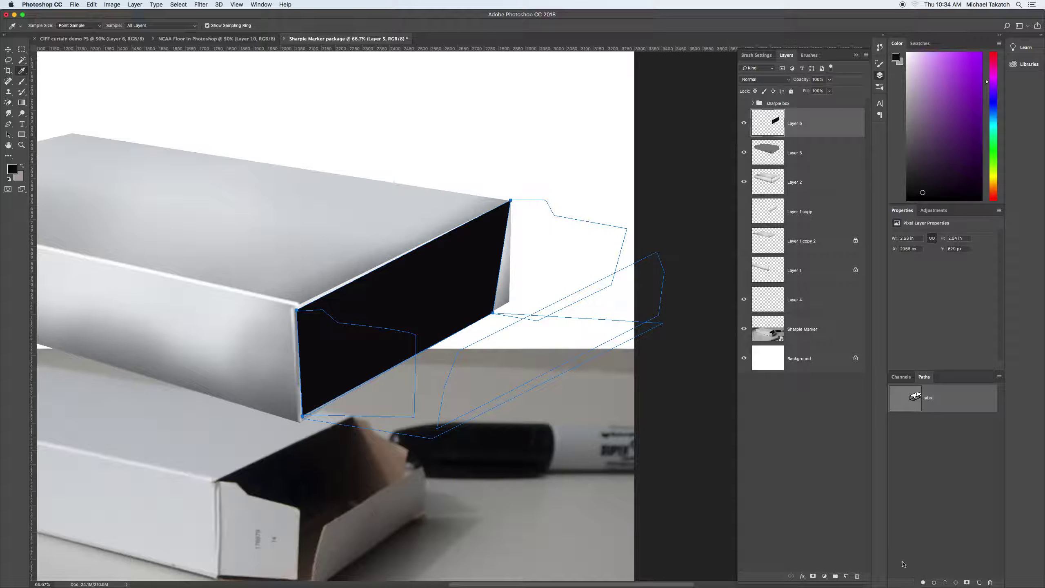
# Fill the back flap outline with brown sampled from the cardboard interior
pyautogui.press('v')
pyautogui.press('super+h')
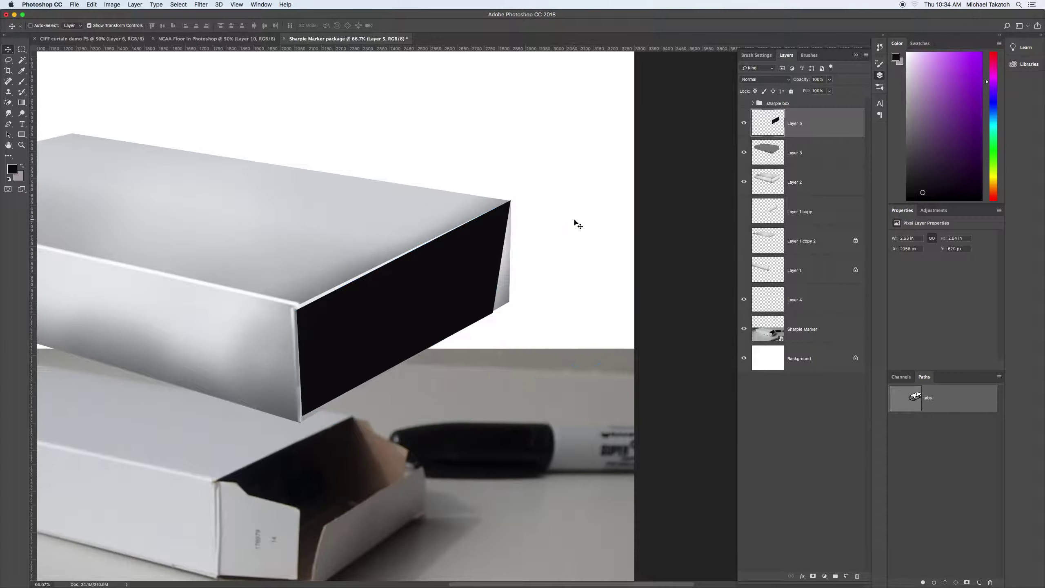
pyautogui.press('super+h')
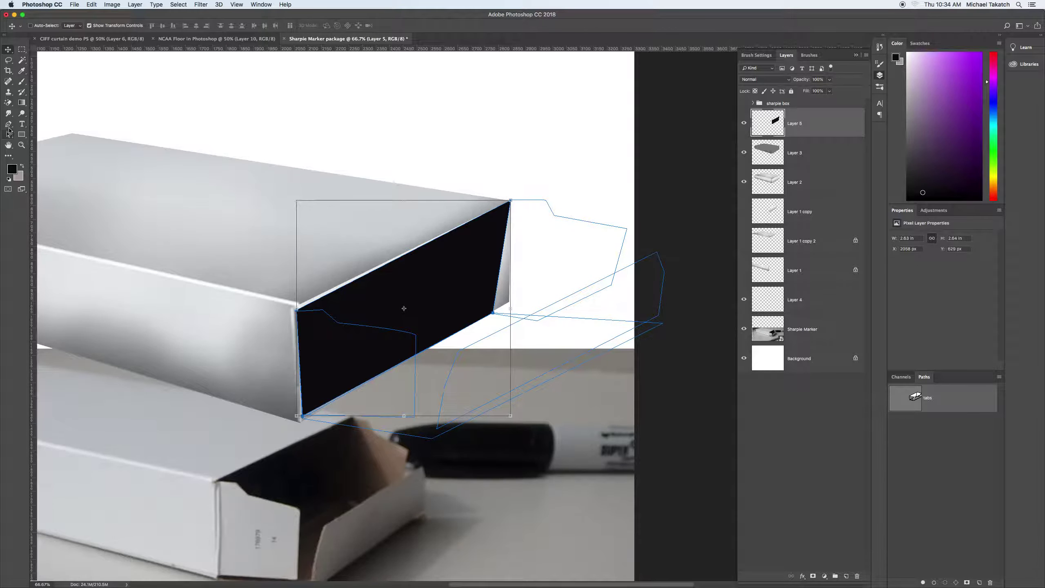
pyautogui.click(8, 135)
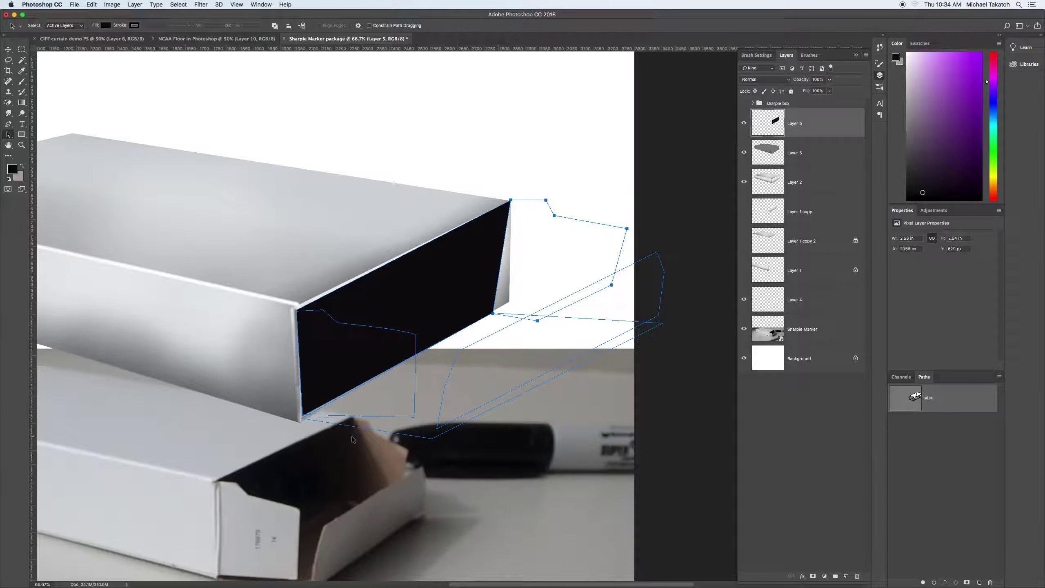
pyautogui.press('i')
pyautogui.click(385, 448)
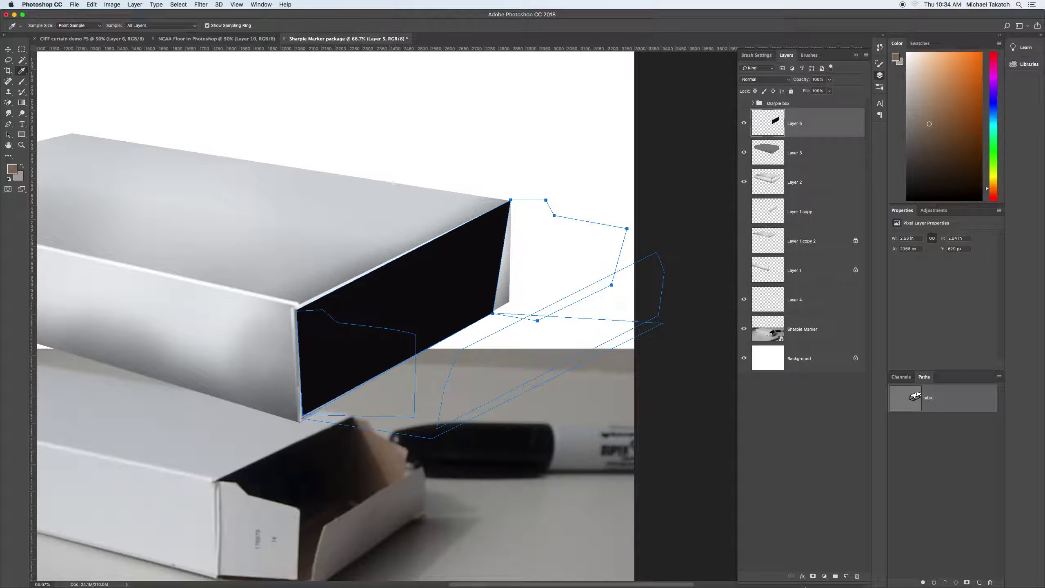
pyautogui.click(923, 582)
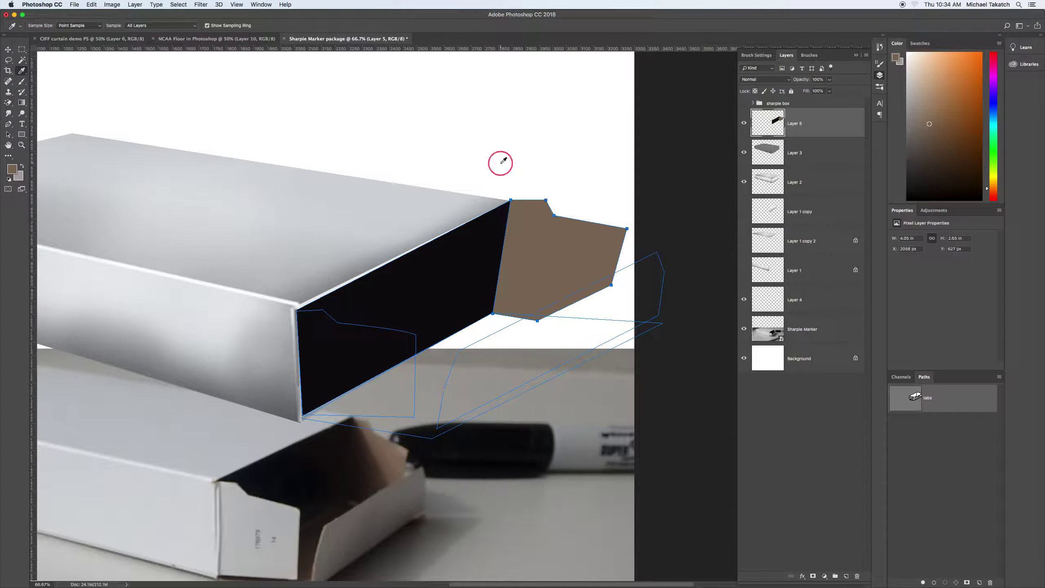
# Fill the open-flap path with tan sampled from the photo, then add a new empty layer
pyautogui.press('super+h')
pyautogui.press('v')
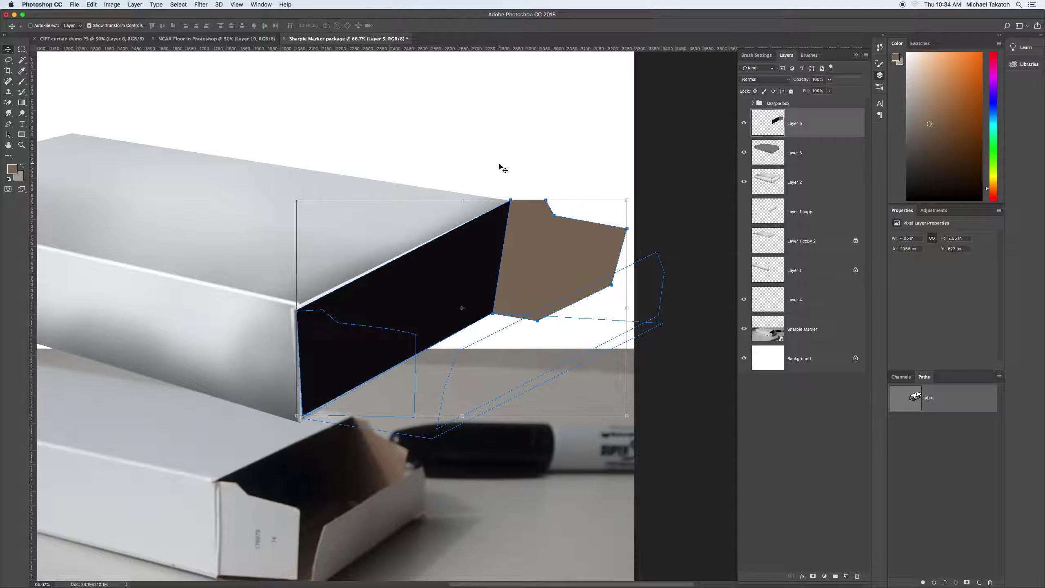
pyautogui.click(8, 134)
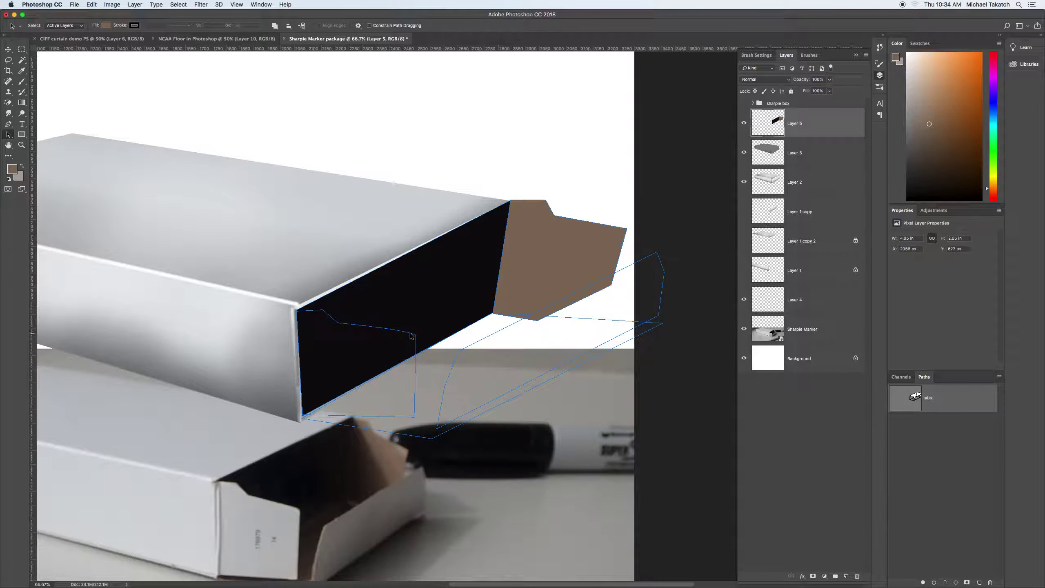
pyautogui.click(416, 438)
pyautogui.scroll(-3, 380, 466)
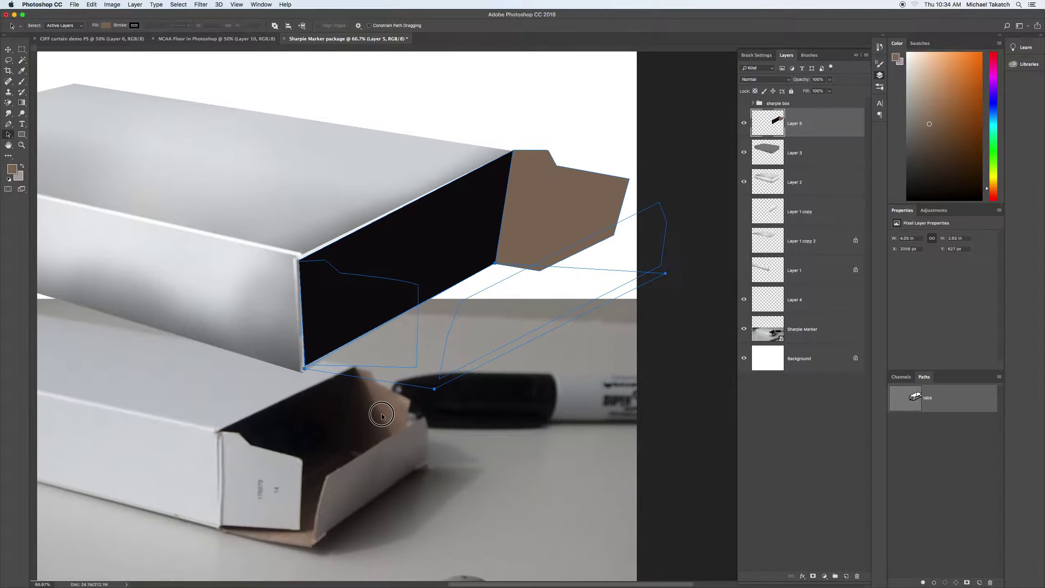
pyautogui.press('i')
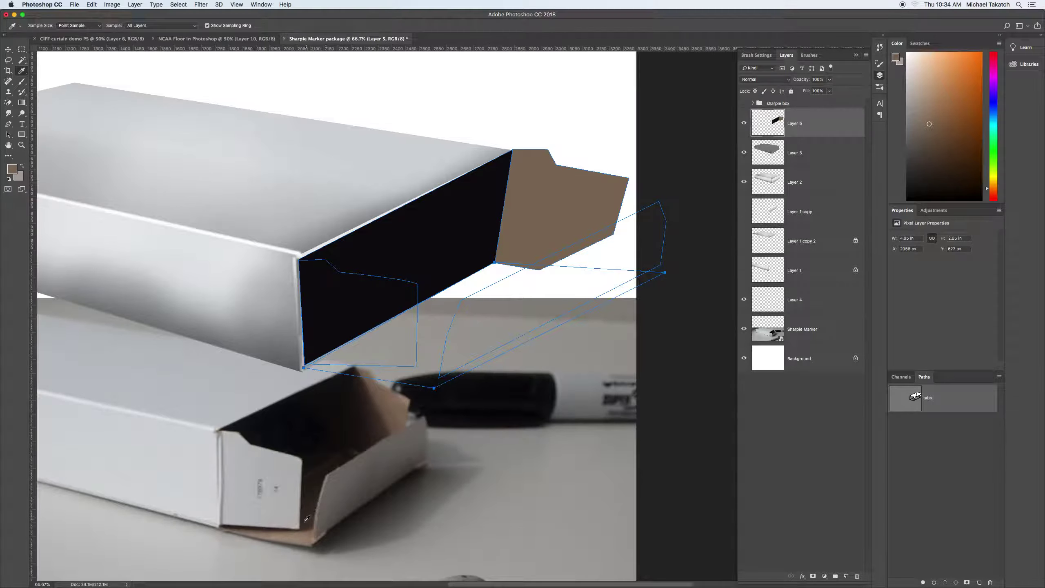
pyautogui.click(308, 532)
pyautogui.click(304, 535)
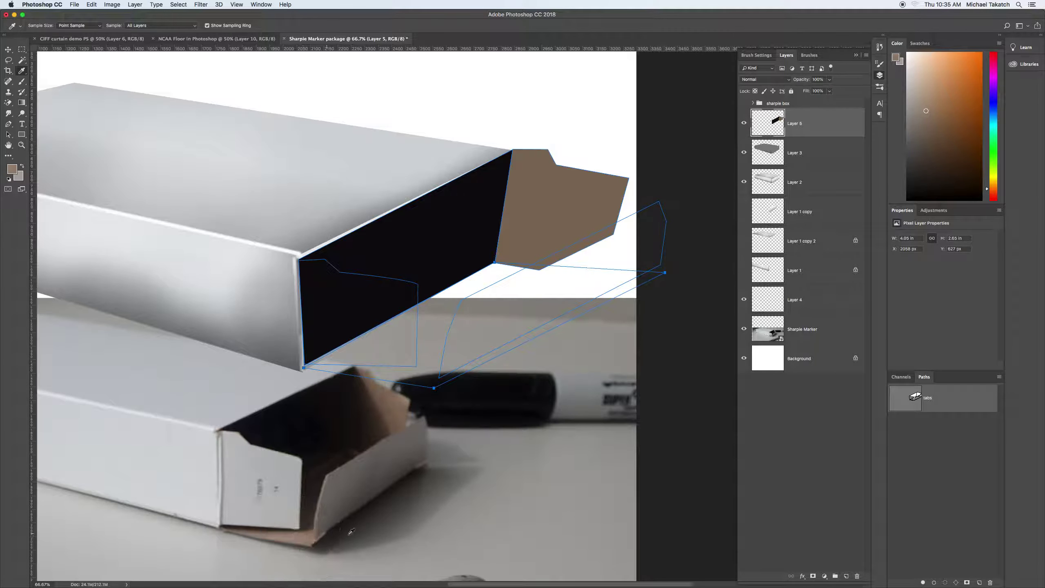
pyautogui.click(923, 583)
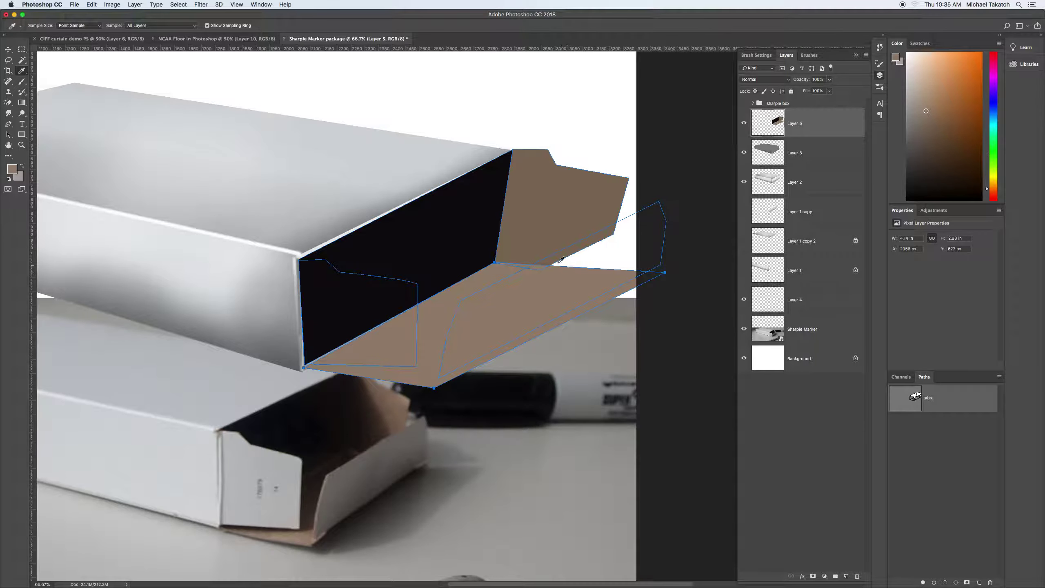
pyautogui.click(845, 576)
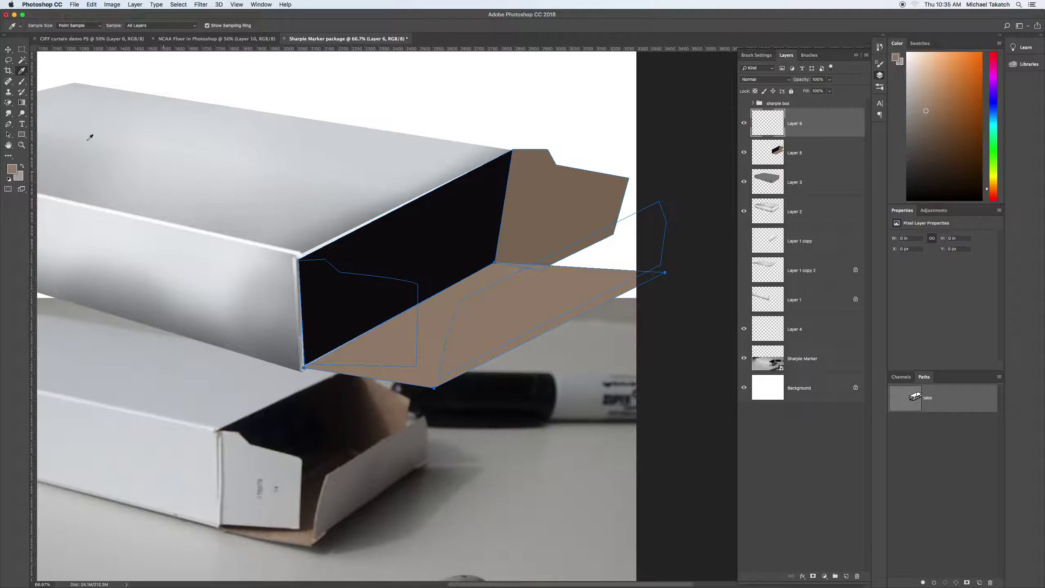
# Fill the small end-tab path with light grey sampled from the white flap
pyautogui.click(8, 134)
pyautogui.click(333, 94)
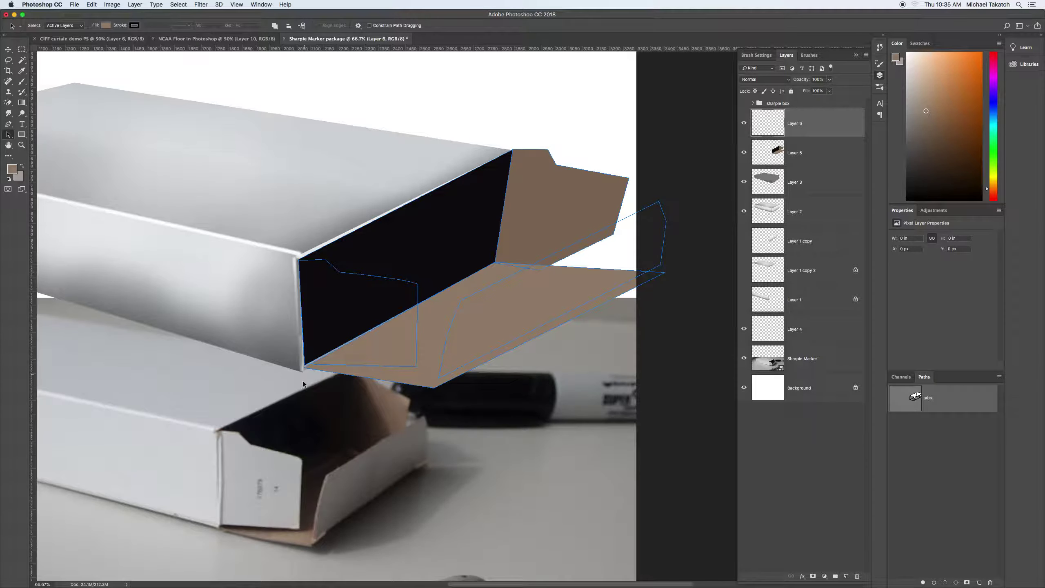
pyautogui.click(372, 277)
pyautogui.press('i')
pyautogui.click(250, 464)
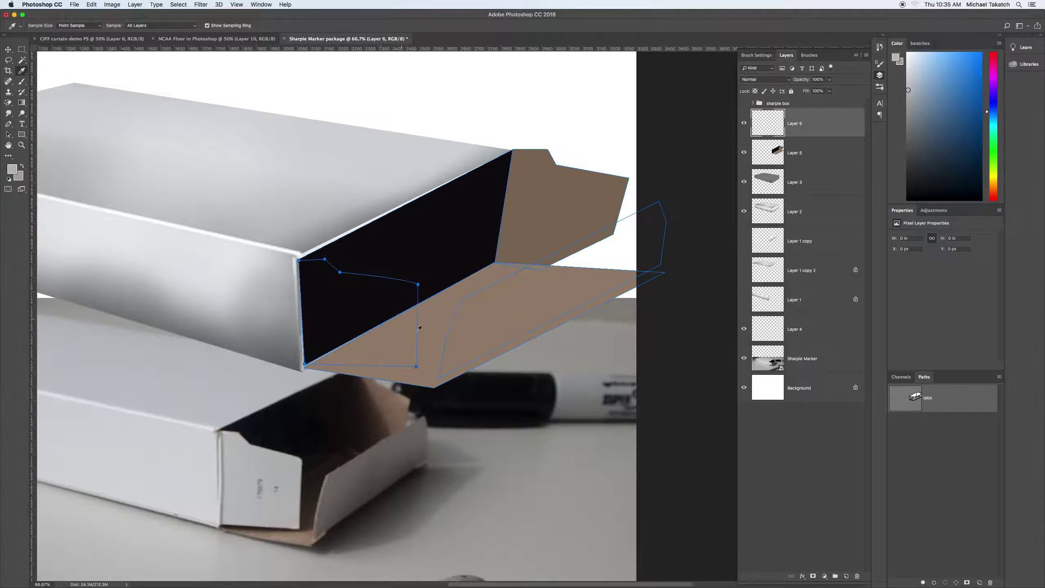
pyautogui.click(924, 582)
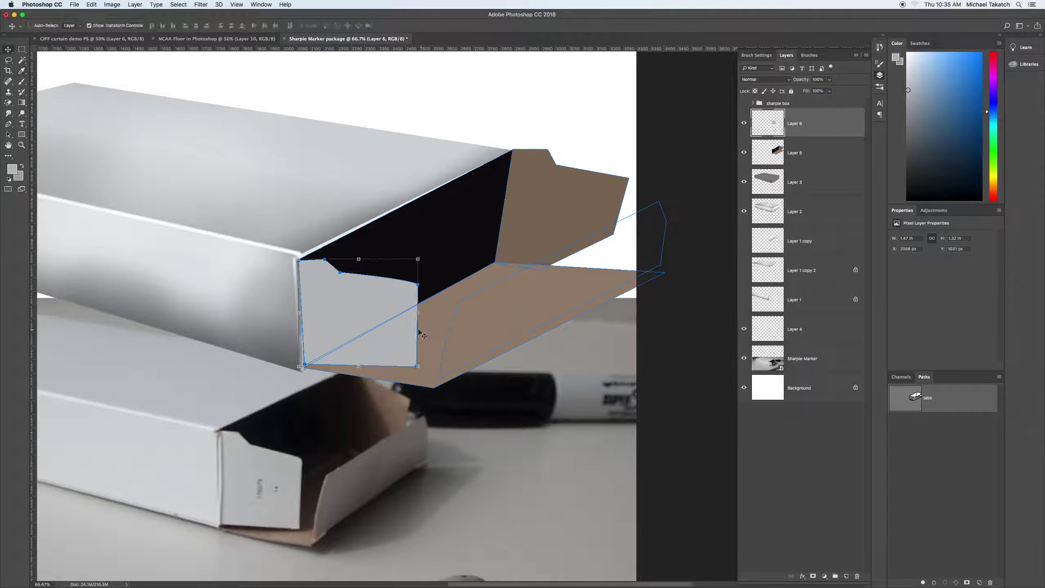
# Fill the side wall path with dark grey, then refill it with a lighter grey from the table
pyautogui.click(8, 134)
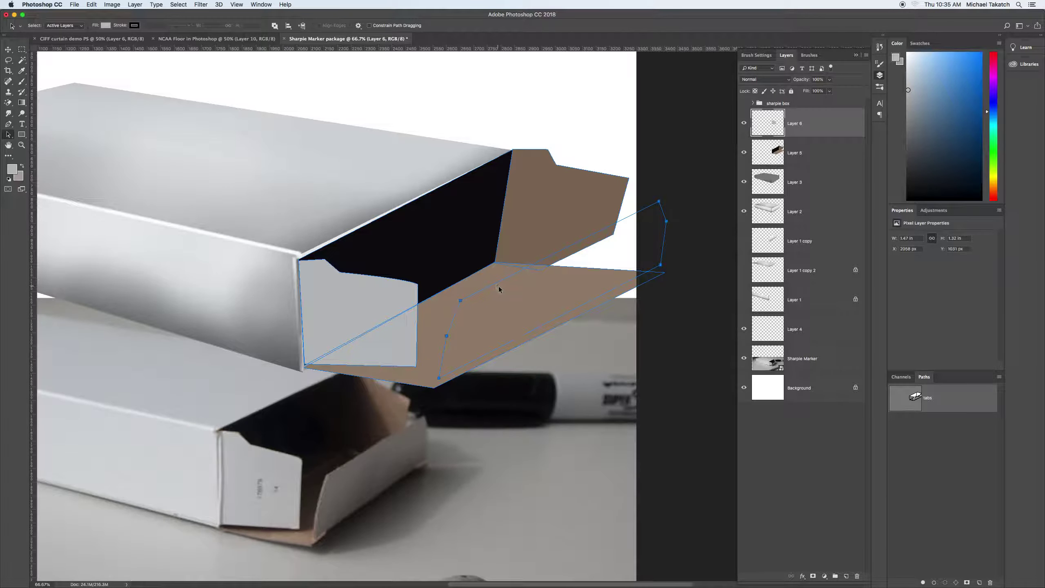
pyautogui.press('i')
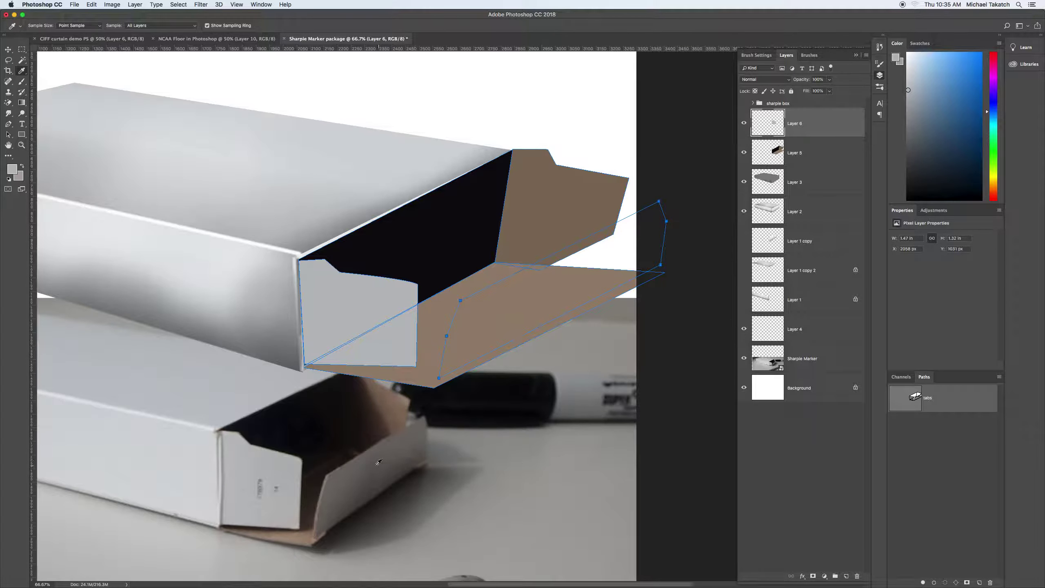
pyautogui.click(379, 462)
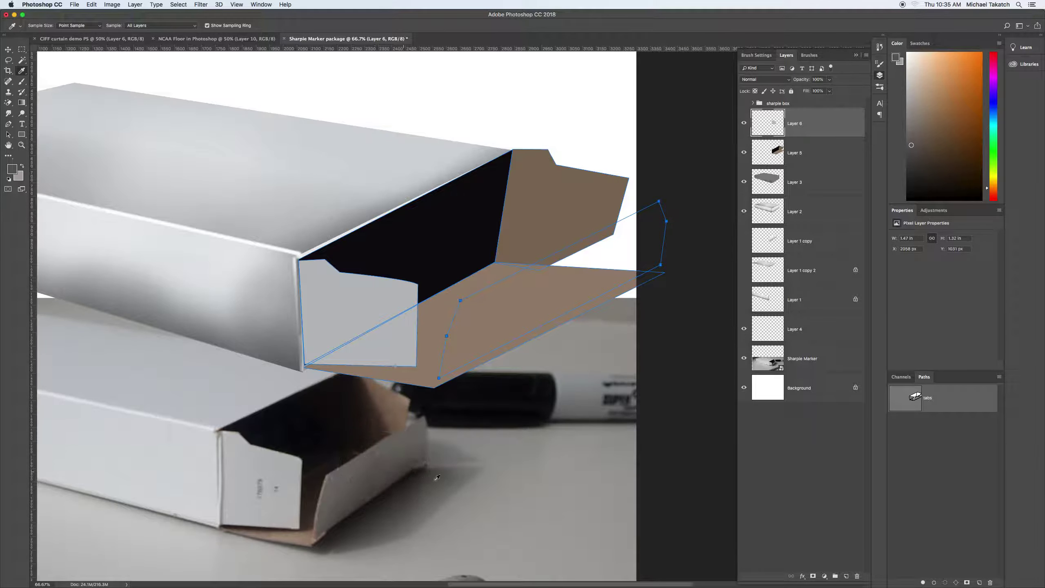
pyautogui.click(923, 582)
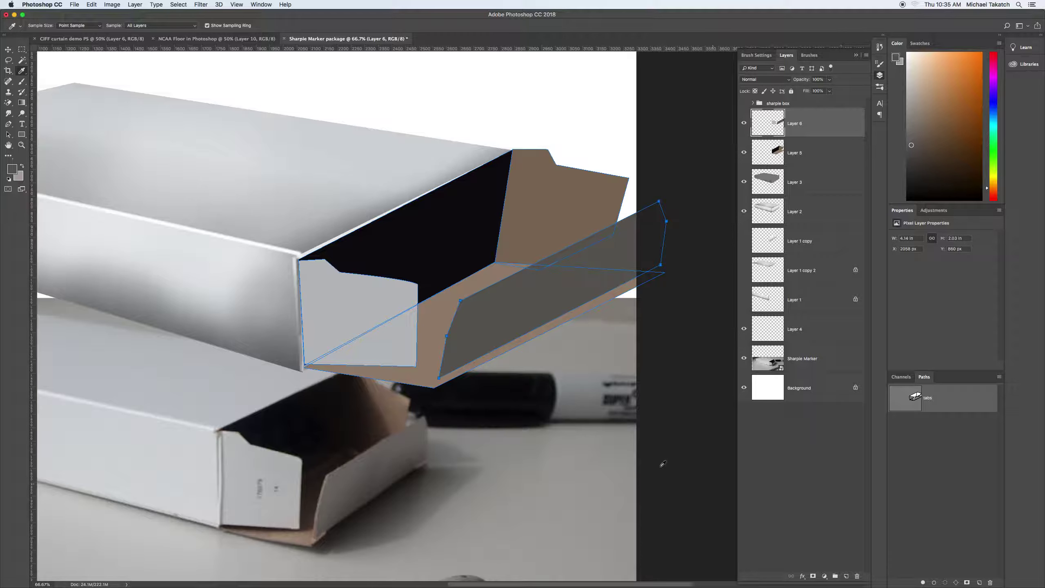
pyautogui.click(545, 486)
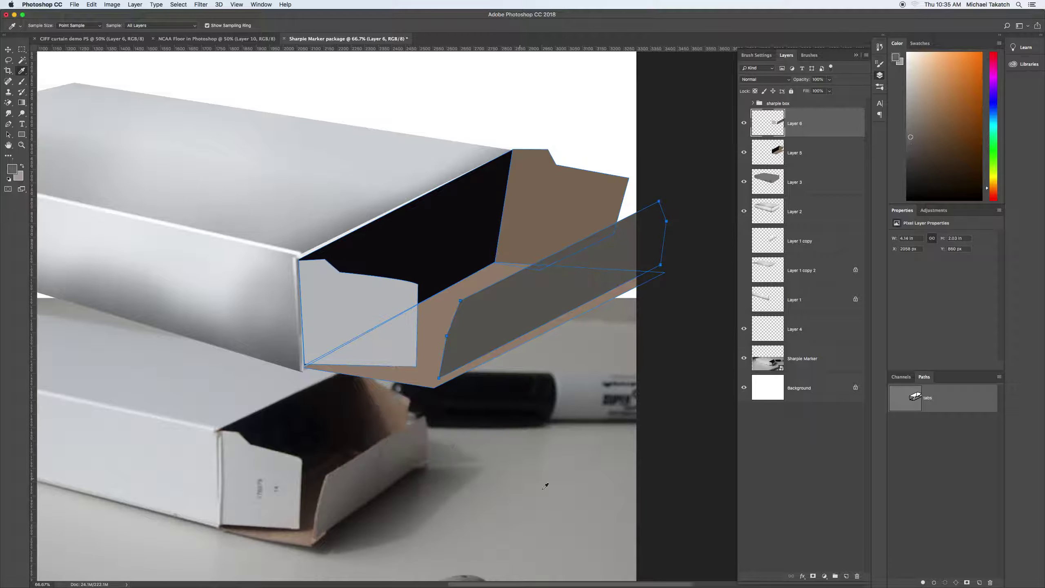
pyautogui.click(923, 582)
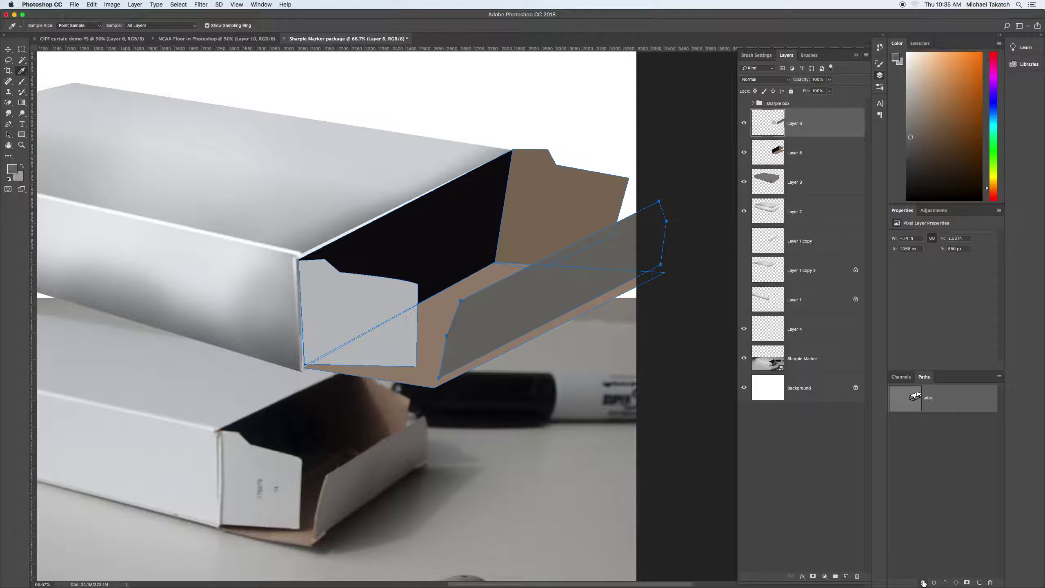
# Toggle the grey open-box layer off and on to compare, then deselect the tabs path
pyautogui.click(8, 49)
pyautogui.click(744, 124)
pyautogui.click(745, 124)
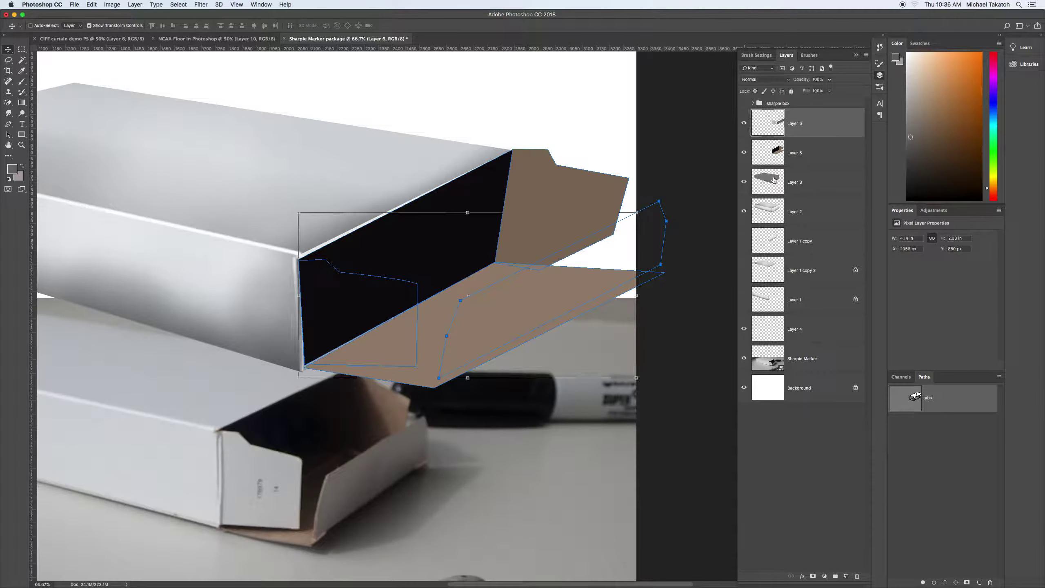
pyautogui.click(941, 445)
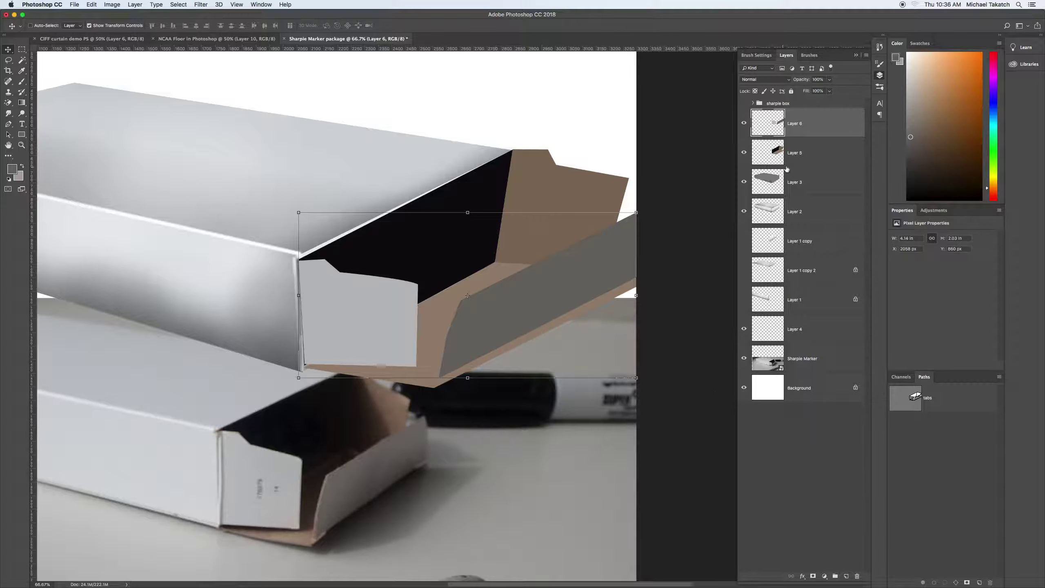
# Hide Layer 6 and lock transparent pixels on the Layer 5 flap layer
pyautogui.click(744, 123)
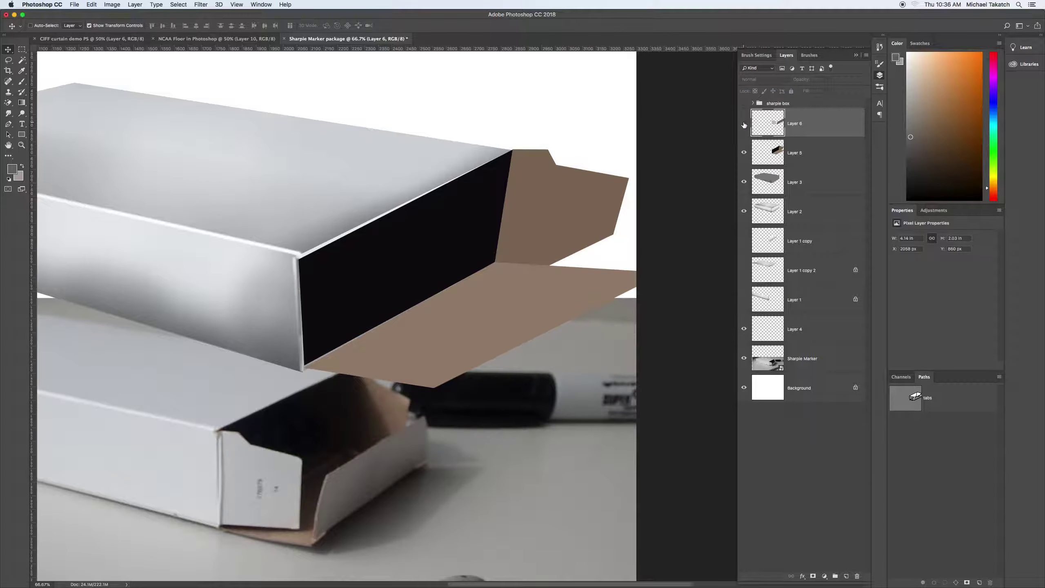
pyautogui.click(744, 153)
pyautogui.click(744, 153)
pyautogui.click(786, 155)
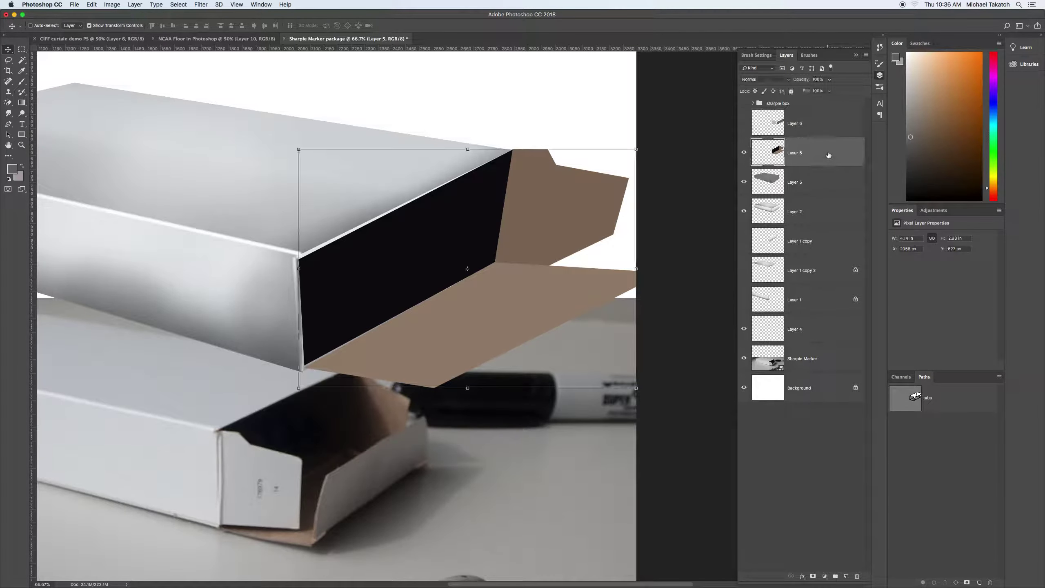
pyautogui.click(755, 91)
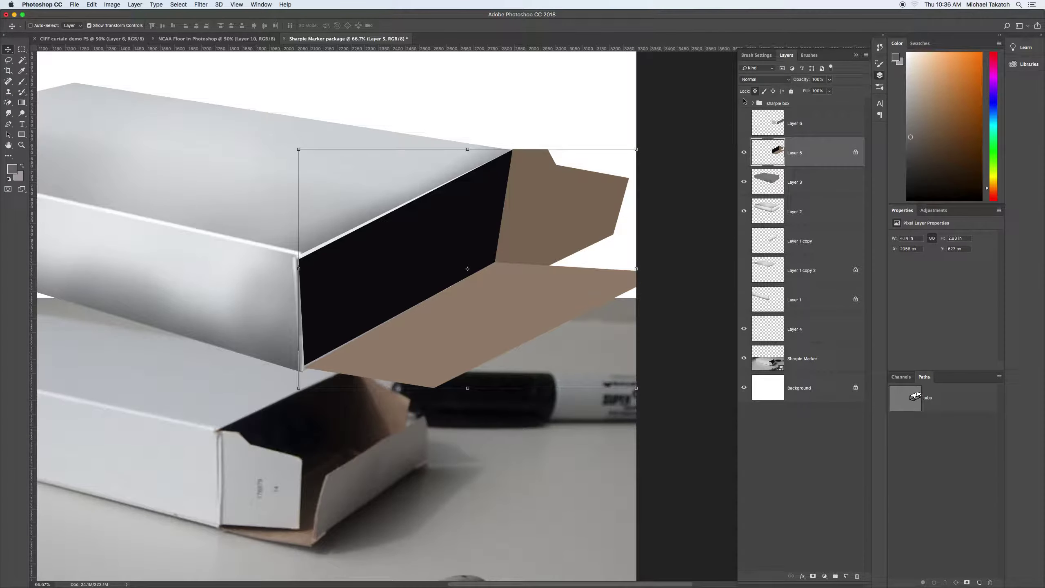
# Darken the brown flap's fold crease with the Burn tool at 125 px
pyautogui.click(22, 113)
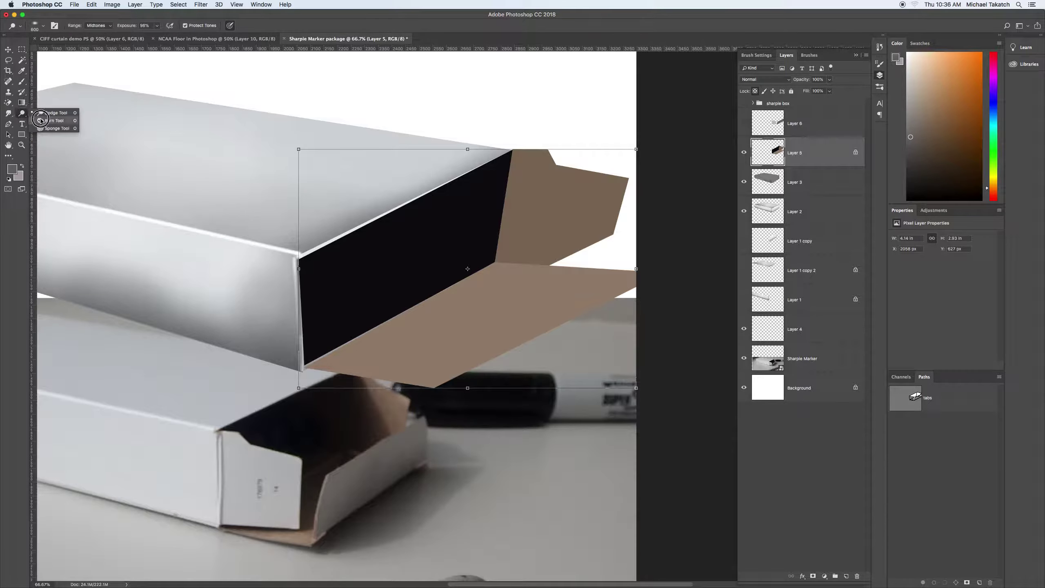
pyautogui.moveTo(501, 205)
pyautogui.mouseDown()
pyautogui.moveTo(533, 179)
pyautogui.moveTo(521, 176)
pyautogui.moveTo(527, 157)
pyautogui.moveTo(512, 167)
pyautogui.moveTo(517, 218)
pyautogui.mouseUp()
pyautogui.press('super+z')
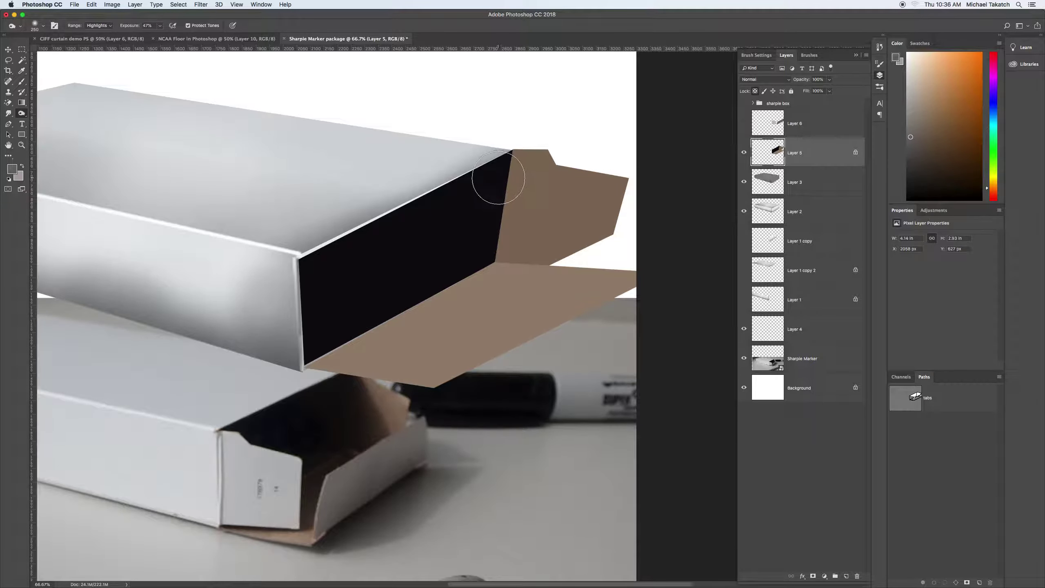
pyautogui.press('[')
pyautogui.press('[')
pyautogui.press('[')
pyautogui.press('[')
pyautogui.moveTo(502, 155)
pyautogui.mouseDown()
pyautogui.moveTo(529, 259)
pyautogui.moveTo(510, 182)
pyautogui.moveTo(505, 260)
pyautogui.moveTo(497, 247)
pyautogui.moveTo(524, 264)
pyautogui.moveTo(513, 163)
pyautogui.moveTo(502, 247)
pyautogui.moveTo(527, 268)
pyautogui.mouseUp()
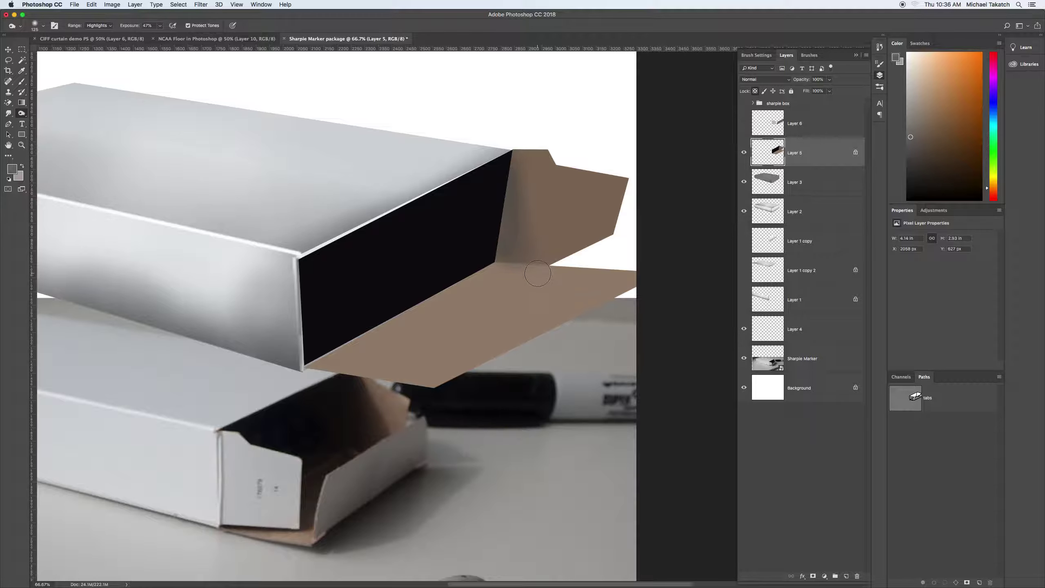
# Smooth the streaky flap shading with a 150 px brush, then Magic Wand the tan flap
pyautogui.press('i')
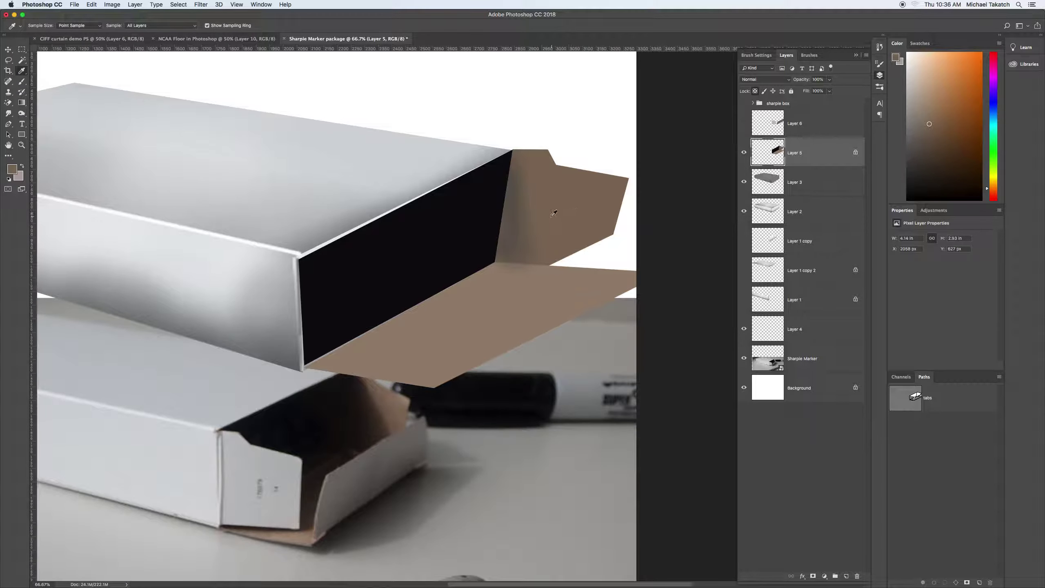
pyautogui.press('b')
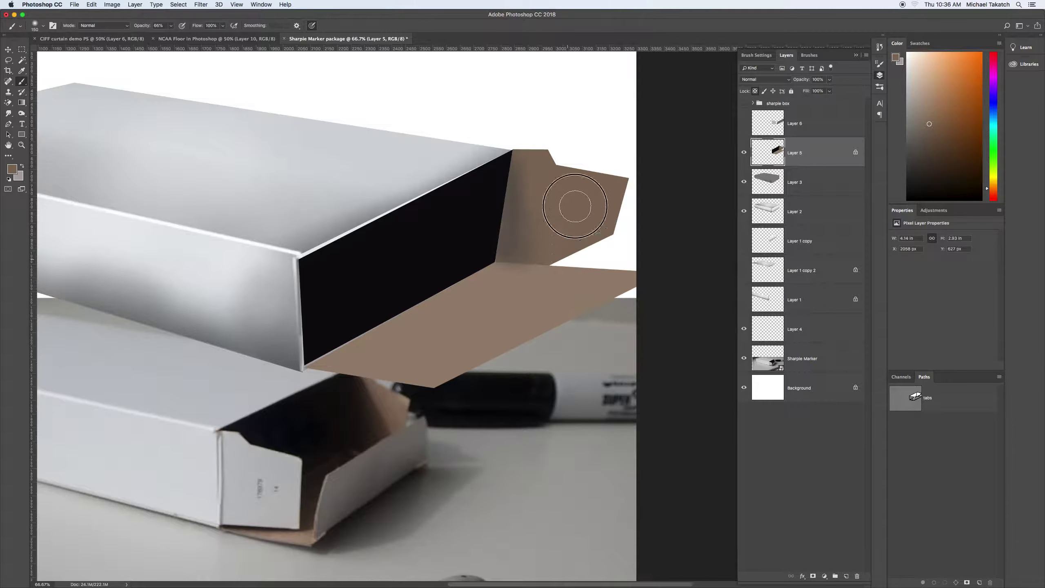
pyautogui.press(']')
pyautogui.press(']')
pyautogui.press(']')
pyautogui.press(']')
pyautogui.moveTo(532, 250); pyautogui.dragTo(534, 271)
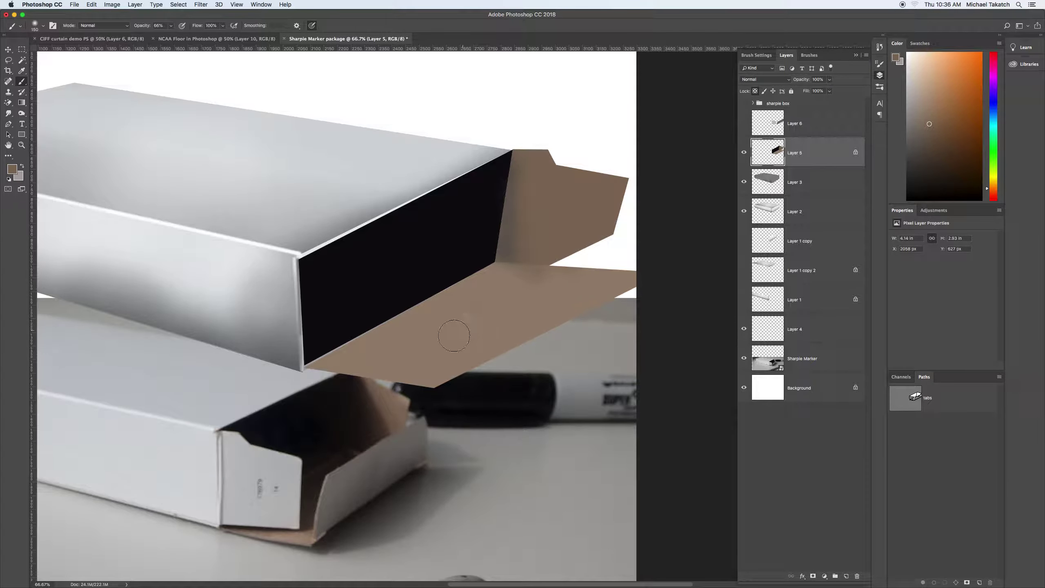
pyautogui.moveTo(362, 333); pyautogui.dragTo(448, 303)
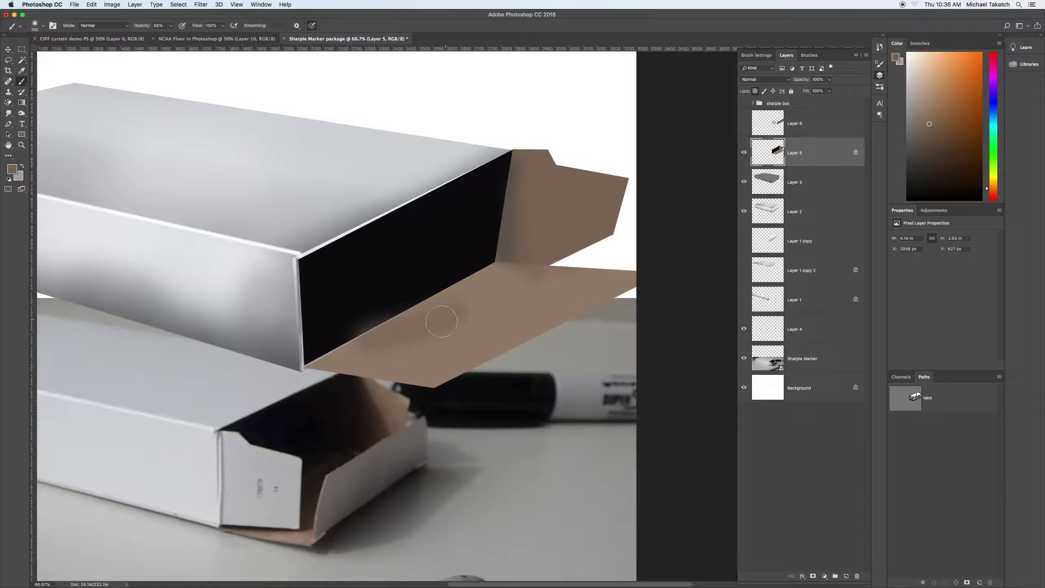
pyautogui.press('super+z')
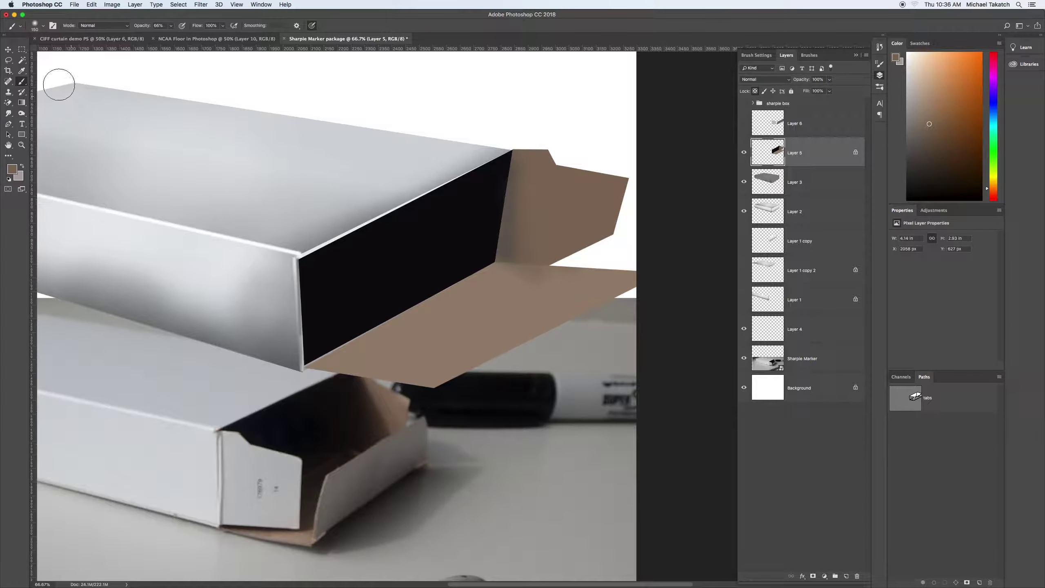
pyautogui.click(23, 60)
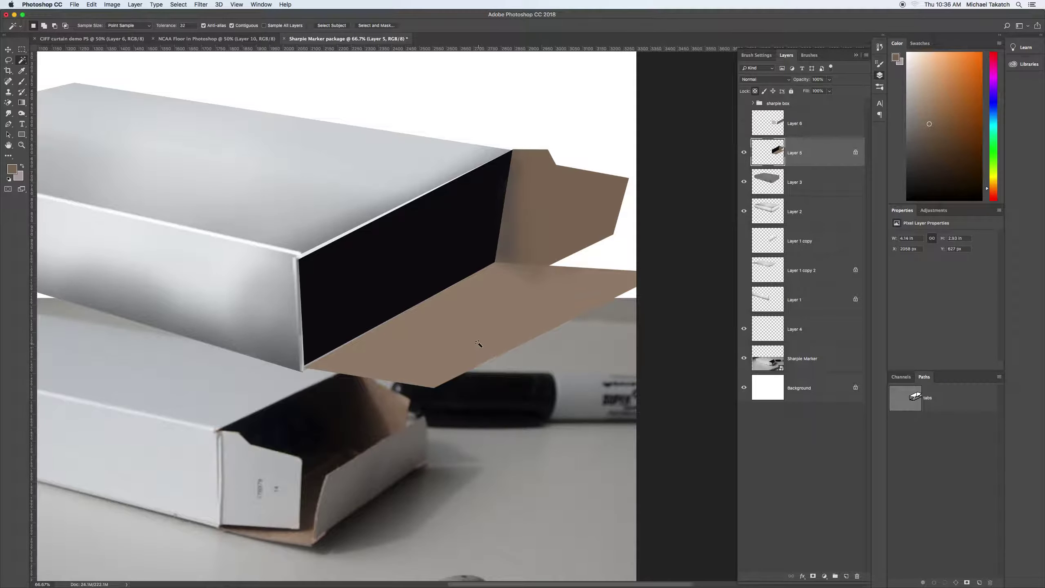
pyautogui.click(458, 321)
# Brush shading along the tan flap's edge and corner, then set brush opacity to 34%
pyautogui.press('b')
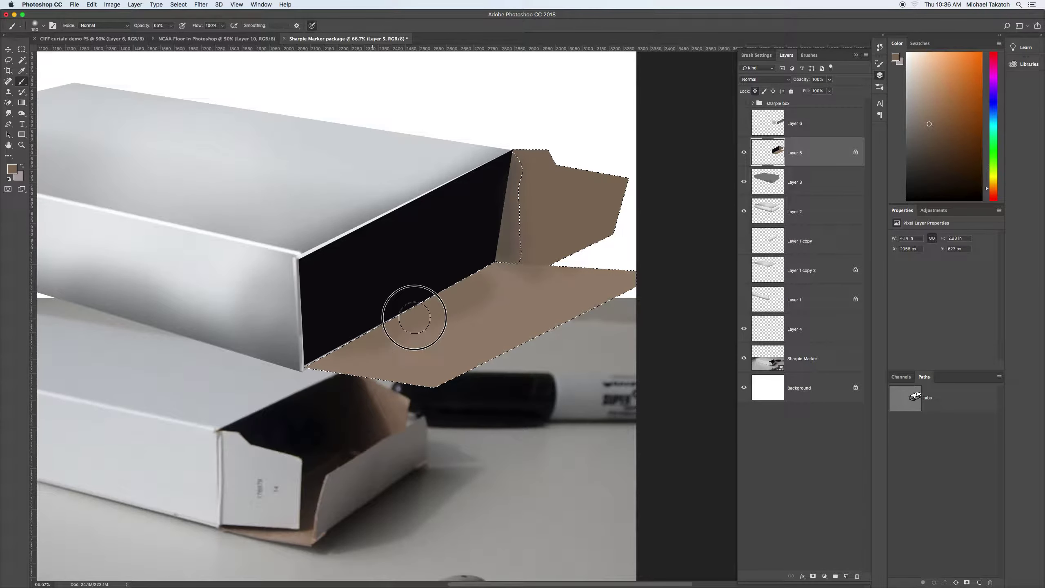
pyautogui.moveTo(415, 317); pyautogui.dragTo(387, 325)
pyautogui.moveTo(493, 261); pyautogui.dragTo(522, 268)
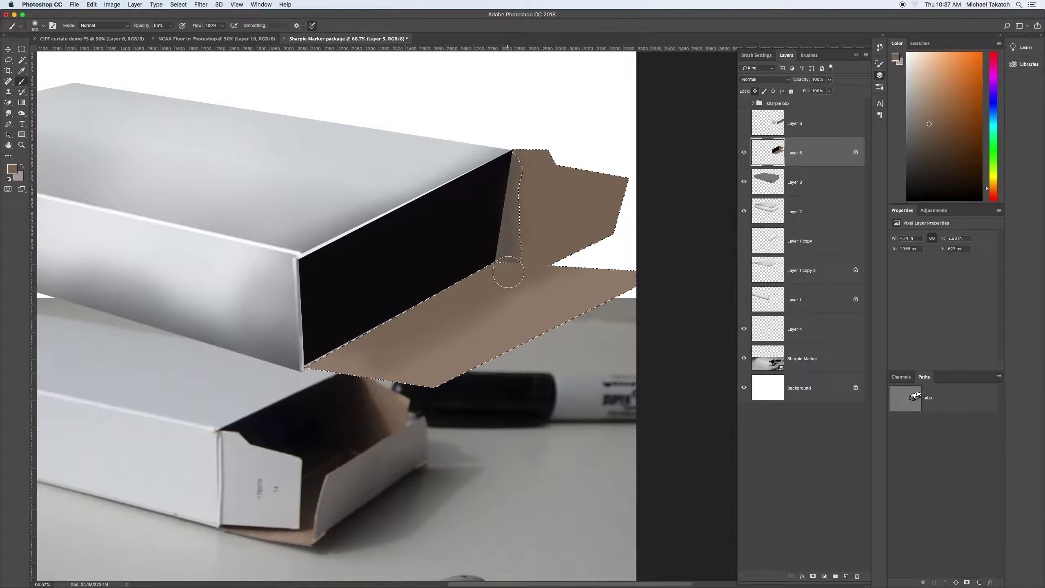
pyautogui.press('d')
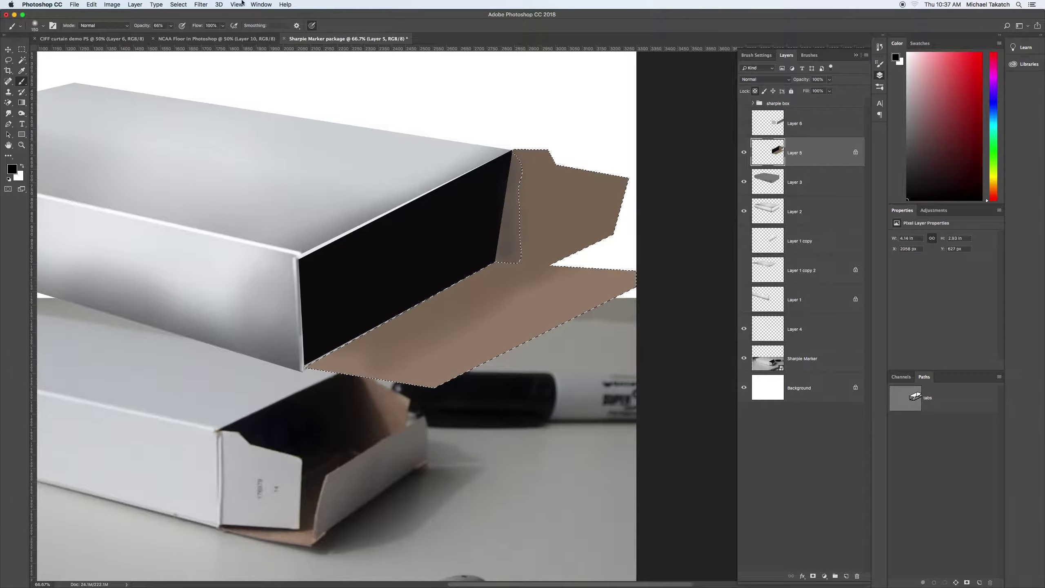
pyautogui.click(171, 26)
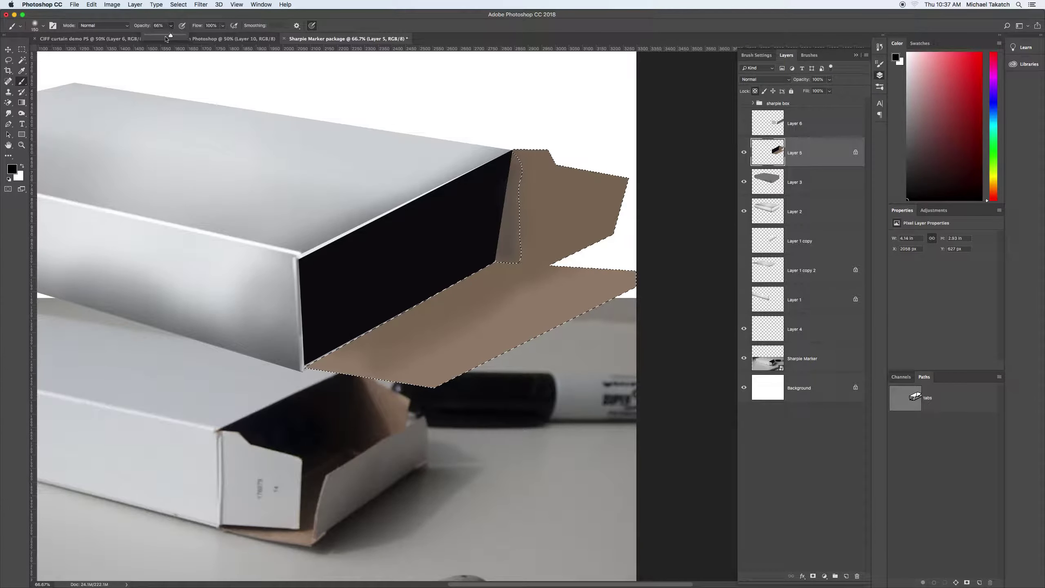
pyautogui.click(157, 36)
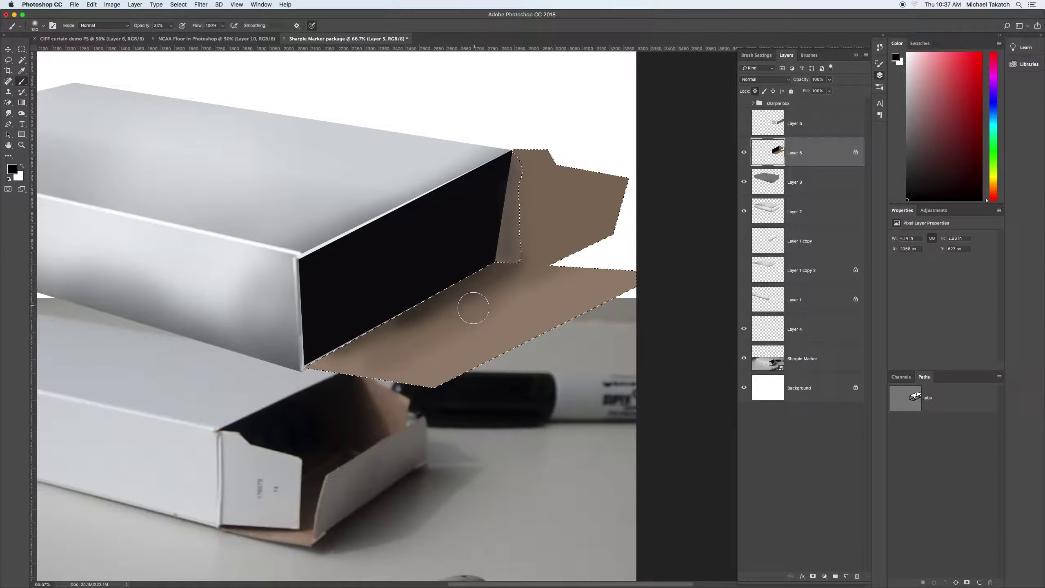
# Sample the flap's brown and make a darker brown the painting colour
pyautogui.press('i')
pyautogui.click(473, 308)
pyautogui.click(16, 172)
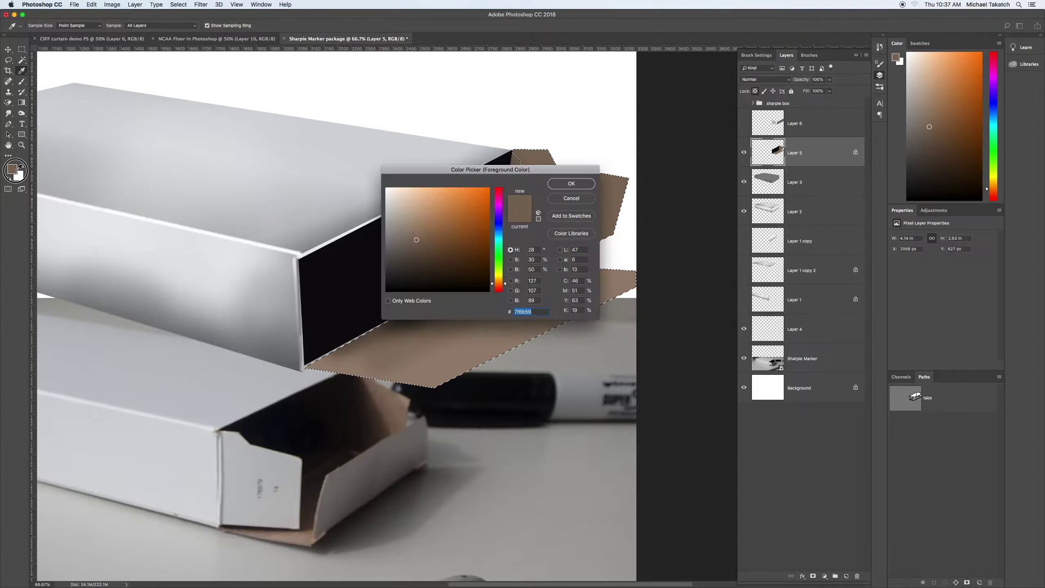
pyautogui.click(573, 184)
pyautogui.press('b')
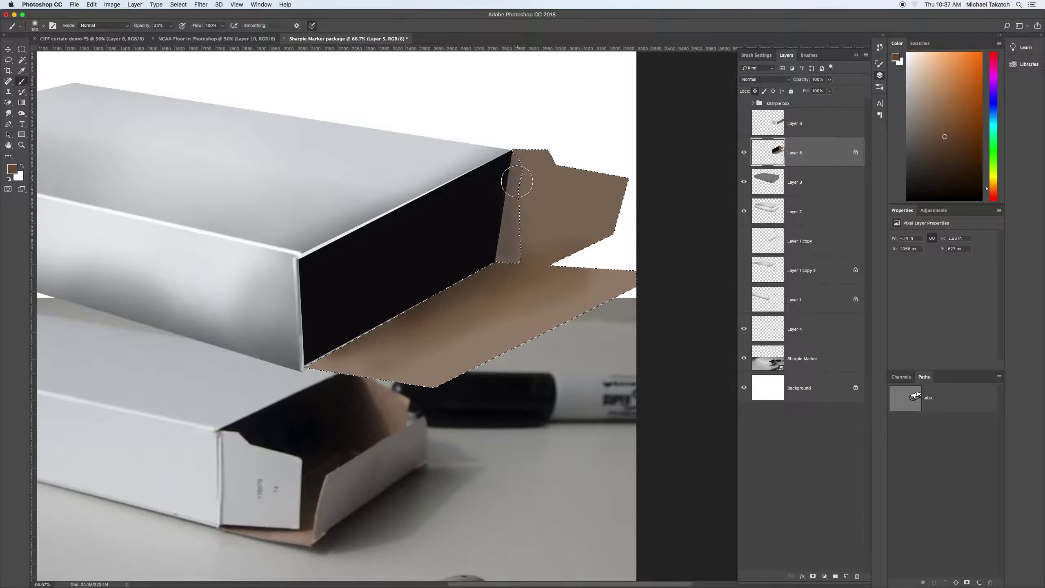
pyautogui.press('w')
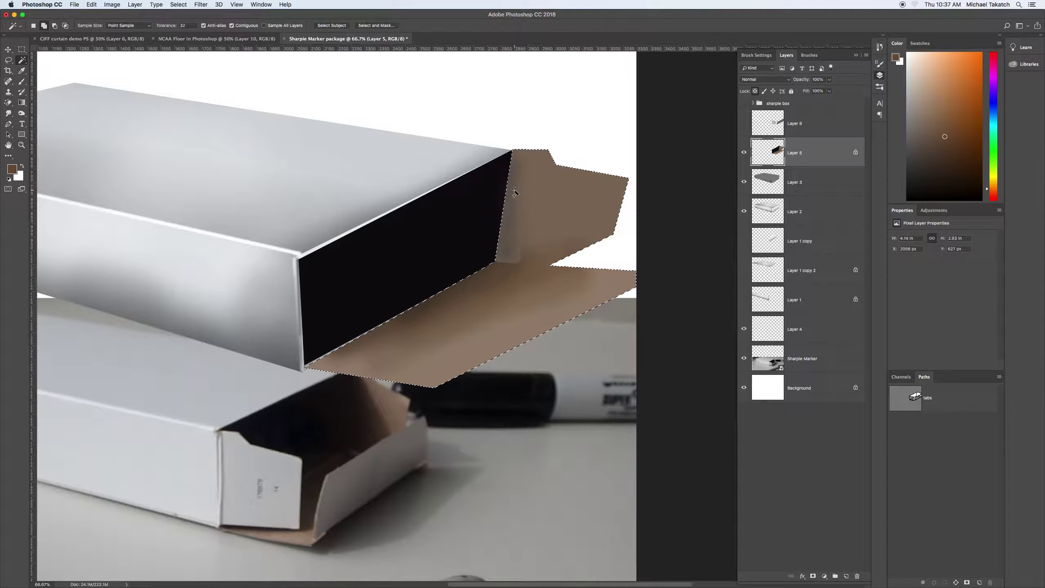
pyautogui.press('b')
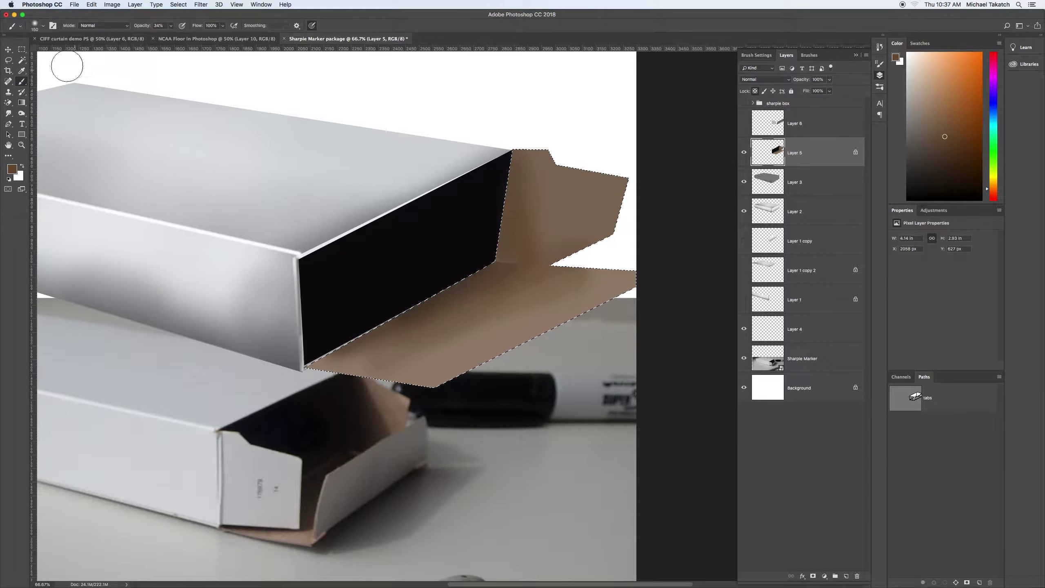
# Trim the upright flap from the selection with Polygonal Lasso, then paint a black 300 px fold shadow
pyautogui.click(9, 61)
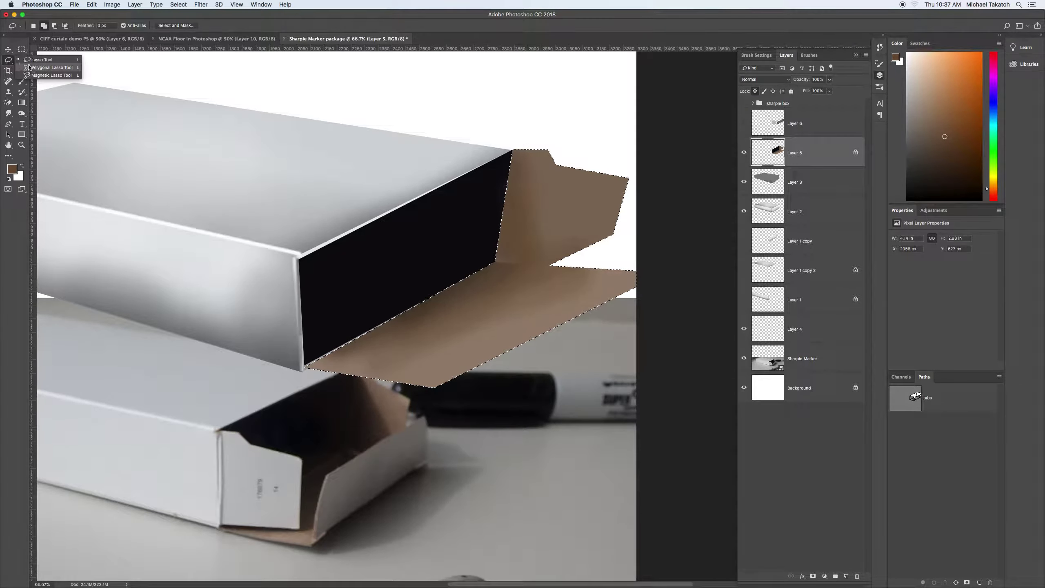
pyautogui.click(42, 70)
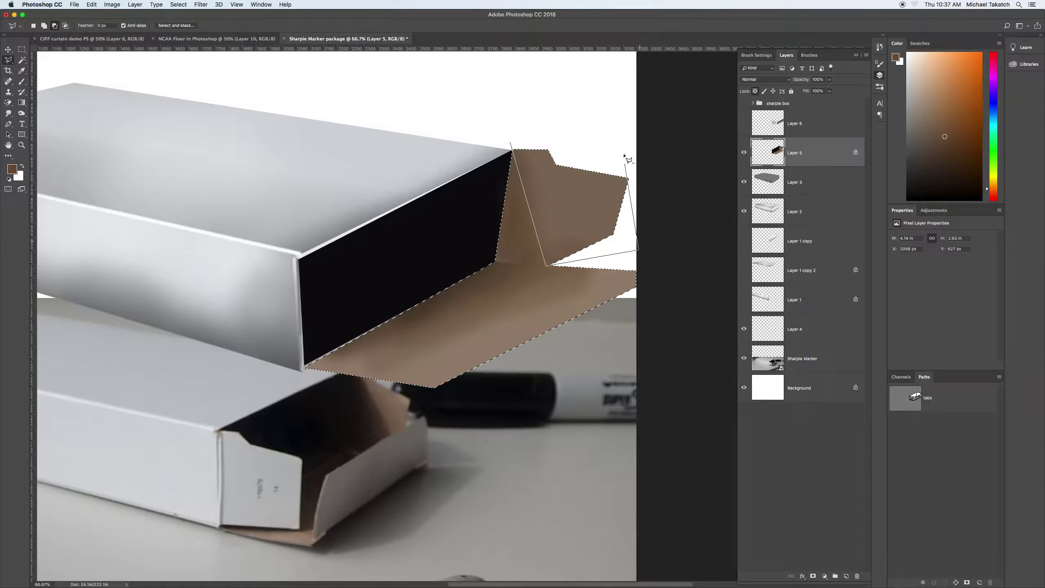
pyautogui.click(518, 126)
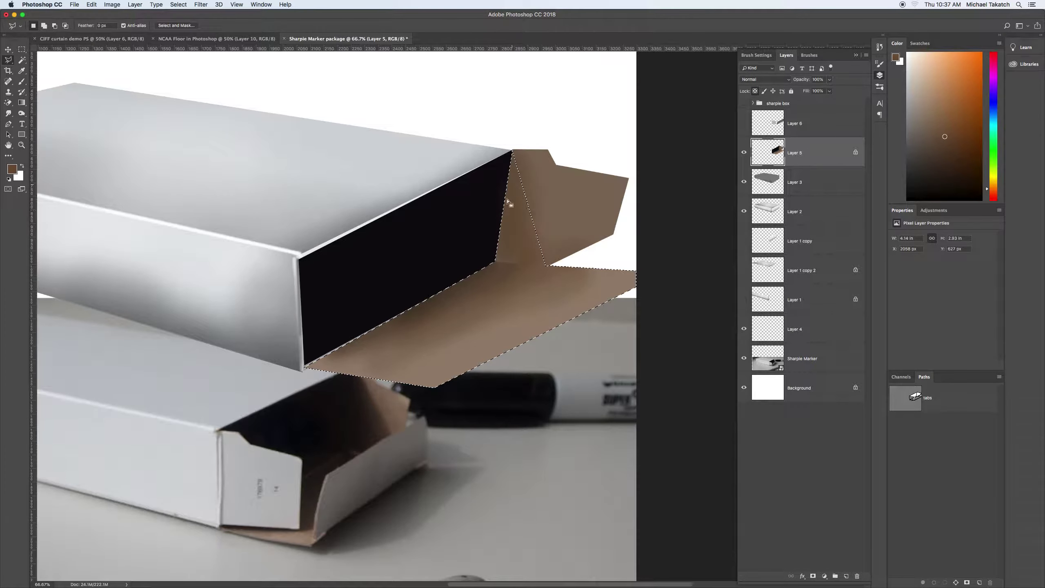
pyautogui.press('b')
pyautogui.press('[')
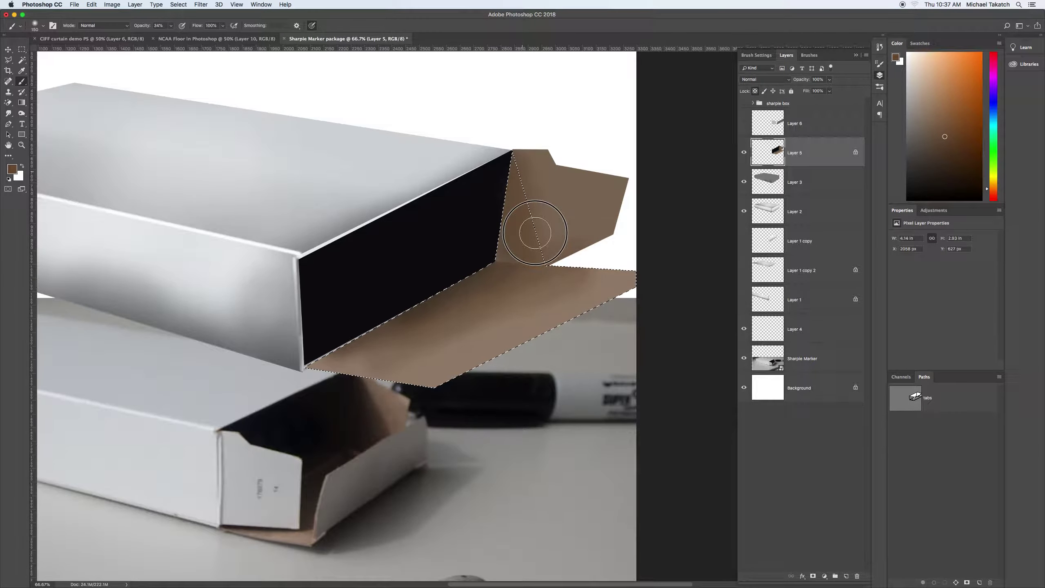
pyautogui.press('d')
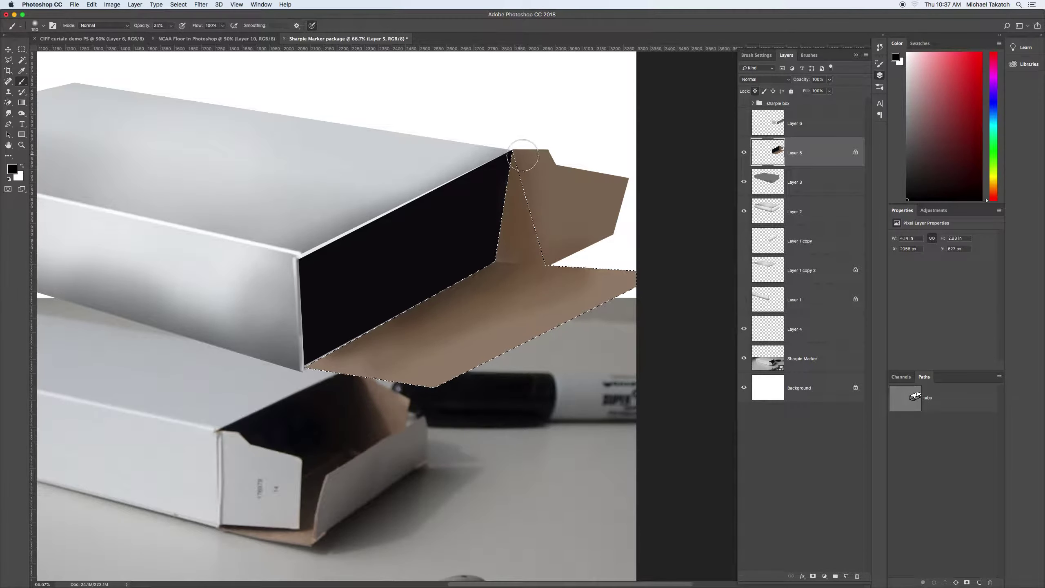
pyautogui.press(']')
pyautogui.press(']')
pyautogui.press(']')
pyautogui.press(']')
pyautogui.moveTo(552, 227)
pyautogui.mouseDown()
pyautogui.moveTo(542, 182)
pyautogui.moveTo(557, 234)
pyautogui.moveTo(526, 173)
pyautogui.moveTo(543, 234)
pyautogui.moveTo(609, 274)
pyautogui.moveTo(524, 308)
pyautogui.mouseUp()
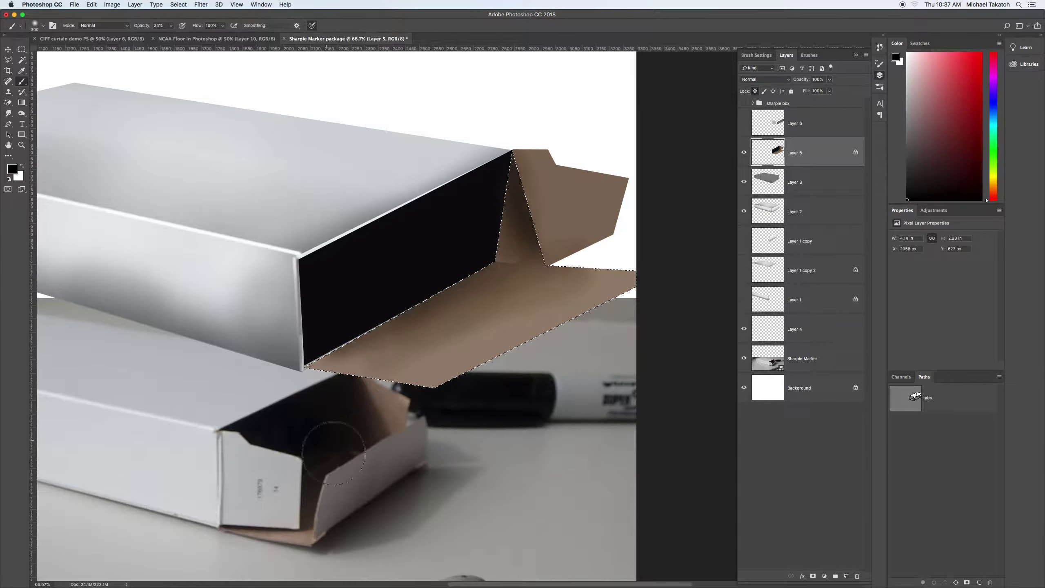
pyautogui.hotkey('ctrl', 'd')
# Magic Wand the black end face and paint it lightly with #625454 using a 600 px brush
pyautogui.press('w')
pyautogui.click(393, 282)
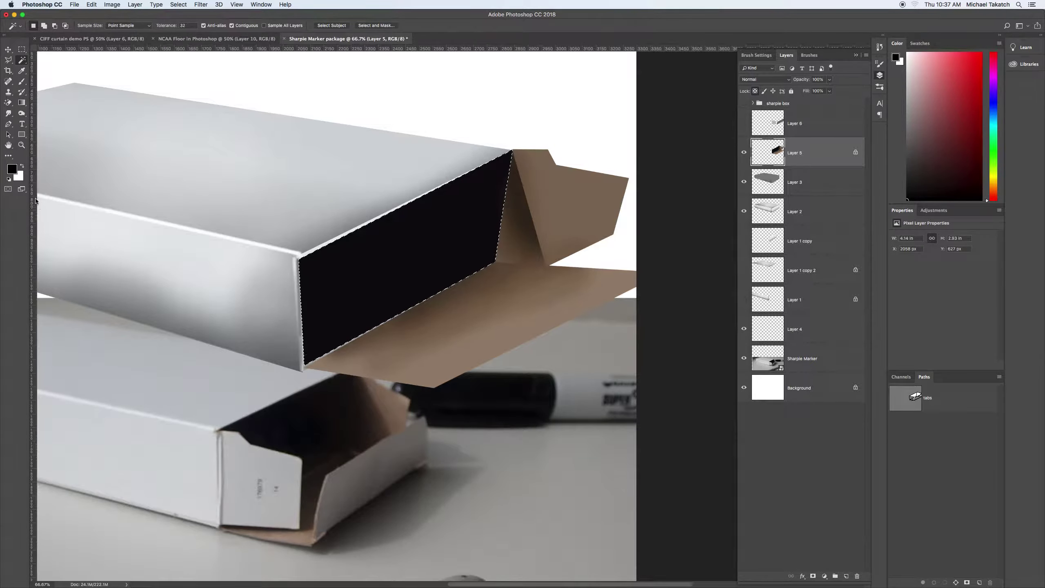
pyautogui.click(12, 168)
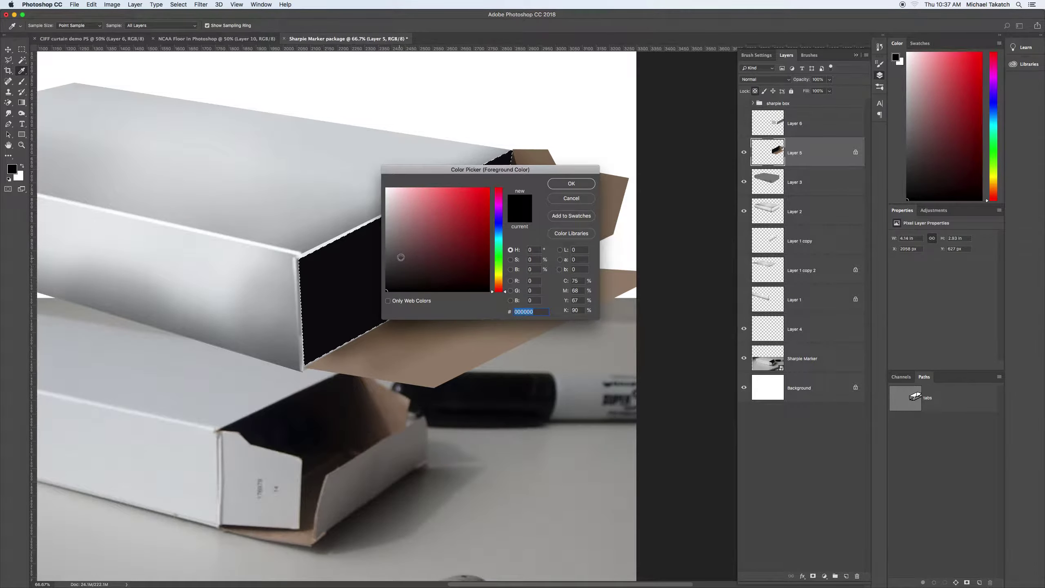
pyautogui.click(400, 251)
pyautogui.click(560, 188)
pyautogui.press('b')
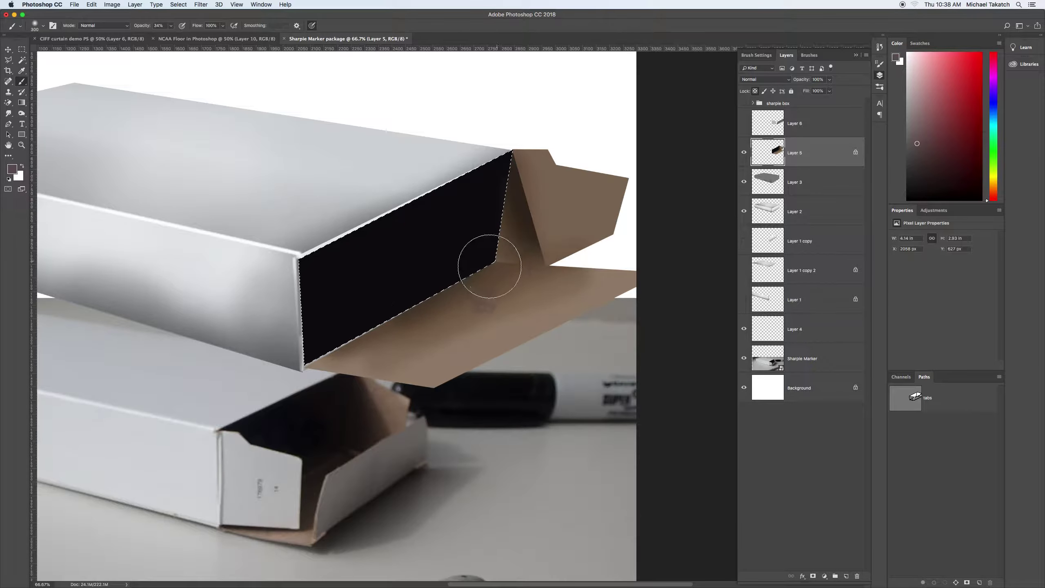
pyautogui.moveTo(485, 262)
pyautogui.mouseDown()
pyautogui.moveTo(501, 268)
pyautogui.moveTo(420, 327)
pyautogui.moveTo(432, 264)
pyautogui.moveTo(489, 264)
pyautogui.mouseUp()
pyautogui.press(']')
pyautogui.press(']')
pyautogui.press(']')
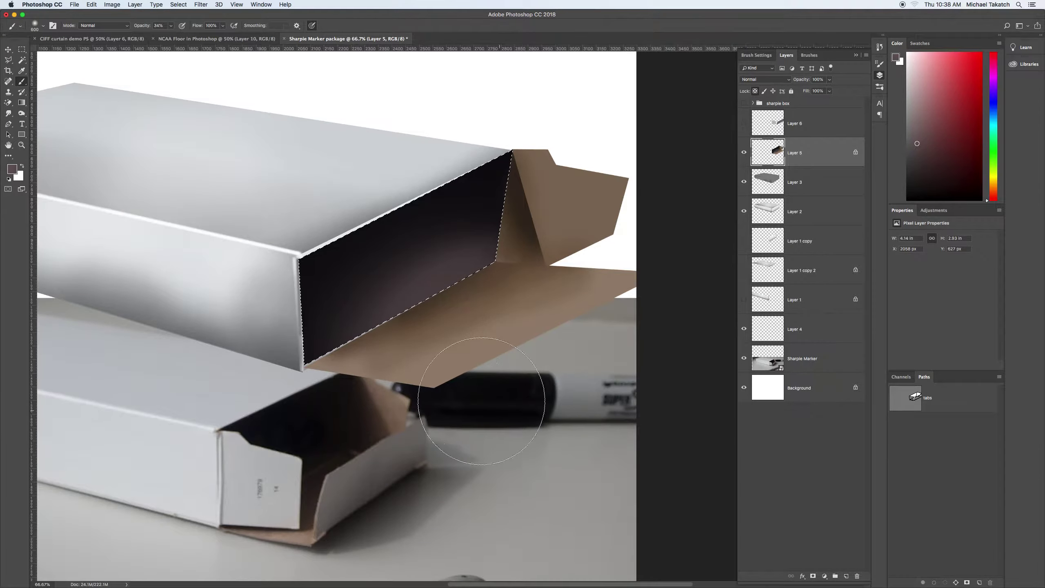
pyautogui.hotkey('ctrl', 'd')
pyautogui.click(10, 50)
# Show and select Layer 6, then brush darker shading over its grey flap and inner strip
pyautogui.click(745, 125)
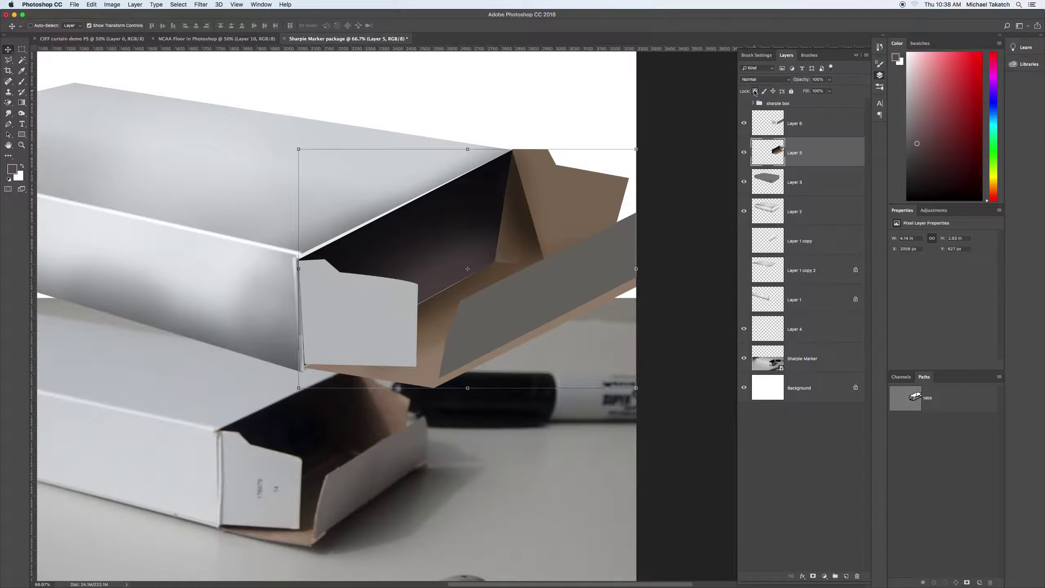
pyautogui.click(829, 131)
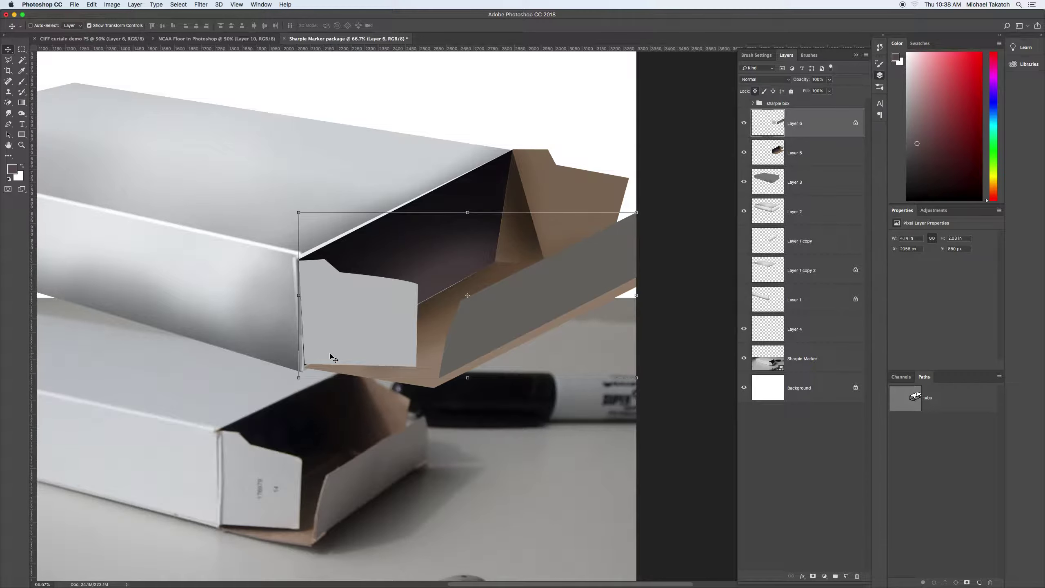
pyautogui.press('b')
pyautogui.moveTo(304, 234)
pyautogui.mouseDown()
pyautogui.moveTo(362, 268)
pyautogui.moveTo(436, 371)
pyautogui.mouseUp()
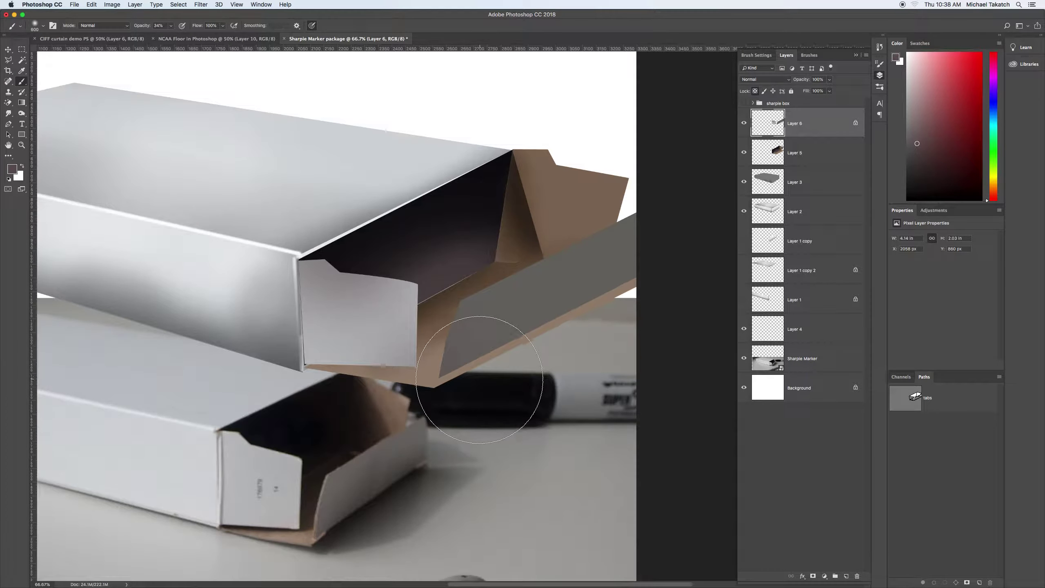
pyautogui.moveTo(496, 386); pyautogui.dragTo(385, 389)
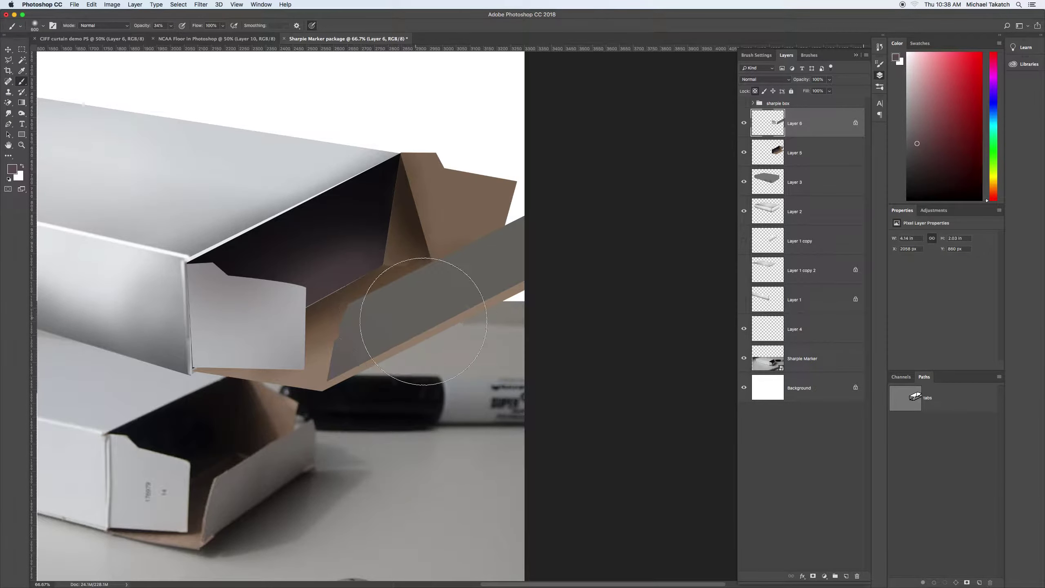
pyautogui.press('[')
pyautogui.press('[')
pyautogui.press('[')
pyautogui.press('[')
pyautogui.moveTo(373, 304)
pyautogui.mouseDown()
pyautogui.moveTo(336, 378)
pyautogui.moveTo(361, 314)
pyautogui.moveTo(339, 299)
pyautogui.mouseUp()
pyautogui.press('super+minus')
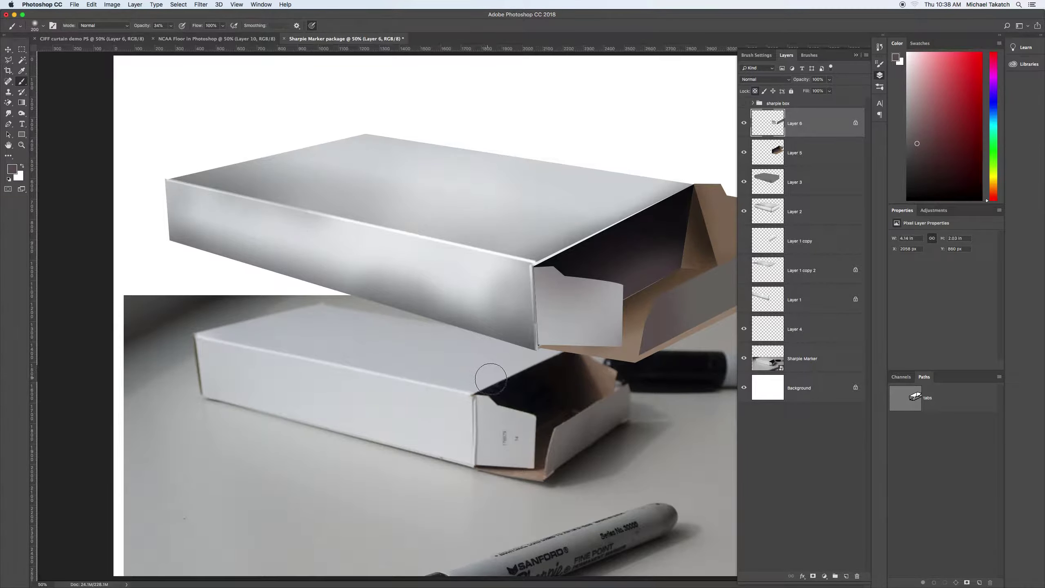
# Scale the box layers (5, 3, 2) down to about 85% and move them up-left
pyautogui.click(856, 56)
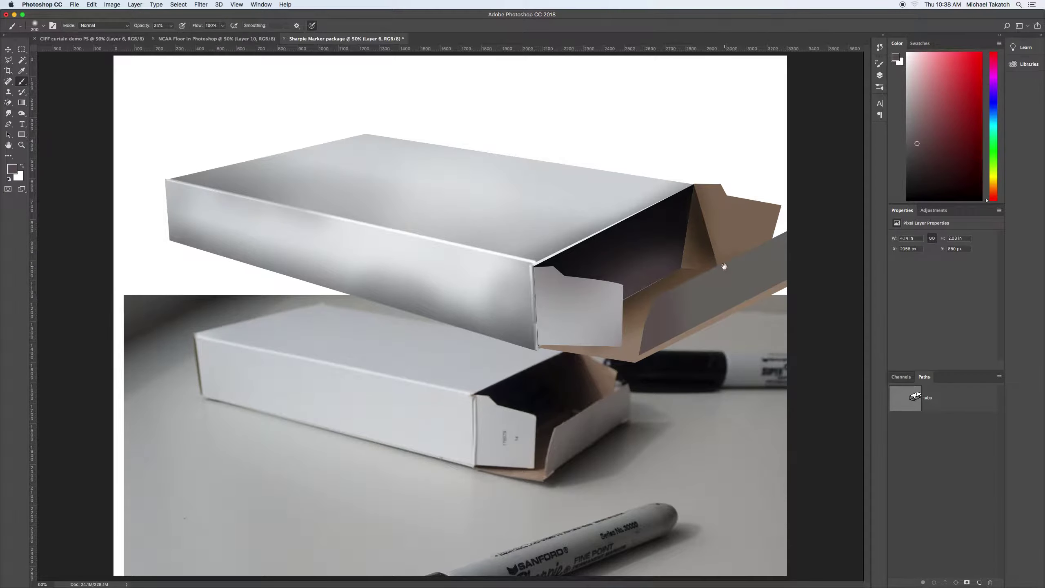
pyautogui.press('super+r')
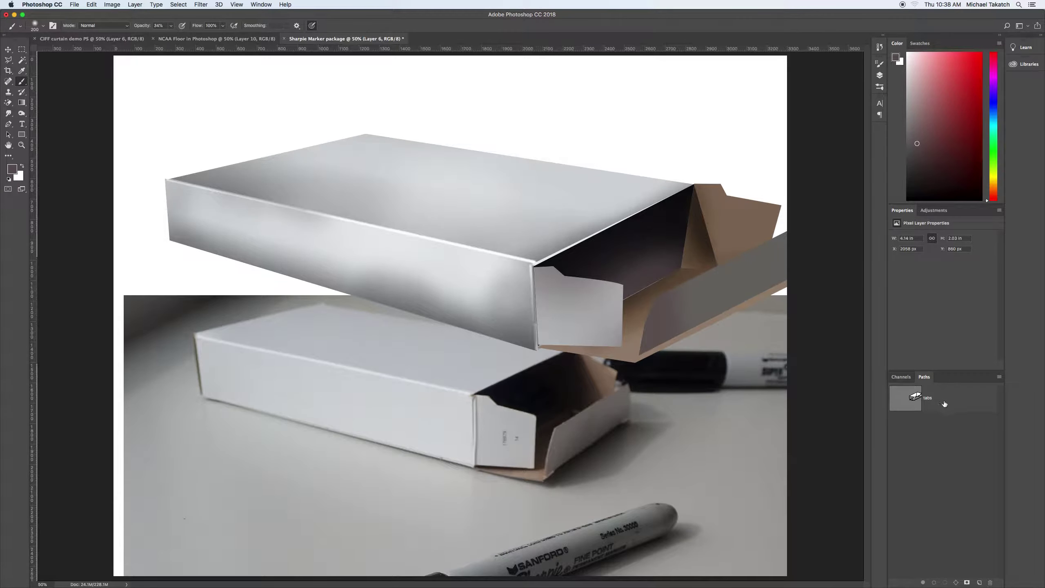
pyautogui.click(880, 76)
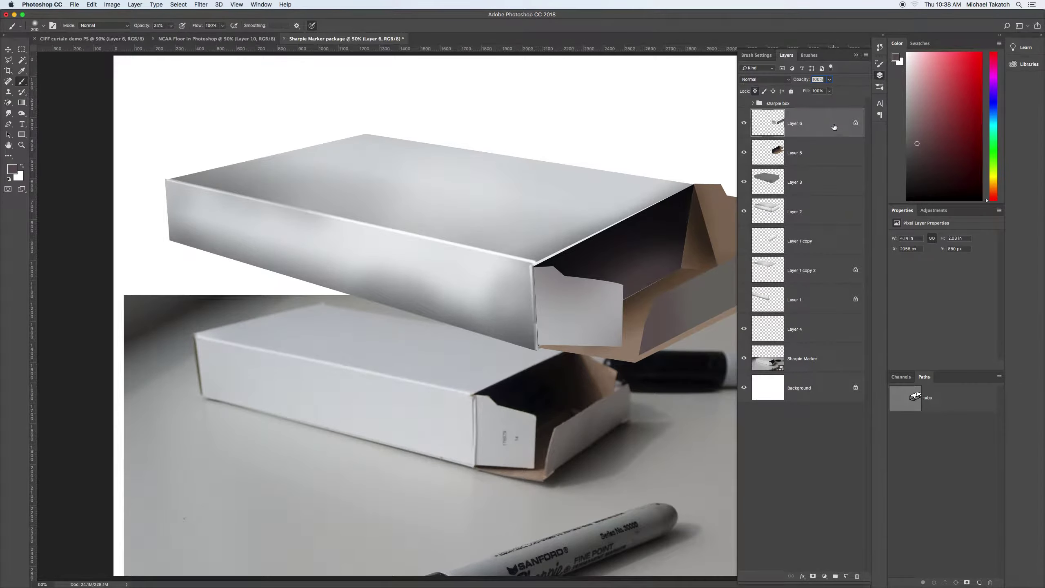
pyautogui.keyDown('shift'); pyautogui.click(837, 158); pyautogui.keyUp('shift')
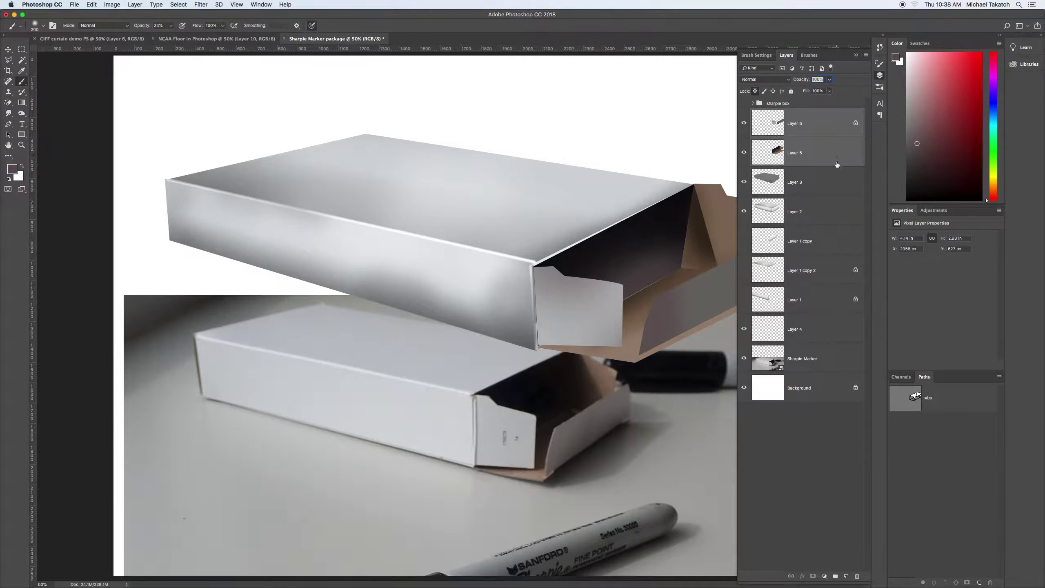
pyautogui.keyDown('shift'); pyautogui.click(834, 182); pyautogui.keyUp('shift')
pyautogui.keyDown('shift'); pyautogui.click(834, 210); pyautogui.keyUp('shift')
pyautogui.click(10, 51)
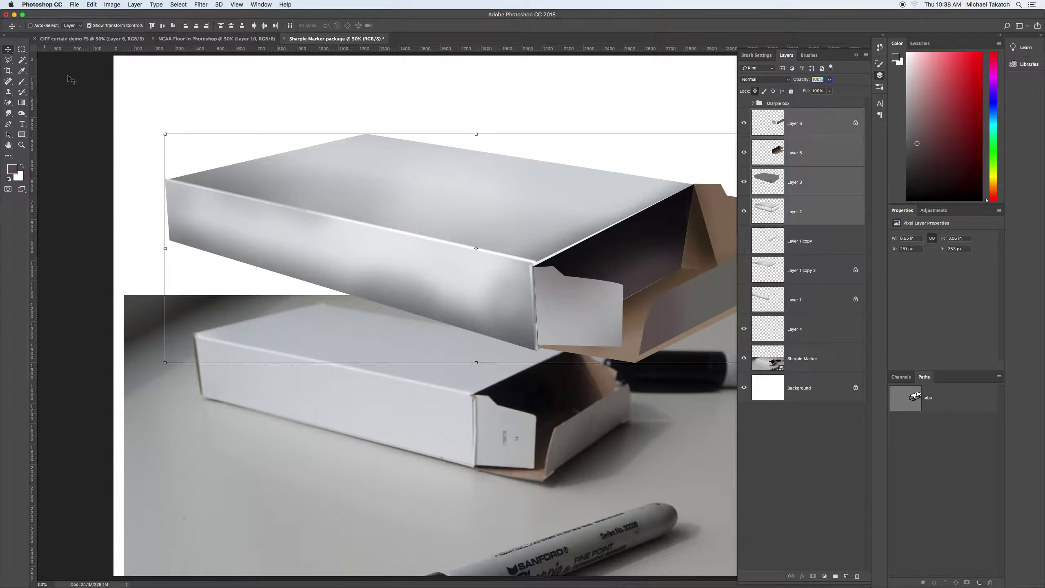
pyautogui.moveTo(474, 223); pyautogui.dragTo(422, 214)
pyautogui.moveTo(118, 128); pyautogui.dragTo(209, 161)
pyautogui.moveTo(386, 242); pyautogui.dragTo(351, 175)
pyautogui.press('Return')
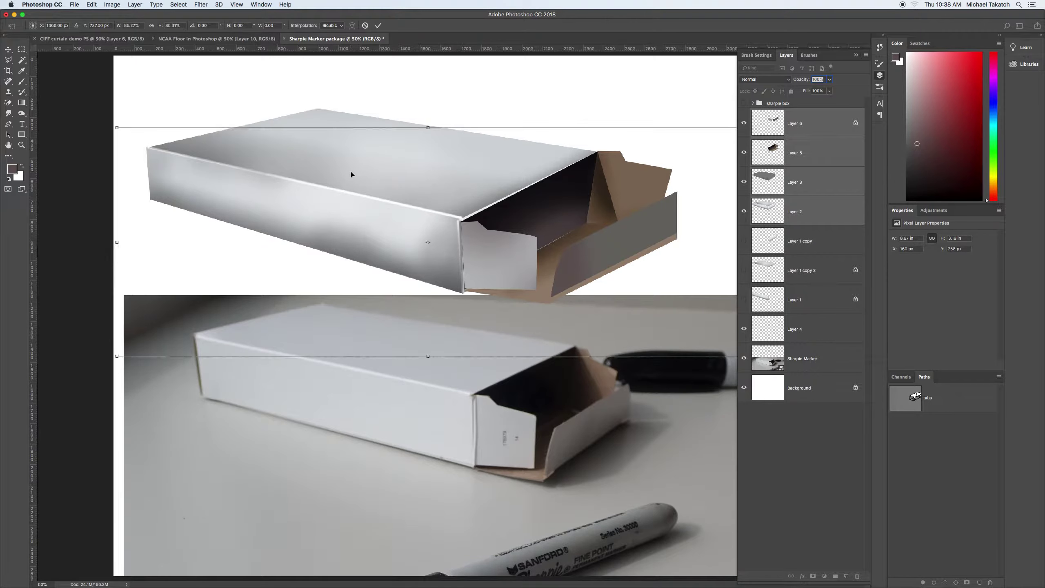
# On Layer 6, paint the end tab white to lighten and extend it upward
pyautogui.click(820, 128)
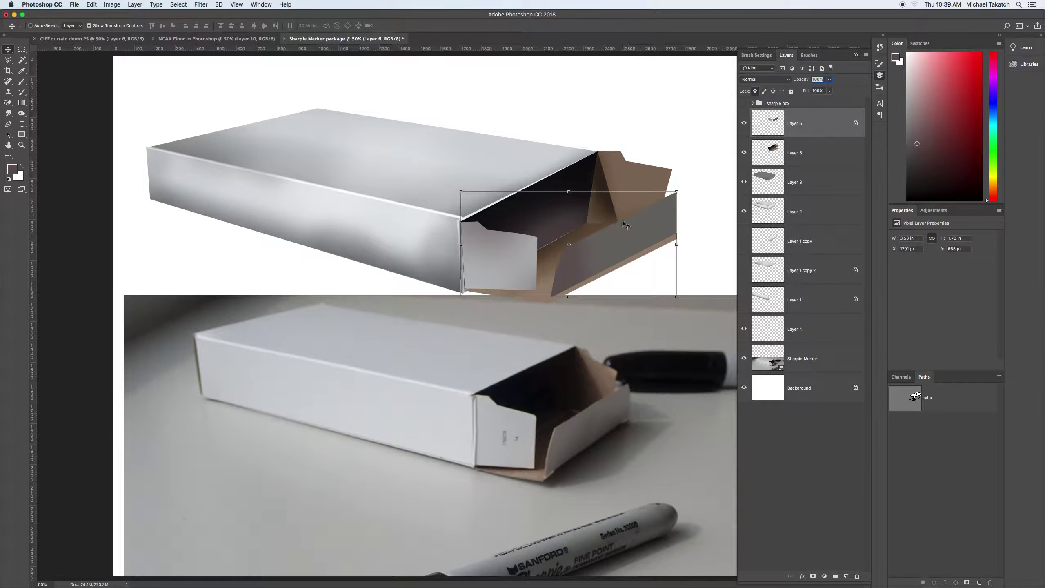
pyautogui.press('b')
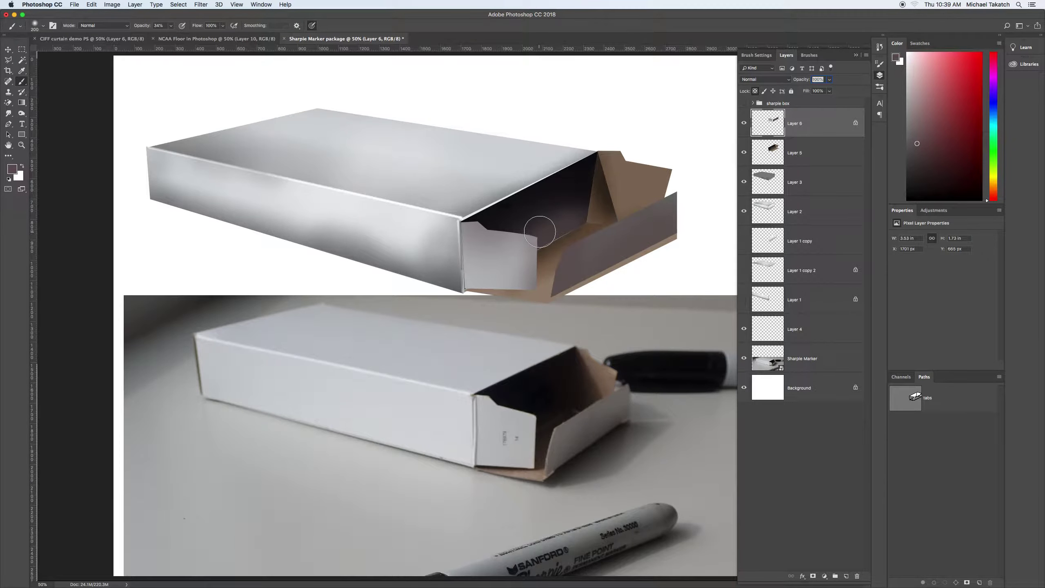
pyautogui.press('x')
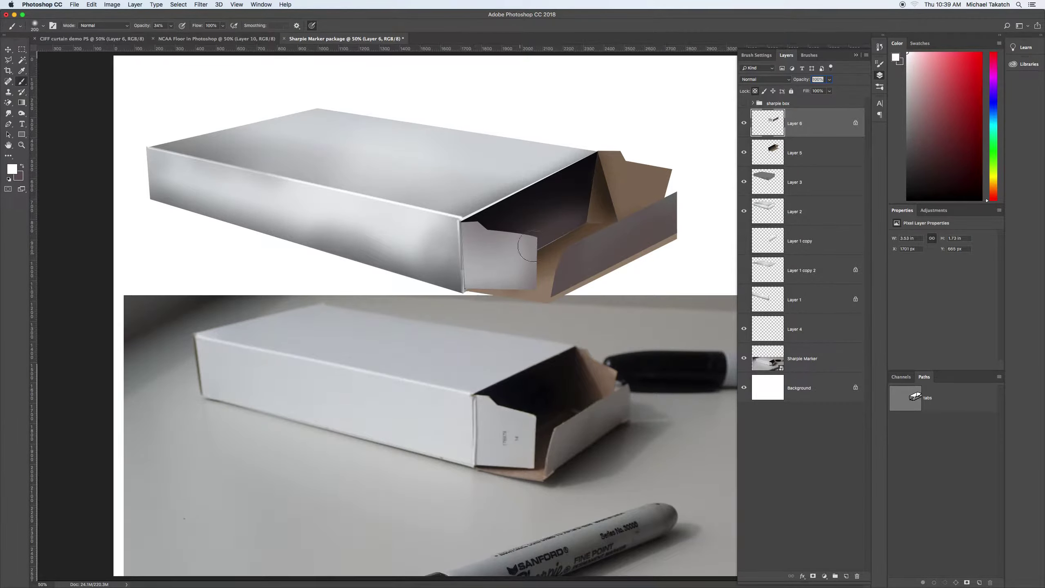
pyautogui.moveTo(474, 217); pyautogui.dragTo(532, 233)
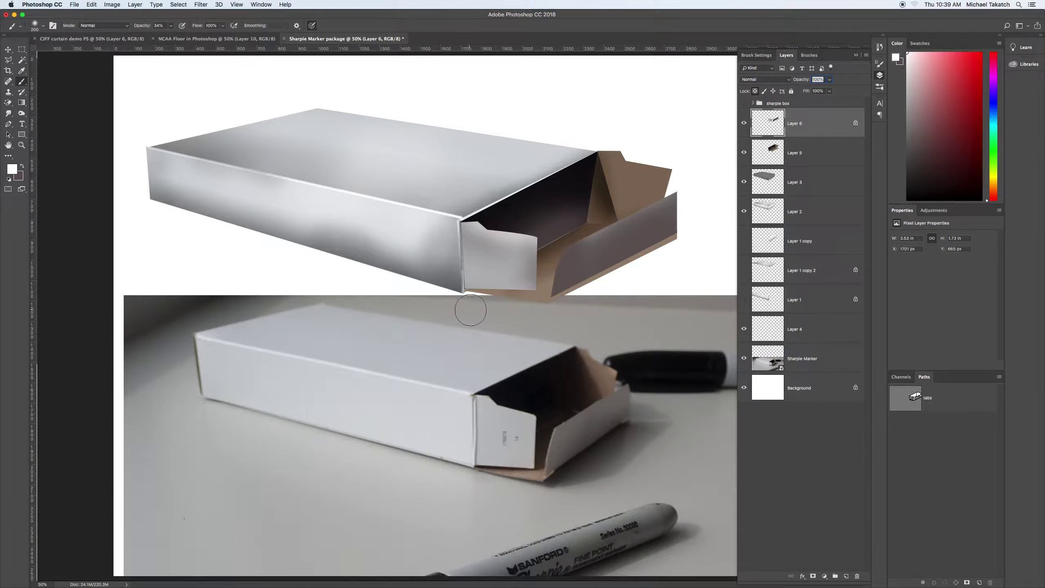
pyautogui.moveTo(533, 237)
pyautogui.mouseDown()
pyautogui.moveTo(522, 274)
pyautogui.moveTo(515, 247)
pyautogui.moveTo(502, 250)
pyautogui.moveTo(523, 280)
pyautogui.mouseUp()
# Lock Layer 5's transparency and darken the grey flap's lower edge in black
pyautogui.click(821, 153)
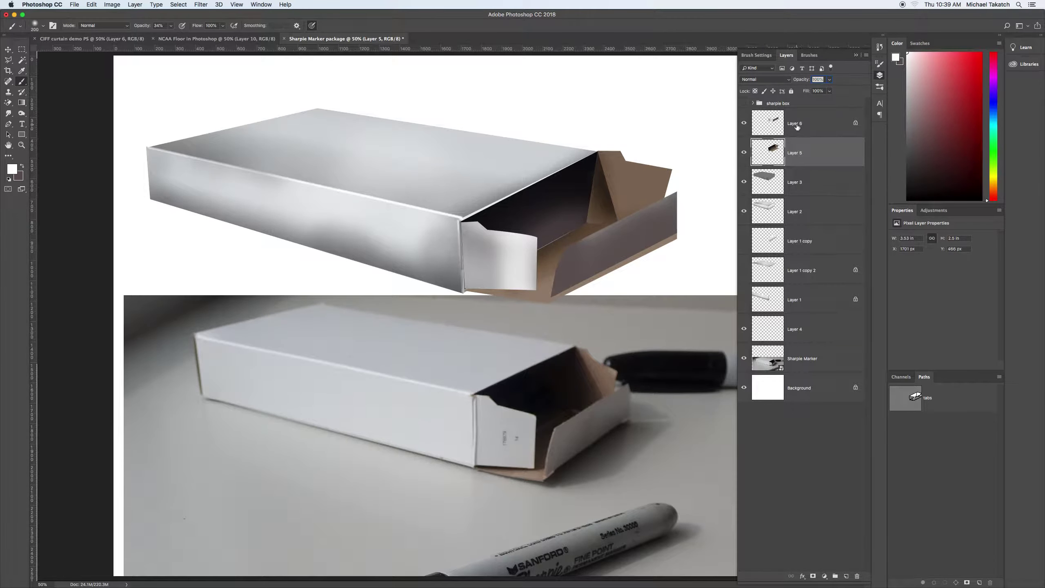
pyautogui.click(755, 92)
pyautogui.press('d')
pyautogui.moveTo(624, 243)
pyautogui.mouseDown()
pyautogui.moveTo(587, 291)
pyautogui.moveTo(658, 260)
pyautogui.moveTo(663, 246)
pyautogui.moveTo(612, 282)
pyautogui.moveTo(683, 232)
pyautogui.moveTo(611, 281)
pyautogui.moveTo(663, 243)
pyautogui.moveTo(633, 255)
pyautogui.moveTo(661, 226)
pyautogui.moveTo(548, 232)
pyautogui.moveTo(630, 265)
pyautogui.moveTo(625, 242)
pyautogui.moveTo(581, 247)
pyautogui.moveTo(571, 260)
pyautogui.moveTo(660, 249)
pyautogui.moveTo(610, 251)
pyautogui.moveTo(617, 274)
pyautogui.mouseUp()
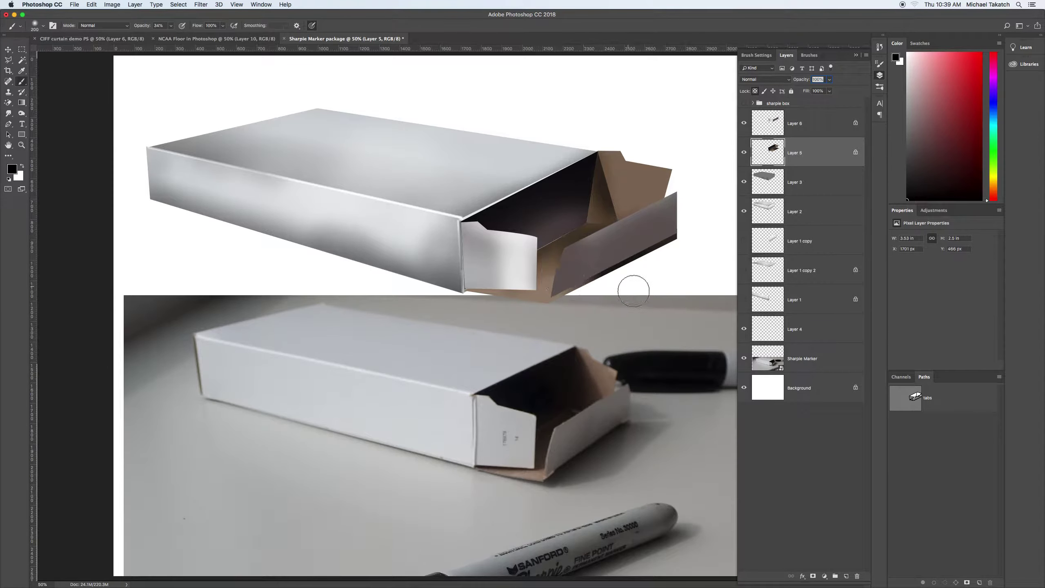
# Build thin top-edge selection strips from the Layer 5 and 6 outlines using an offset marquee
pyautogui.click(9, 50)
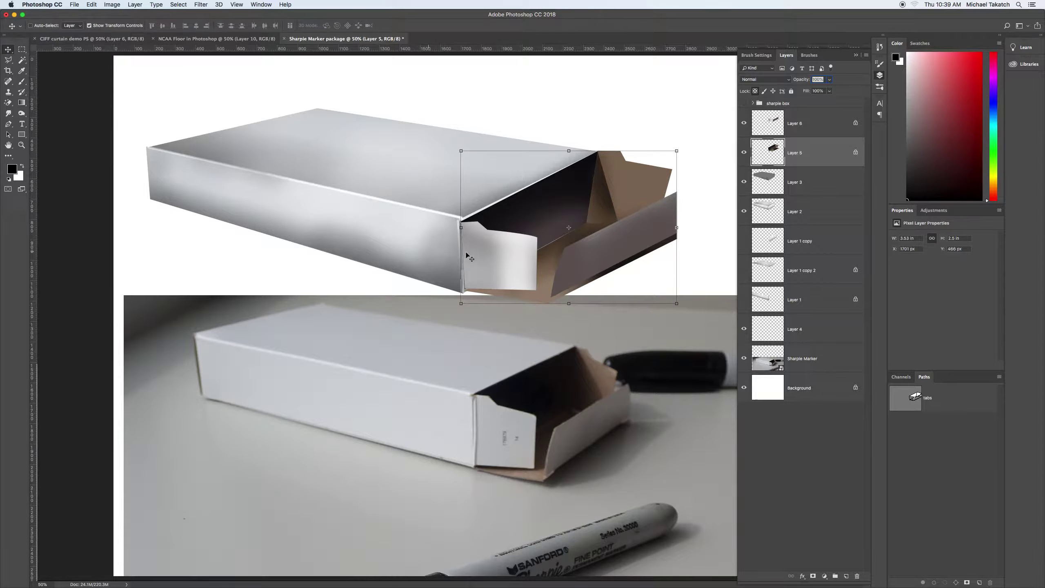
pyautogui.keyDown('super'); pyautogui.click(772, 122); pyautogui.keyUp('super')
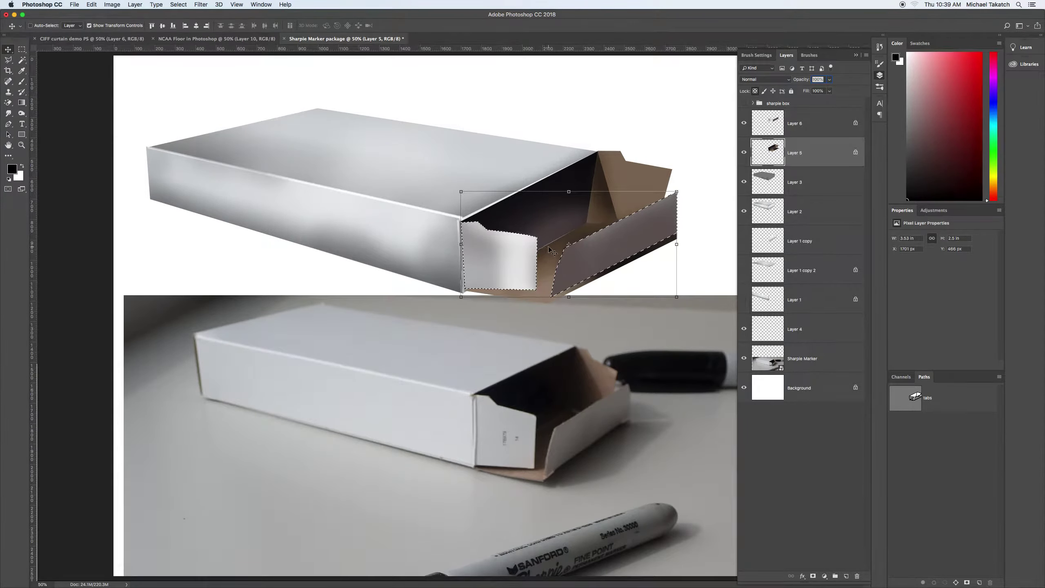
pyautogui.press('super+equal')
pyautogui.press('super+equal')
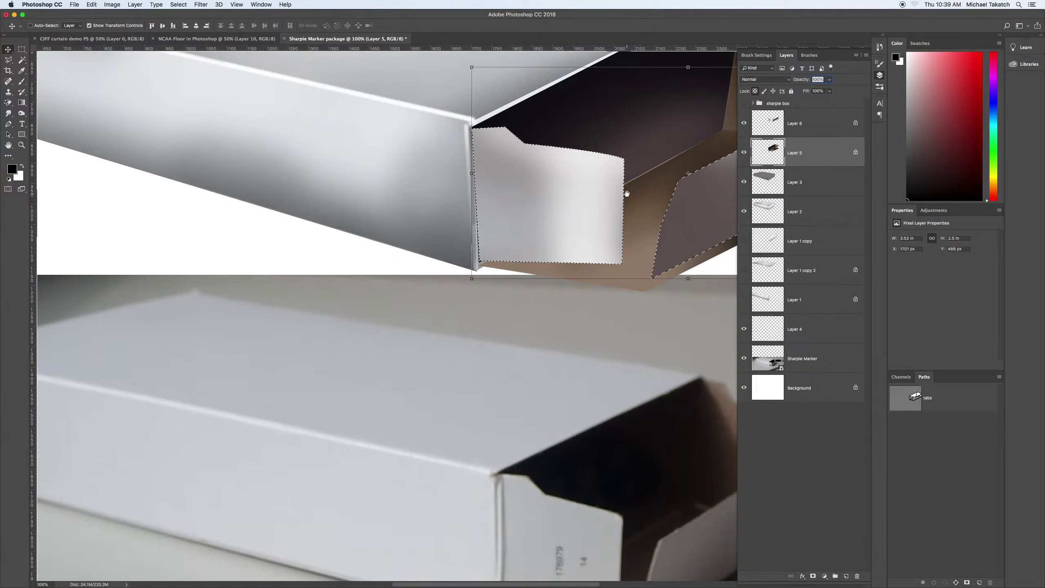
pyautogui.moveTo(627, 194); pyautogui.dragTo(324, 371)
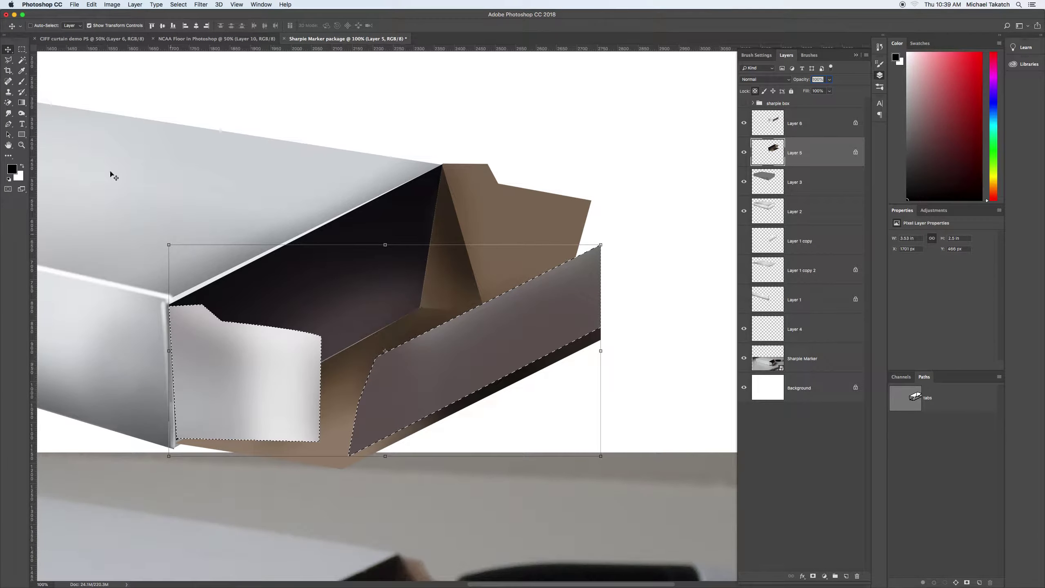
pyautogui.press('m')
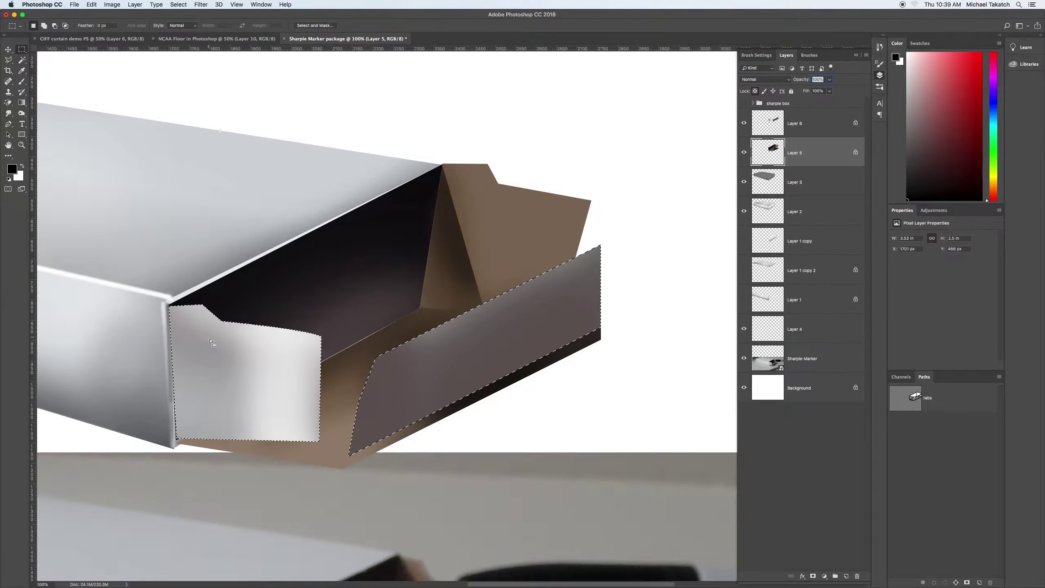
pyautogui.moveTo(210, 342); pyautogui.dragTo(210, 340)
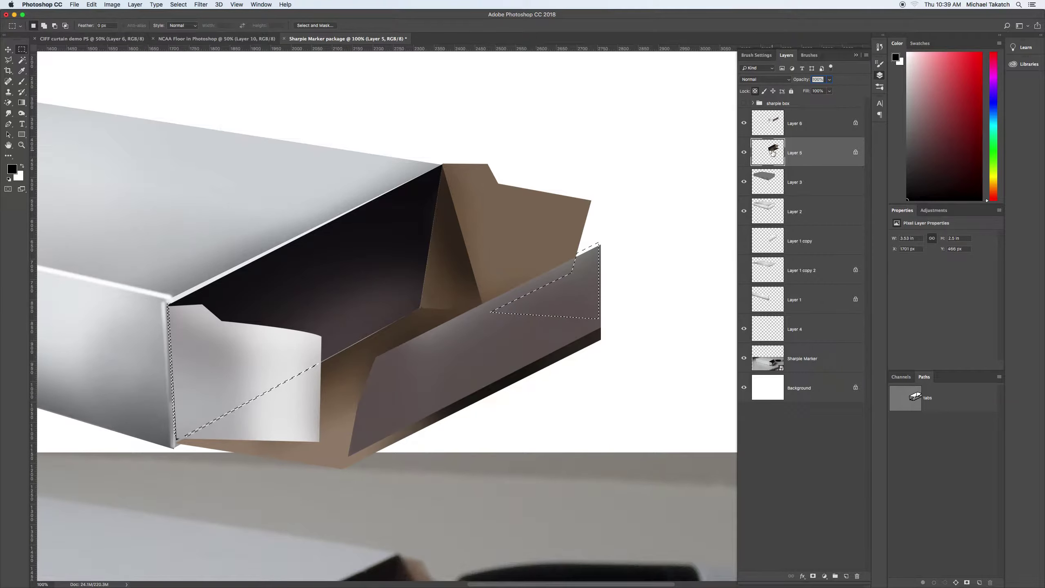
pyautogui.keyDown('super'); pyautogui.click(773, 153); pyautogui.keyUp('super')
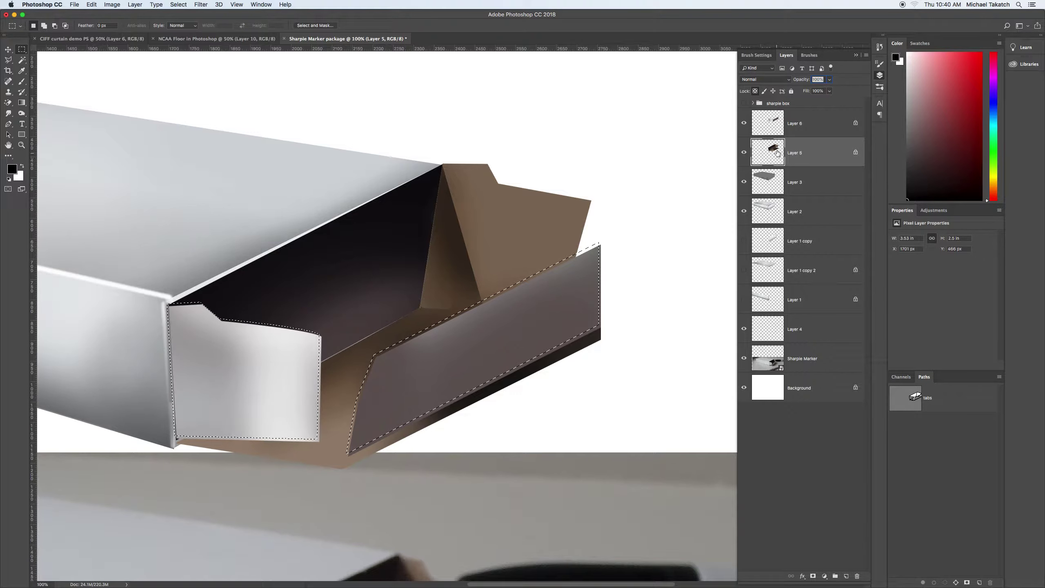
pyautogui.keyDown('shift'); pyautogui.keyDown('super'); pyautogui.click(773, 123); pyautogui.keyUp('super'); pyautogui.keyUp('shift')
pyautogui.keyDown('alt'); pyautogui.keyDown('shift'); pyautogui.keyDown('super'); pyautogui.click(772, 123); pyautogui.keyUp('super'); pyautogui.keyUp('shift'); pyautogui.keyUp('alt')
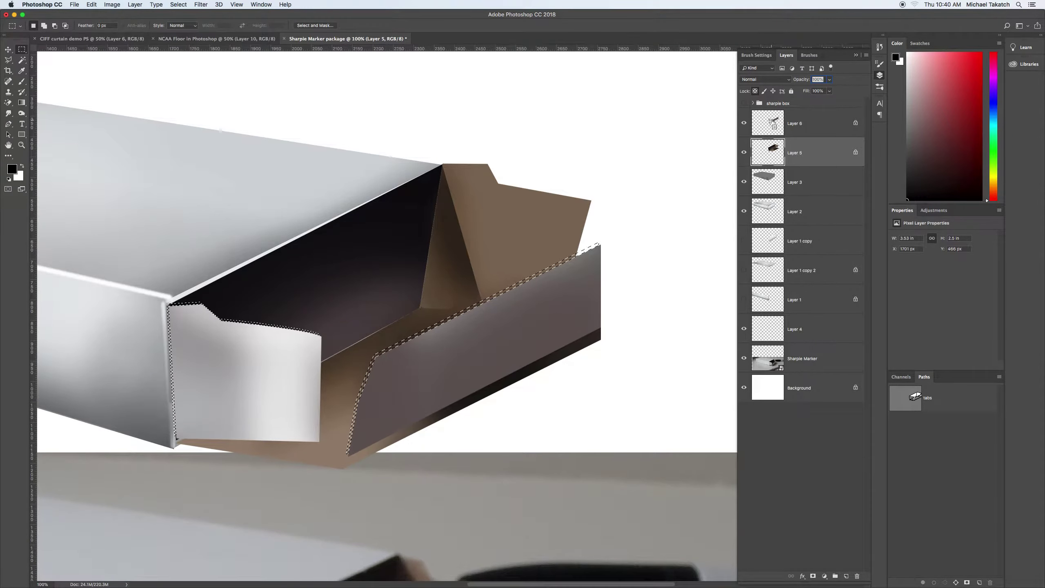
pyautogui.press('super+h')
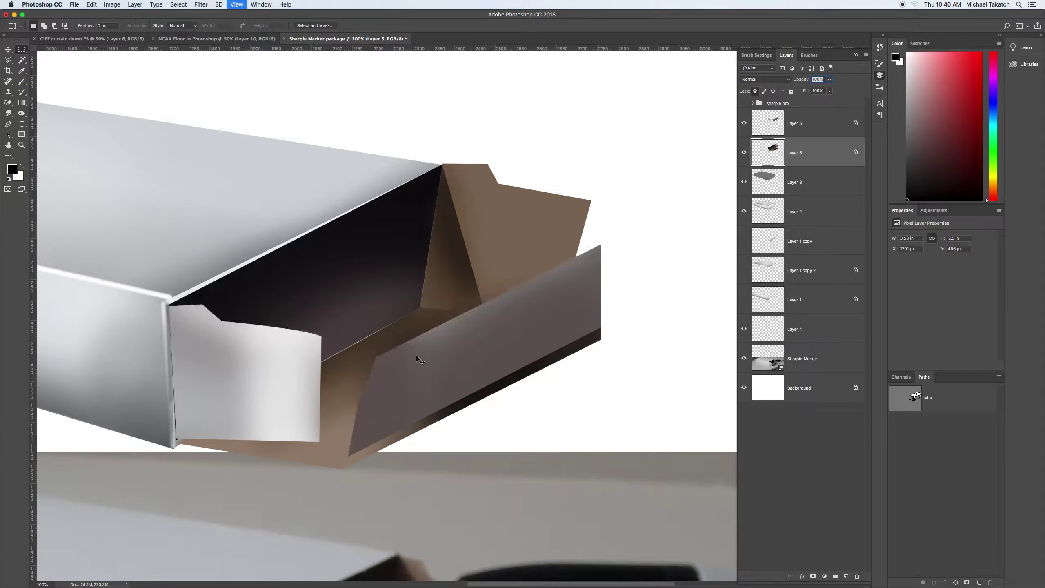
# Paint white highlights along the grey panel's top edge and the white tab's edge
pyautogui.press('b')
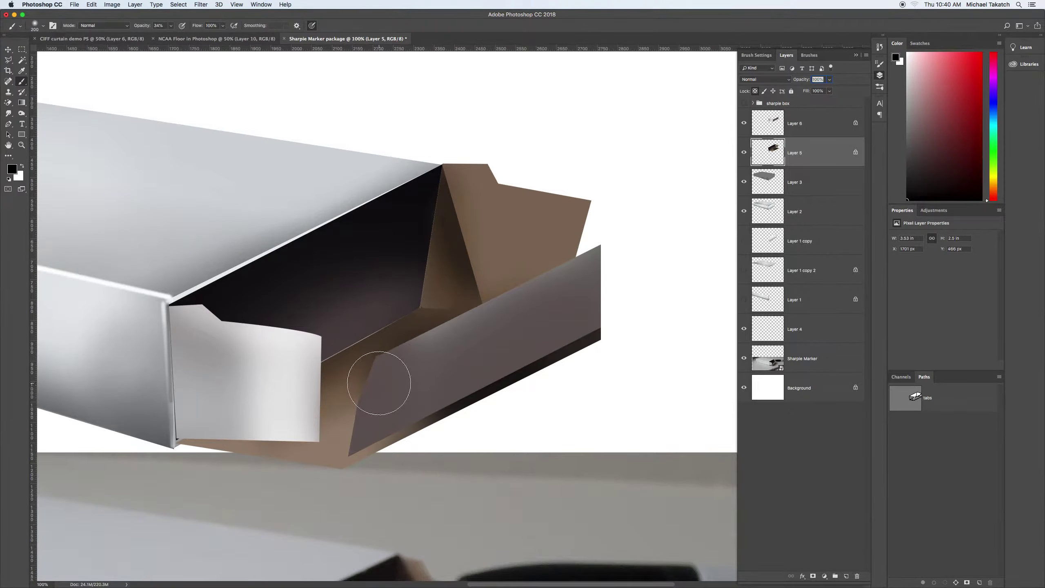
pyautogui.press('x')
pyautogui.moveTo(378, 368)
pyautogui.mouseDown()
pyautogui.moveTo(474, 330)
pyautogui.moveTo(393, 374)
pyautogui.moveTo(382, 422)
pyautogui.moveTo(408, 380)
pyautogui.moveTo(374, 406)
pyautogui.moveTo(419, 362)
pyautogui.moveTo(554, 299)
pyautogui.moveTo(488, 329)
pyautogui.mouseUp()
pyautogui.moveTo(225, 324)
pyautogui.mouseDown()
pyautogui.moveTo(266, 350)
pyautogui.moveTo(206, 330)
pyautogui.moveTo(311, 347)
pyautogui.moveTo(193, 321)
pyautogui.mouseUp()
pyautogui.click(362, 385)
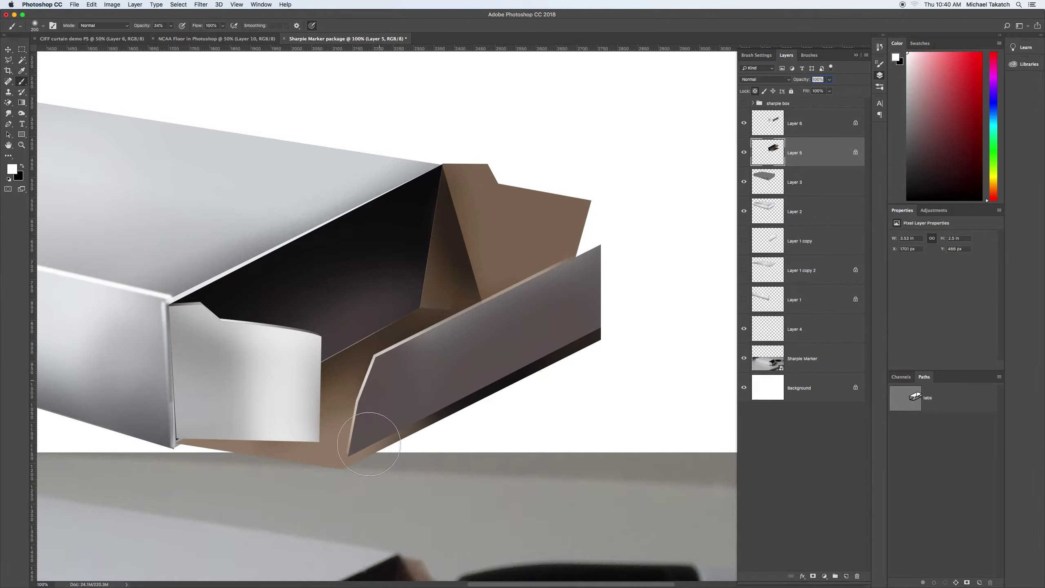
pyautogui.moveTo(457, 340); pyautogui.dragTo(637, 252)
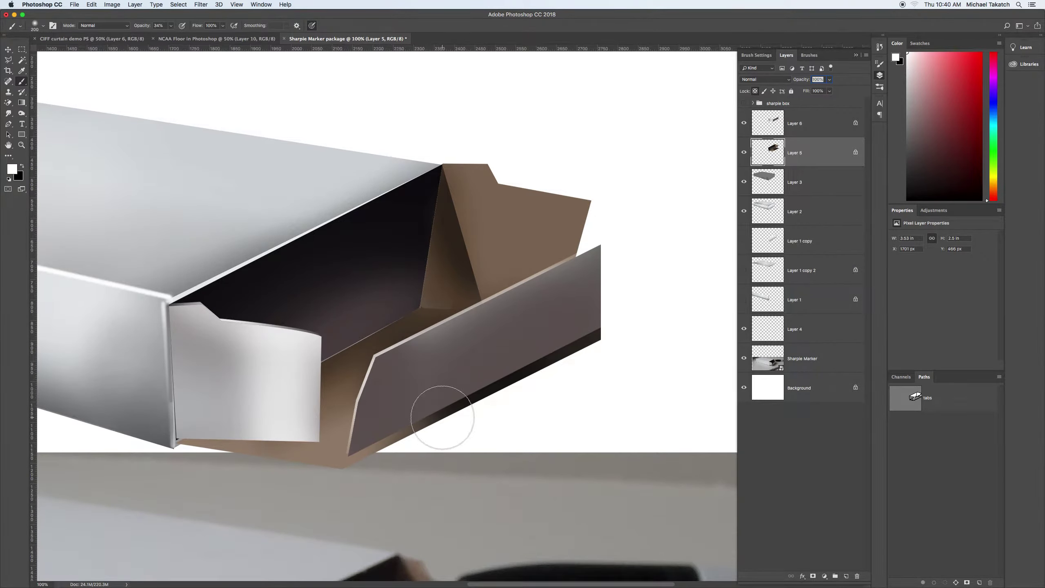
pyautogui.click(8, 49)
pyautogui.press('super+minus')
pyautogui.press('super+minus')
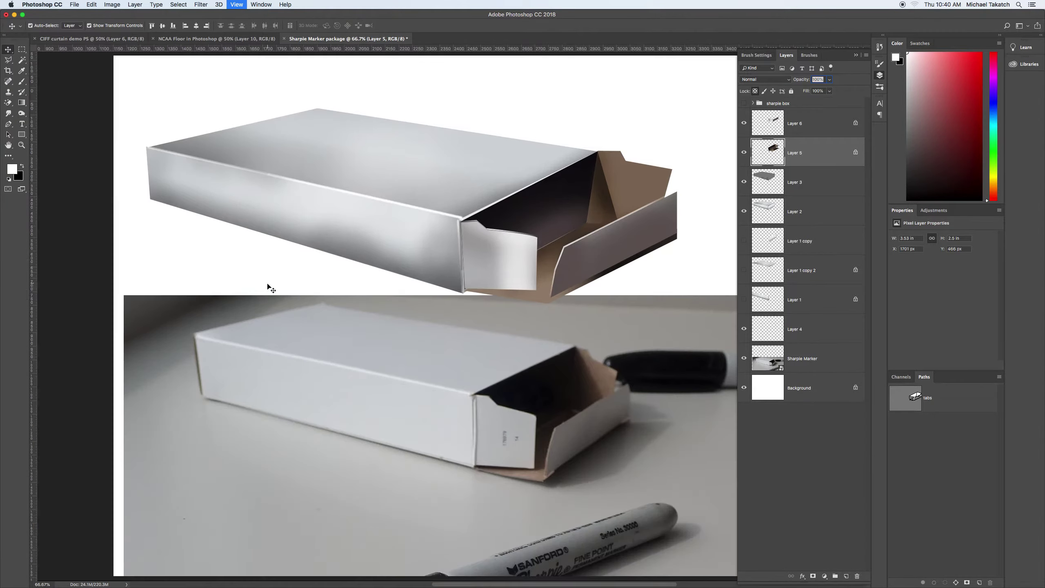
# Hide Layers 6, 5 and the Sharpie Marker photo, show Layer 3, and duplicate Layers 2 and 3
pyautogui.press('super+minus')
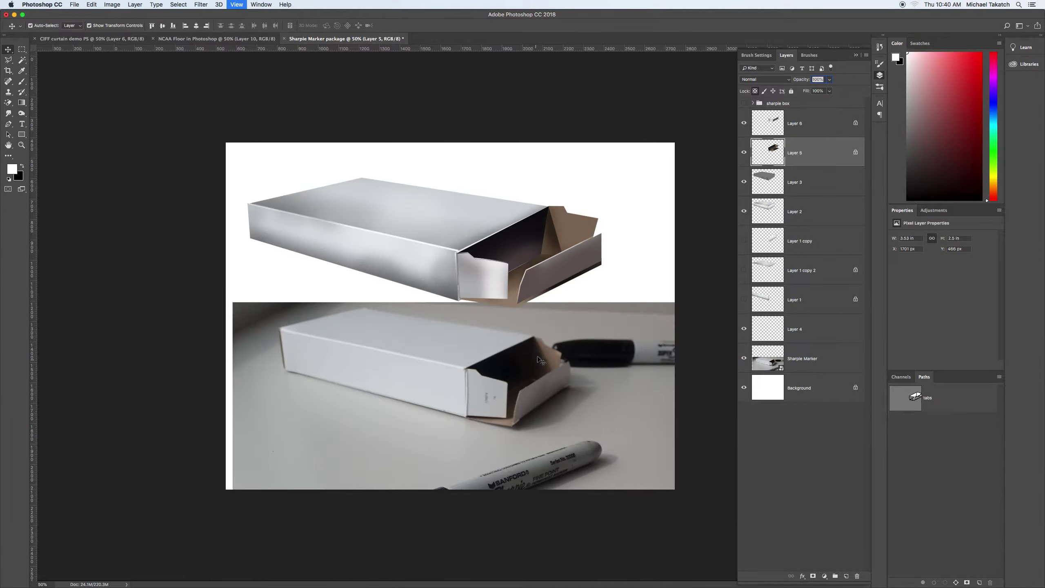
pyautogui.moveTo(744, 123); pyautogui.dragTo(744, 152)
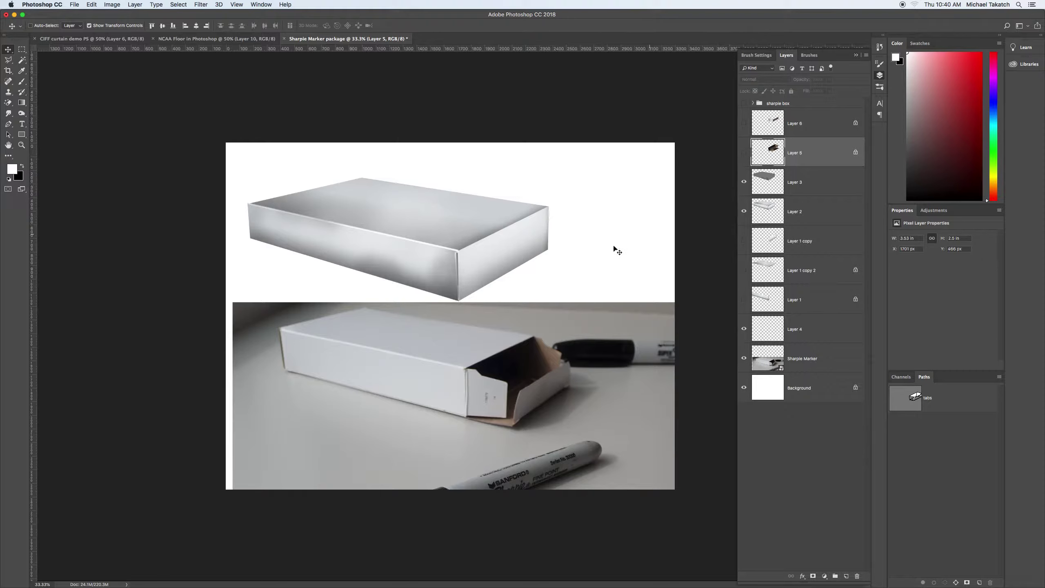
pyautogui.click(744, 358)
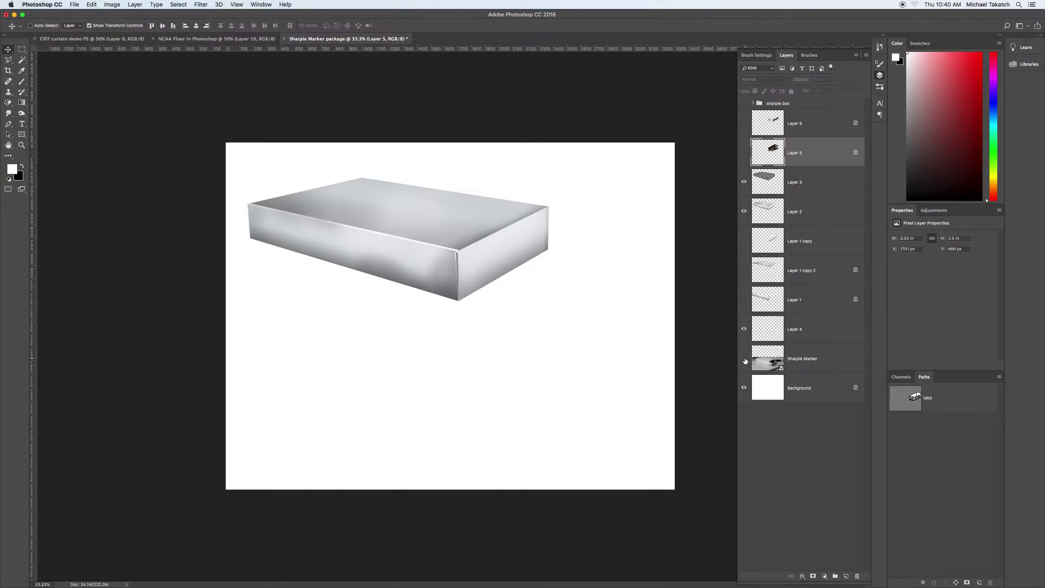
pyautogui.click(744, 209)
pyautogui.click(744, 209)
pyautogui.click(745, 183)
pyautogui.click(820, 184)
pyautogui.keyDown('shift'); pyautogui.click(825, 210); pyautogui.keyUp('shift')
pyautogui.moveTo(825, 210); pyautogui.dragTo(847, 576)
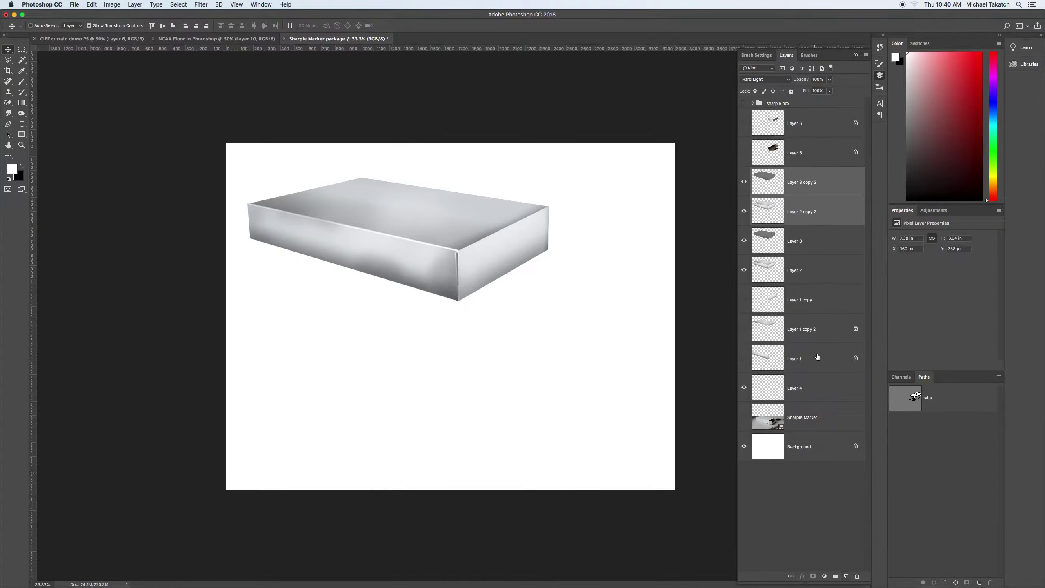
# Group Layers 6 and 5 with the duplicates into a new group named 'Sharpie box open'
pyautogui.keyDown('shift'); pyautogui.click(822, 129); pyautogui.keyUp('shift')
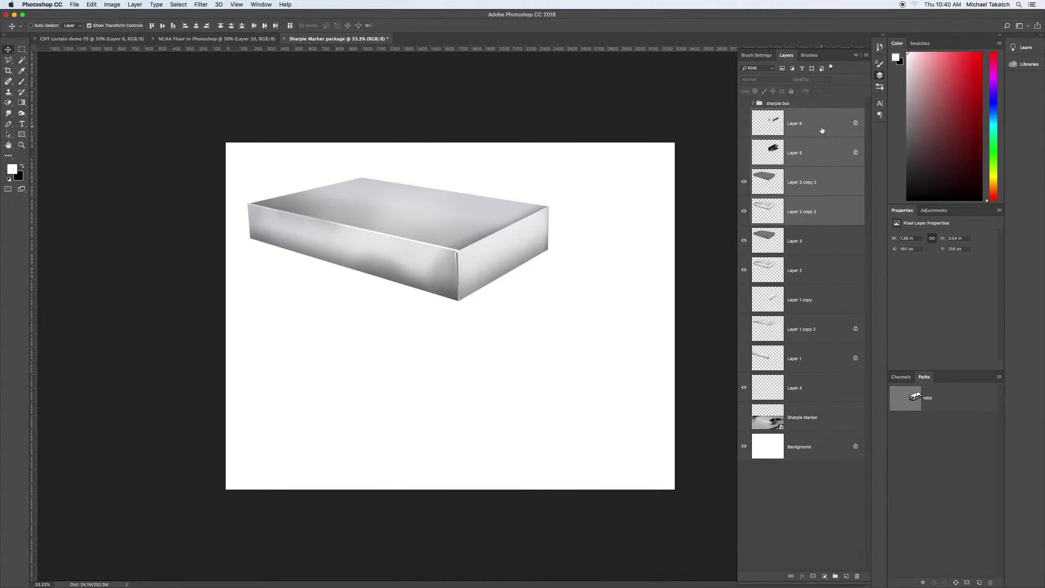
pyautogui.click(866, 56)
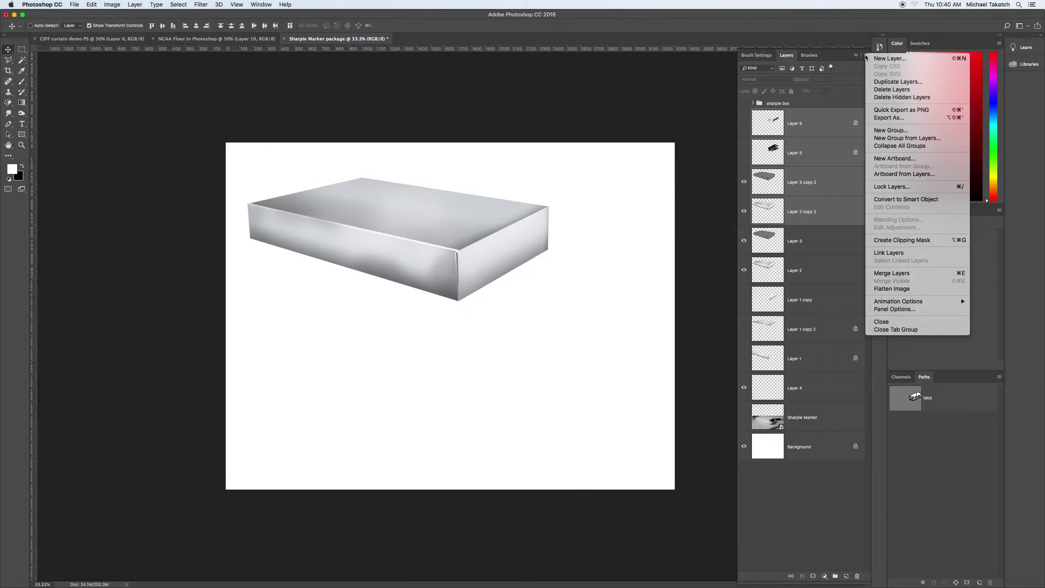
pyautogui.click(895, 140)
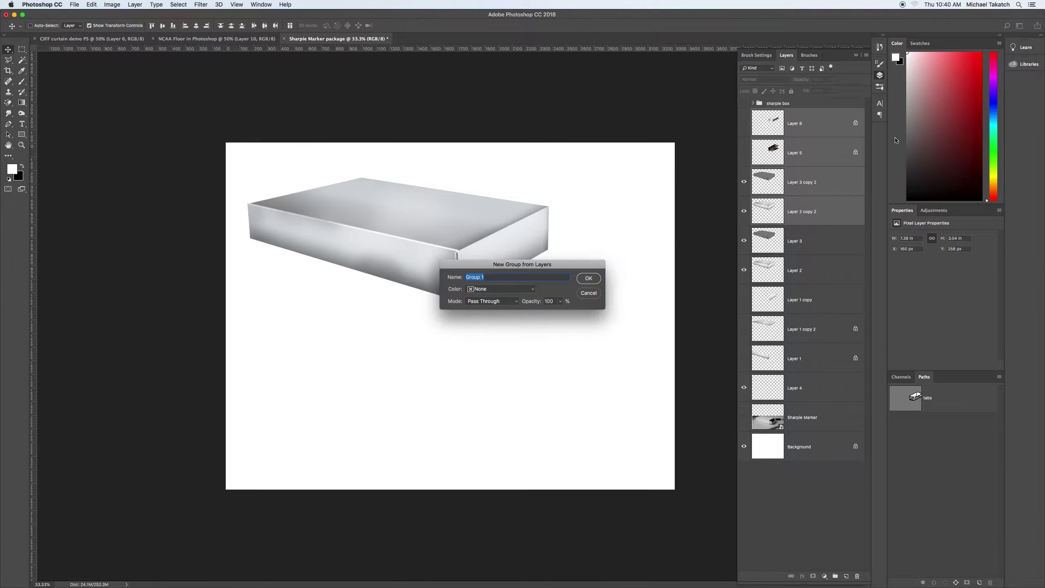
pyautogui.write('Sharpie box open')
pyautogui.press('Return')
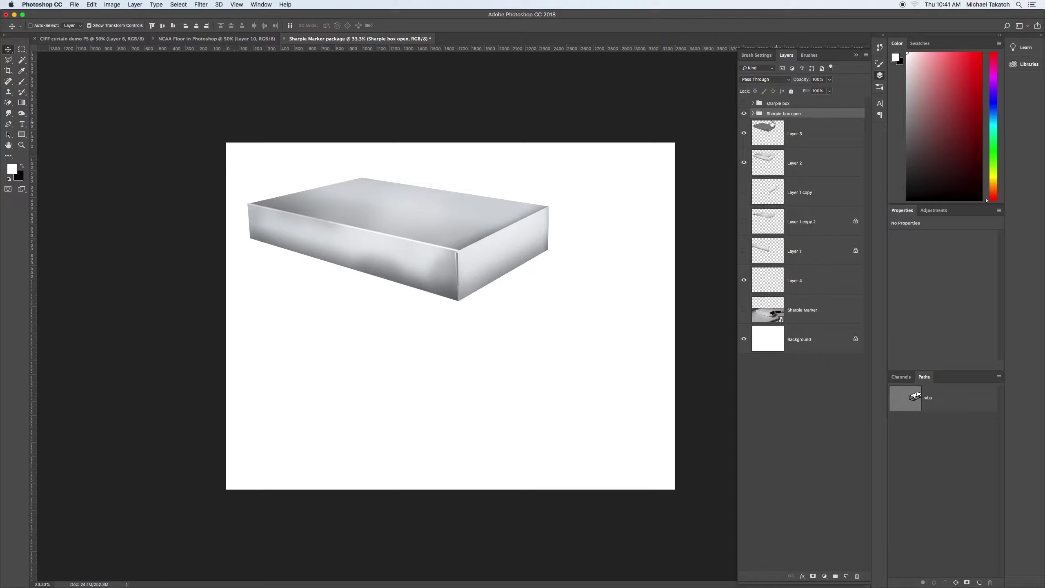
# Check the group's layer visibility, then collapse and hide the 'Sharpie box open' group
pyautogui.click(744, 102)
pyautogui.click(744, 103)
pyautogui.click(744, 113)
pyautogui.click(753, 114)
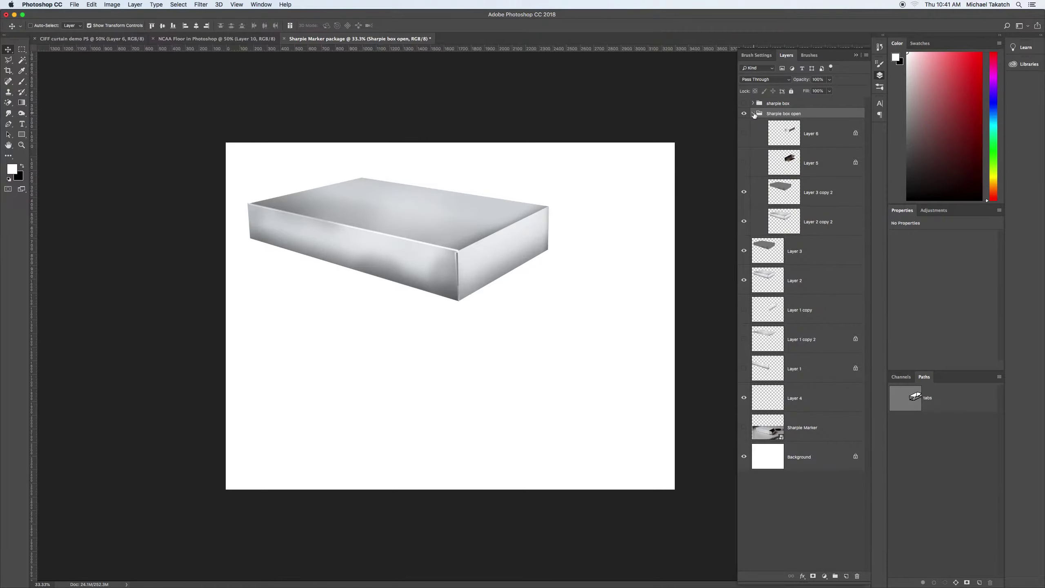
pyautogui.click(744, 133)
pyautogui.click(743, 162)
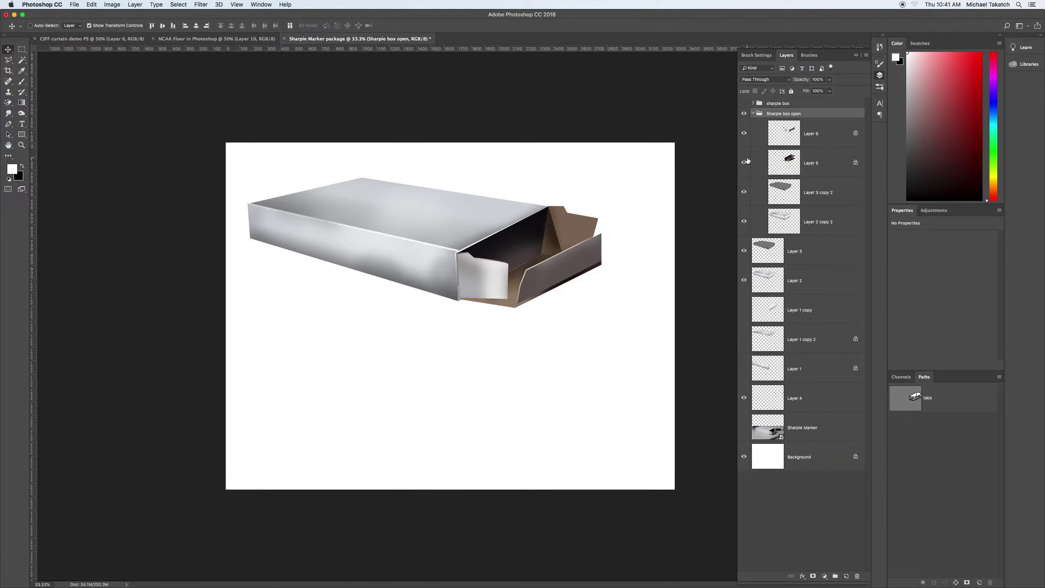
pyautogui.click(752, 113)
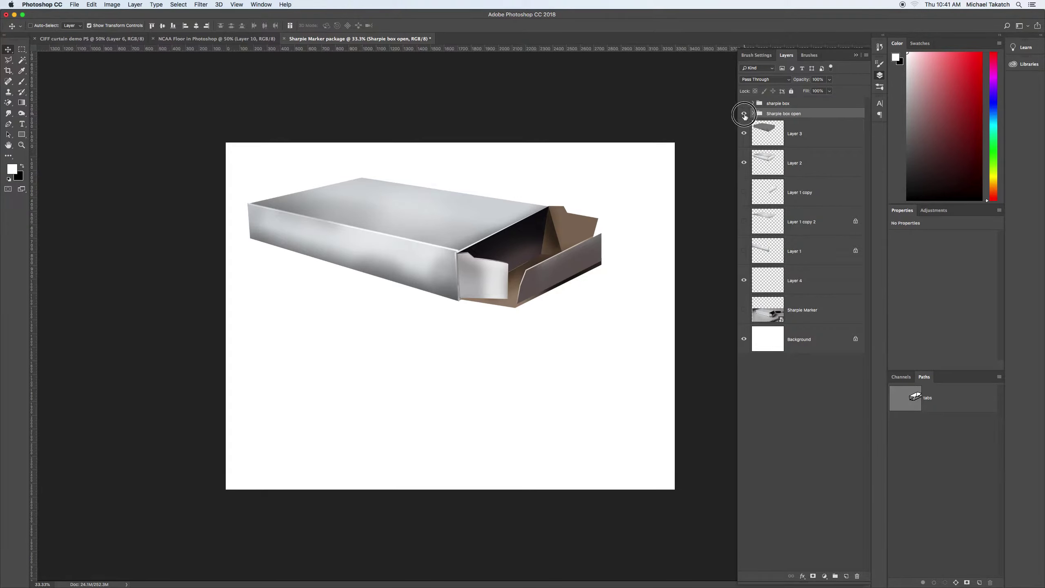
pyautogui.click(744, 113)
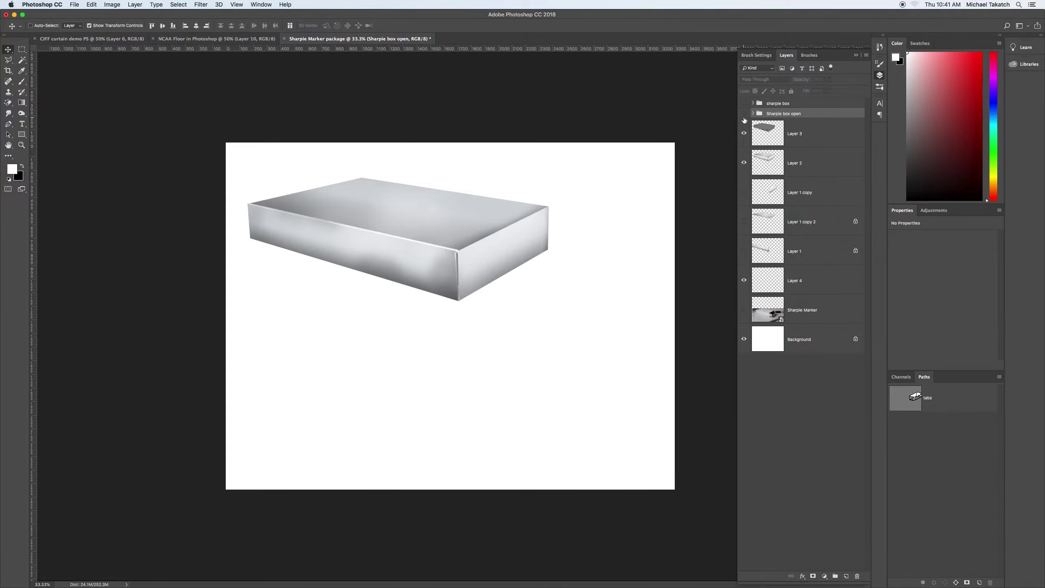
pyautogui.click(812, 159)
pyautogui.click(817, 135)
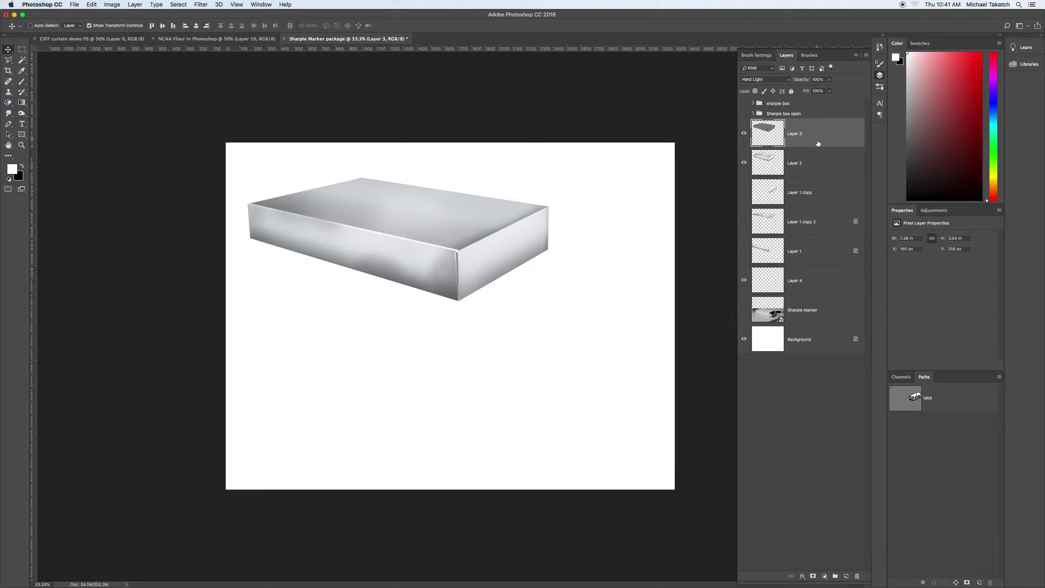
# Move Layers 3 and 2 down-right, duplicate them, and group the copies as 'reflection'
pyautogui.keyDown('shift'); pyautogui.click(818, 157); pyautogui.keyUp('shift')
pyautogui.moveTo(500, 226); pyautogui.dragTo(546, 266)
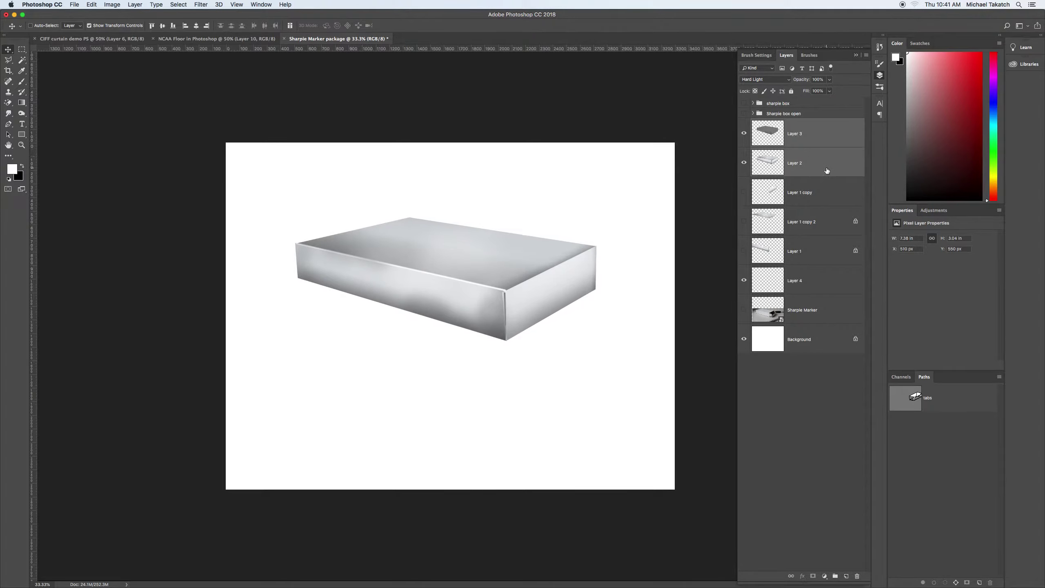
pyautogui.moveTo(827, 170); pyautogui.dragTo(847, 576)
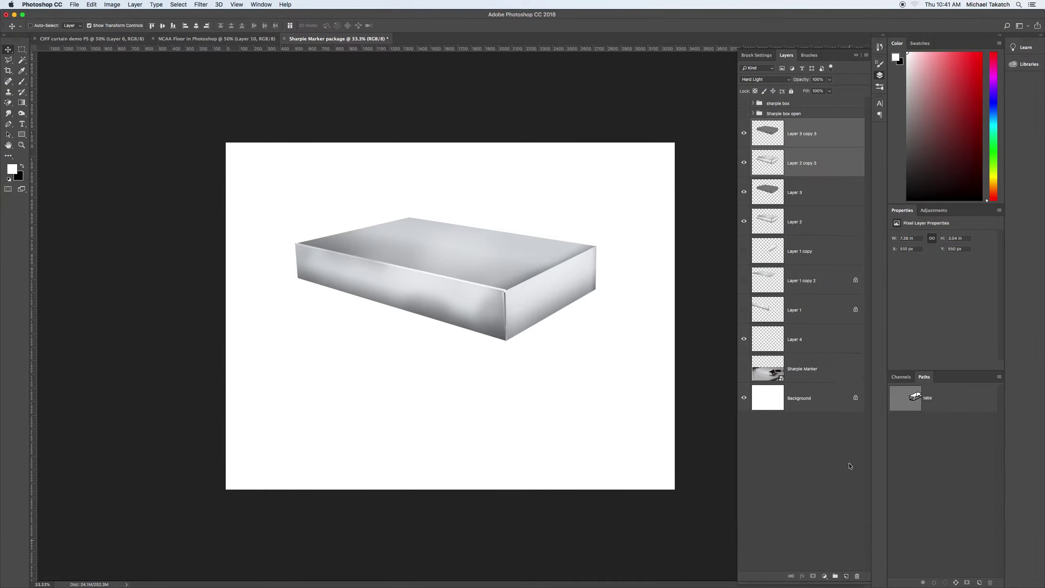
pyautogui.click(866, 55)
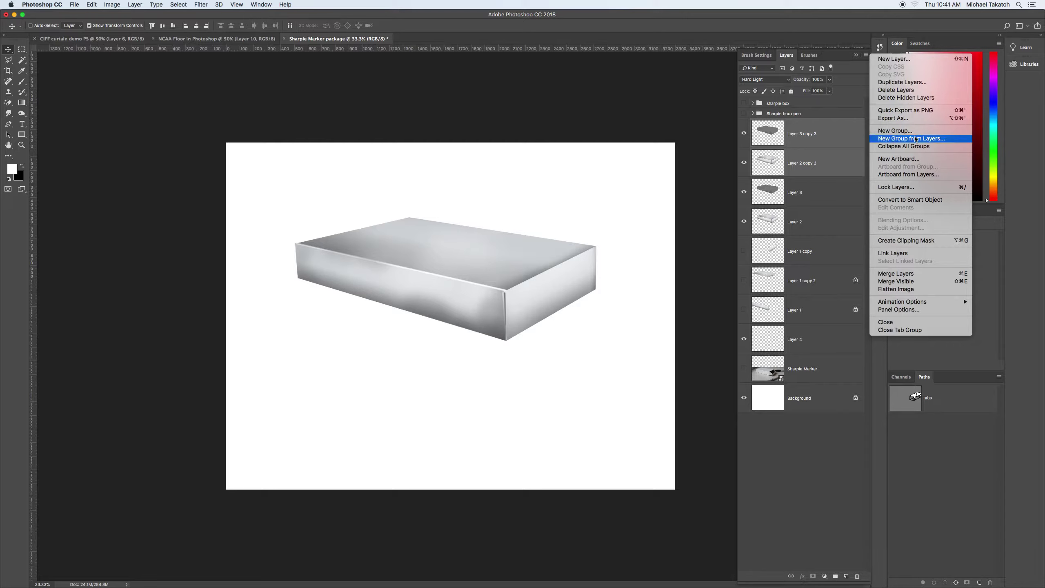
pyautogui.click(916, 139)
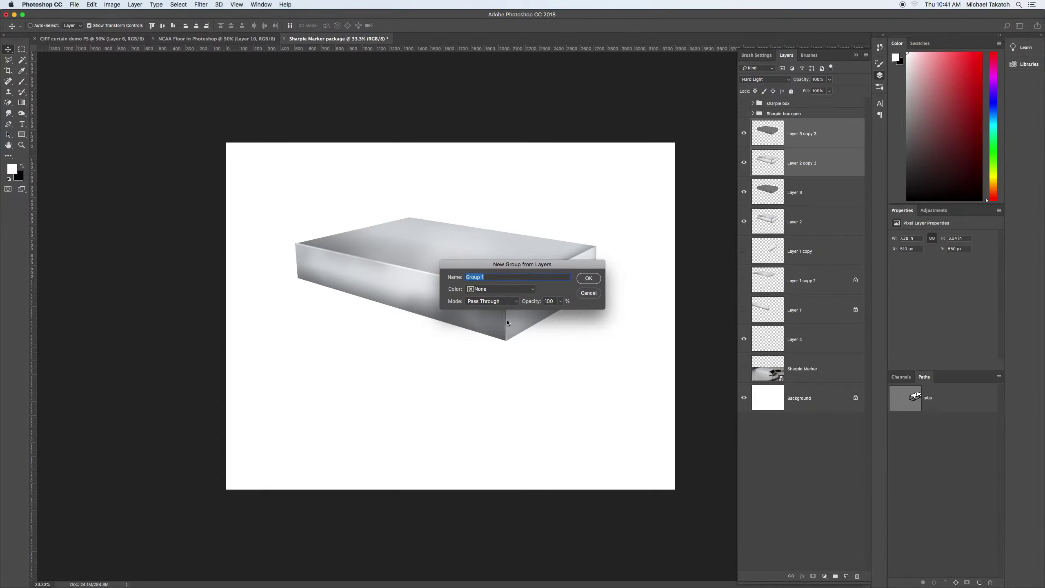
pyautogui.write('reflection')
pyautogui.press('Return')
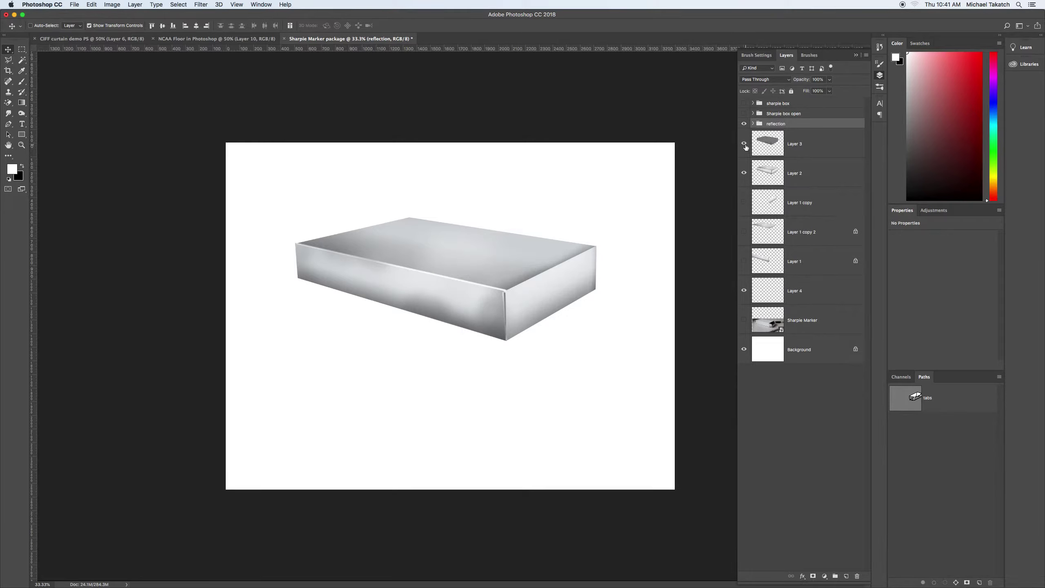
# Merge Layer 3 copy 3 and Layer 2 copy 3 into a single layer
pyautogui.click(753, 124)
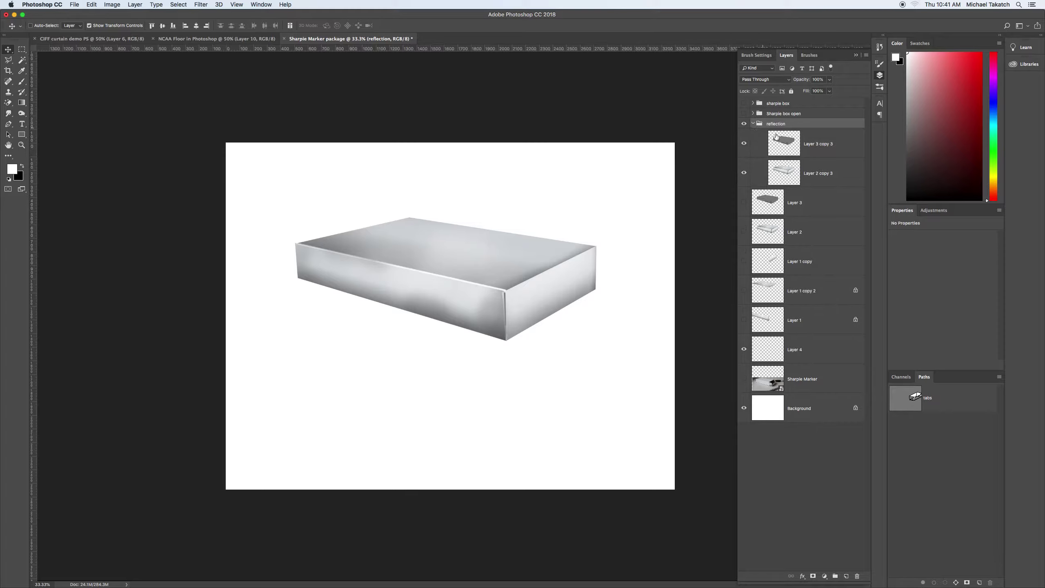
pyautogui.click(842, 152)
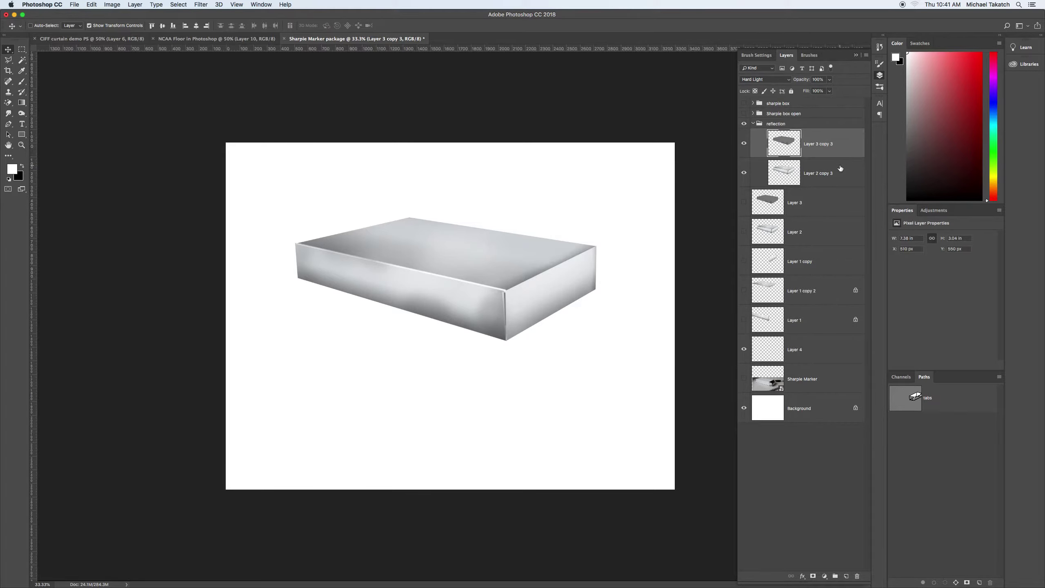
pyautogui.keyDown('shift'); pyautogui.click(841, 168); pyautogui.keyUp('shift')
pyautogui.press('super+e')
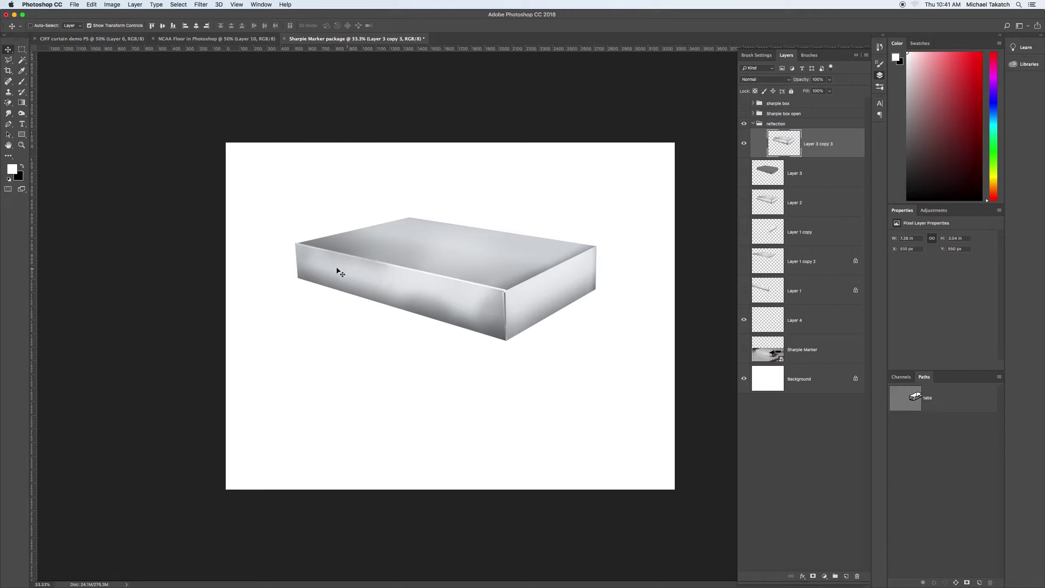
# Trace the box's front face with the Polygonal Lasso and copy it to a new layer
pyautogui.click(8, 61)
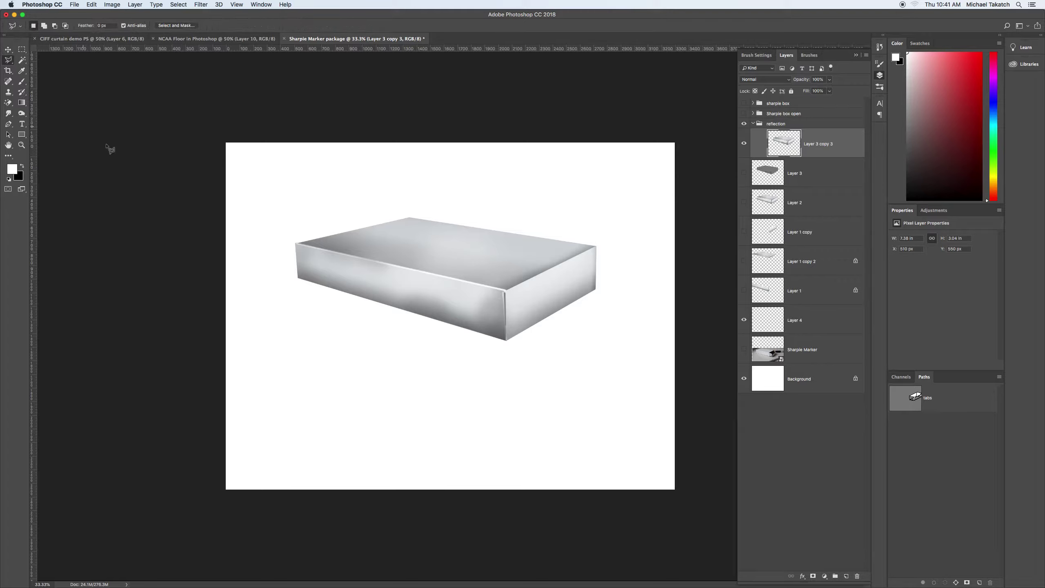
pyautogui.click(293, 243)
pyautogui.click(506, 291)
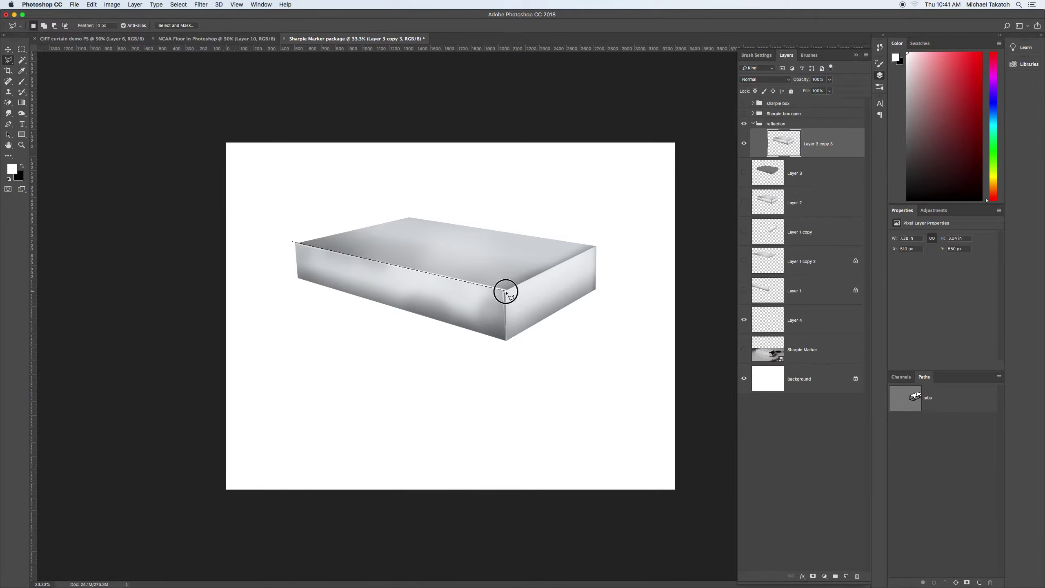
pyautogui.click(505, 342)
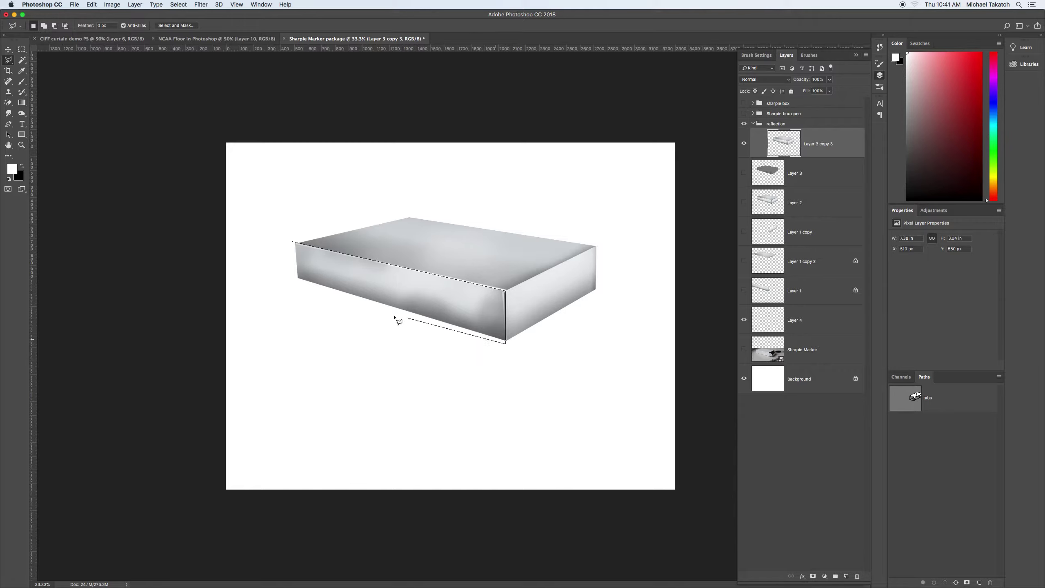
pyautogui.doubleClick(286, 279)
pyautogui.click(112, 5)
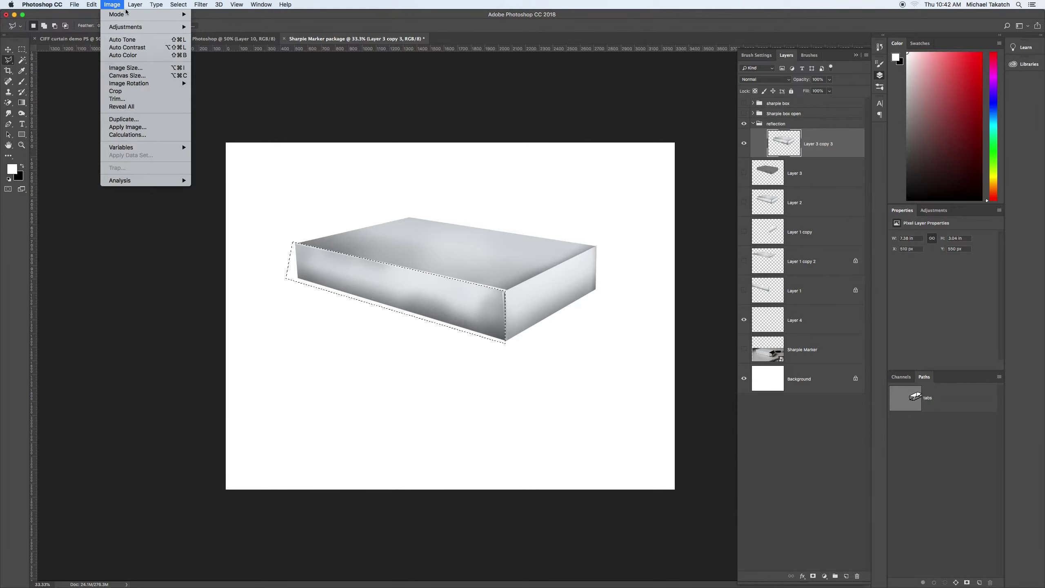
pyautogui.moveTo(135, 5)
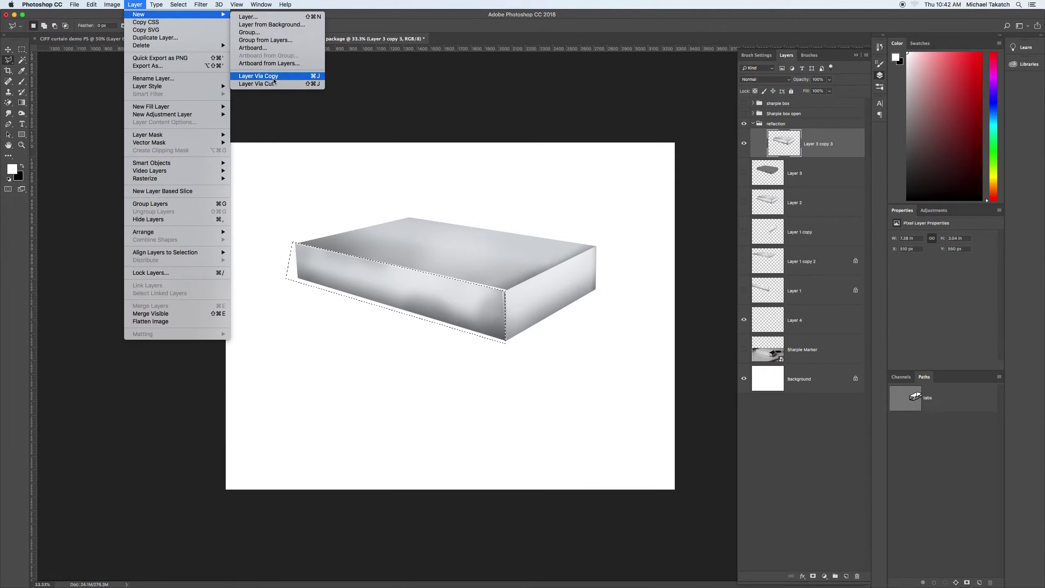
pyautogui.click(275, 76)
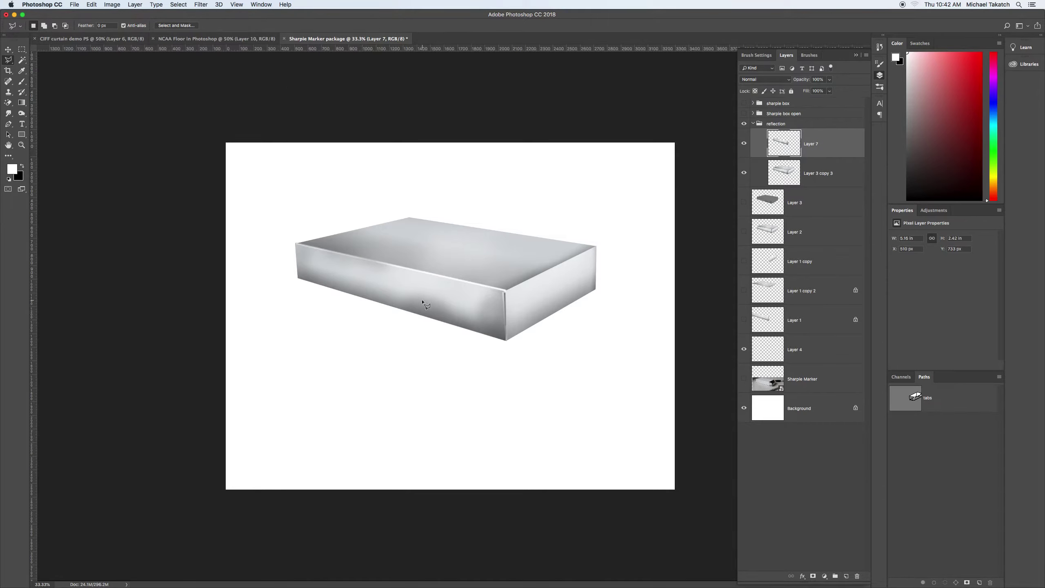
# Move the front-face copy below the box, flip it horizontally, and skew it to meet the bottom edge
pyautogui.press('v')
pyautogui.moveTo(417, 292); pyautogui.dragTo(418, 339)
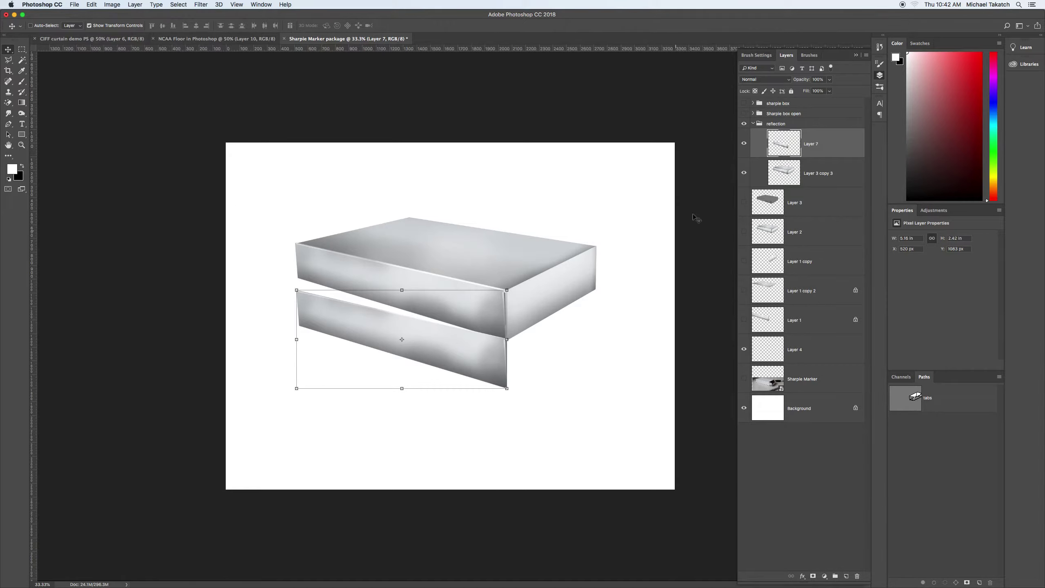
pyautogui.keyDown('super'); pyautogui.click(778, 147); pyautogui.keyUp('super')
pyautogui.click(93, 4)
pyautogui.moveTo(135, 186)
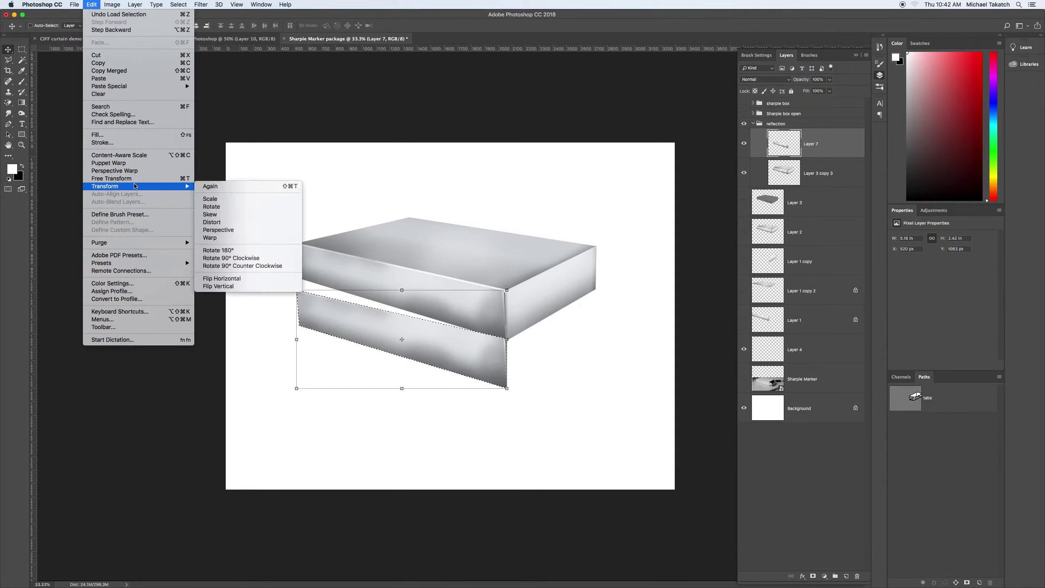
pyautogui.click(242, 280)
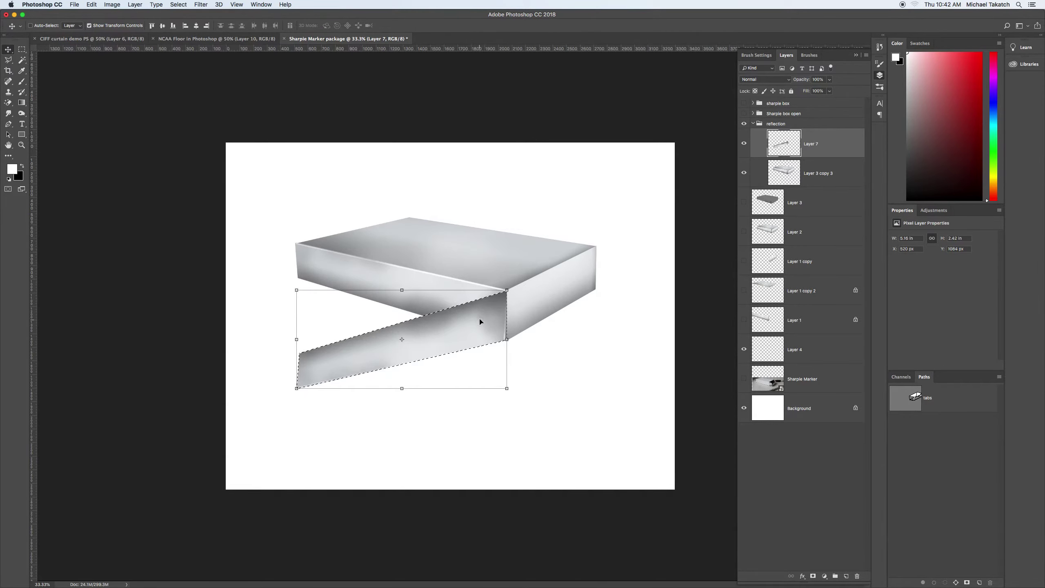
pyautogui.moveTo(483, 317); pyautogui.dragTo(485, 368)
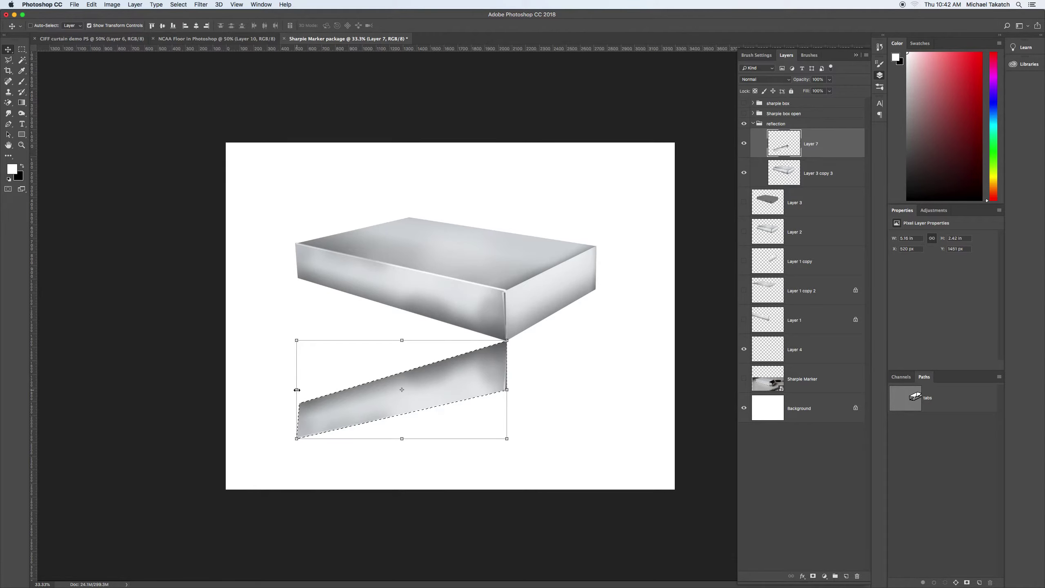
pyautogui.moveTo(296, 390); pyautogui.dragTo(297, 266)
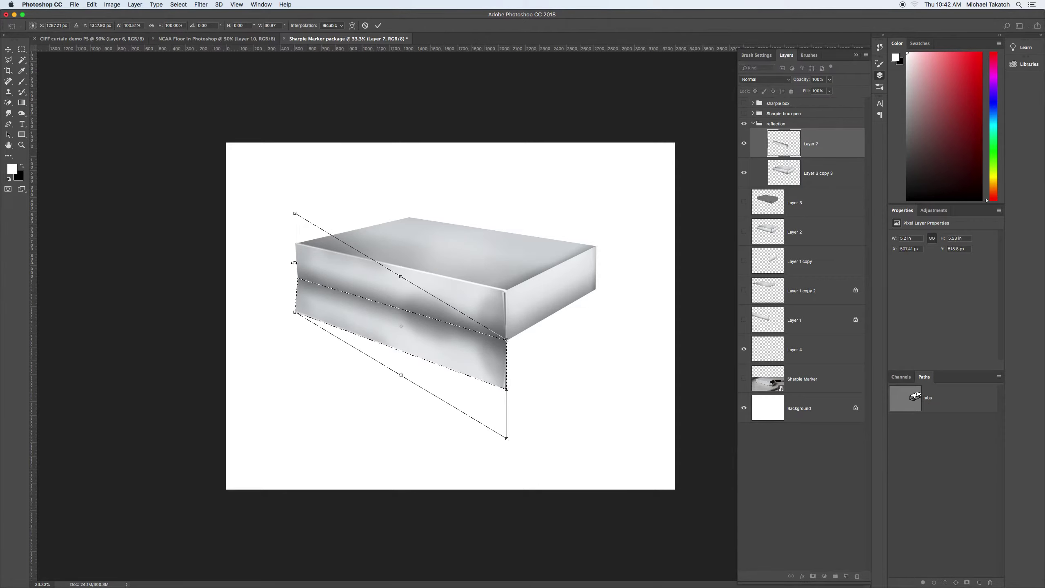
pyautogui.press('Return')
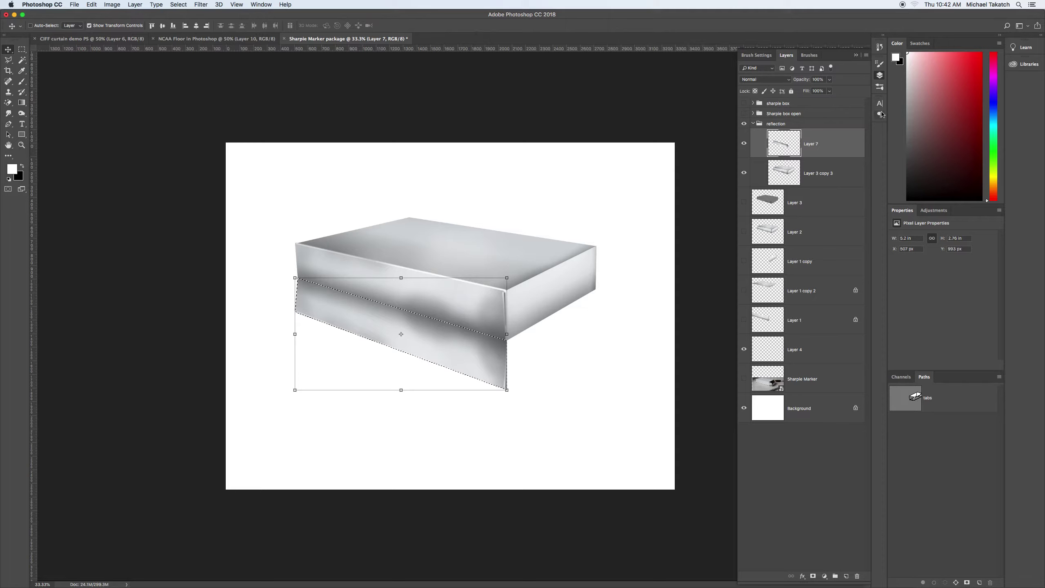
# Set Layer 7's opacity to 67%, deselect, and toggle the reflection to compare
pyautogui.click(829, 91)
pyautogui.click(818, 91)
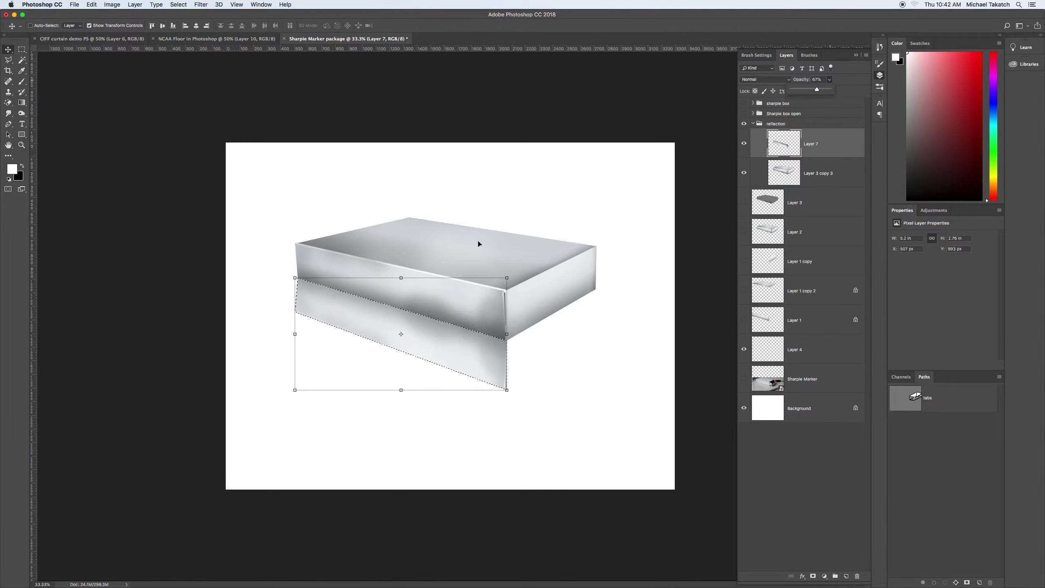
pyautogui.press('super+d')
pyautogui.click(744, 145)
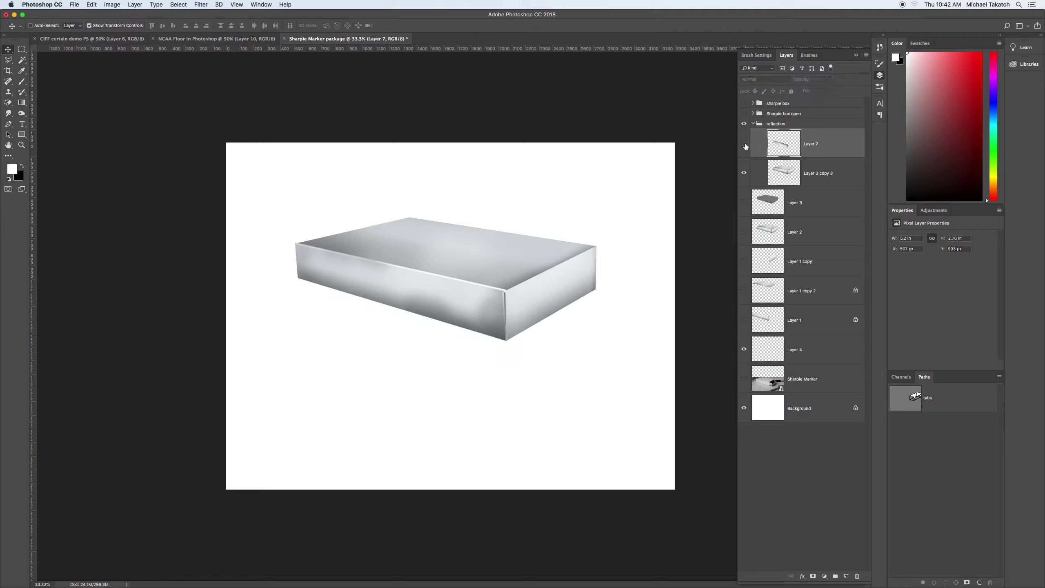
pyautogui.click(744, 145)
pyautogui.click(845, 173)
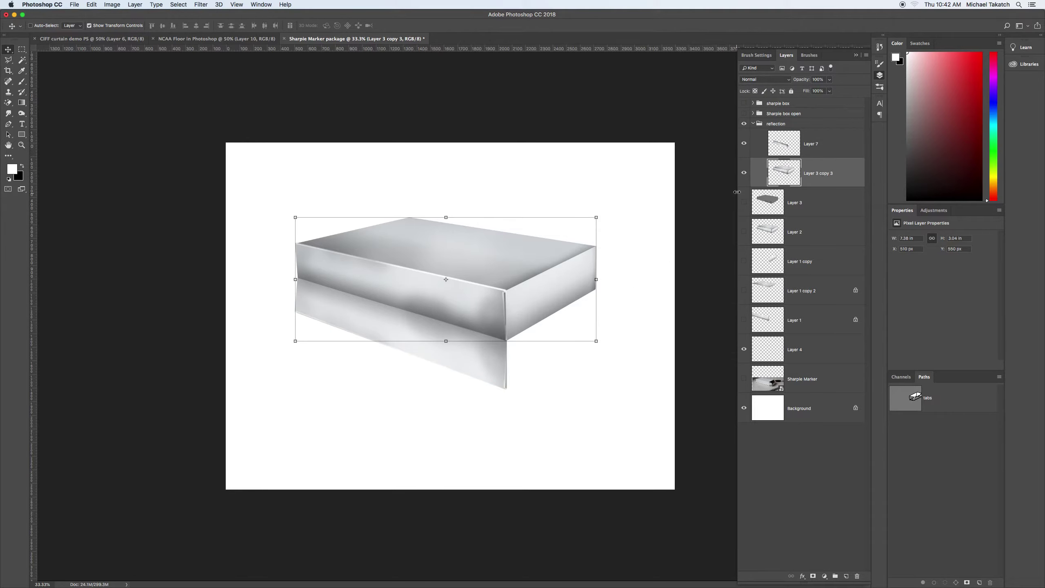
# Hide Layer 7, lasso the box's right end face, and copy it to a new layer
pyautogui.click(744, 145)
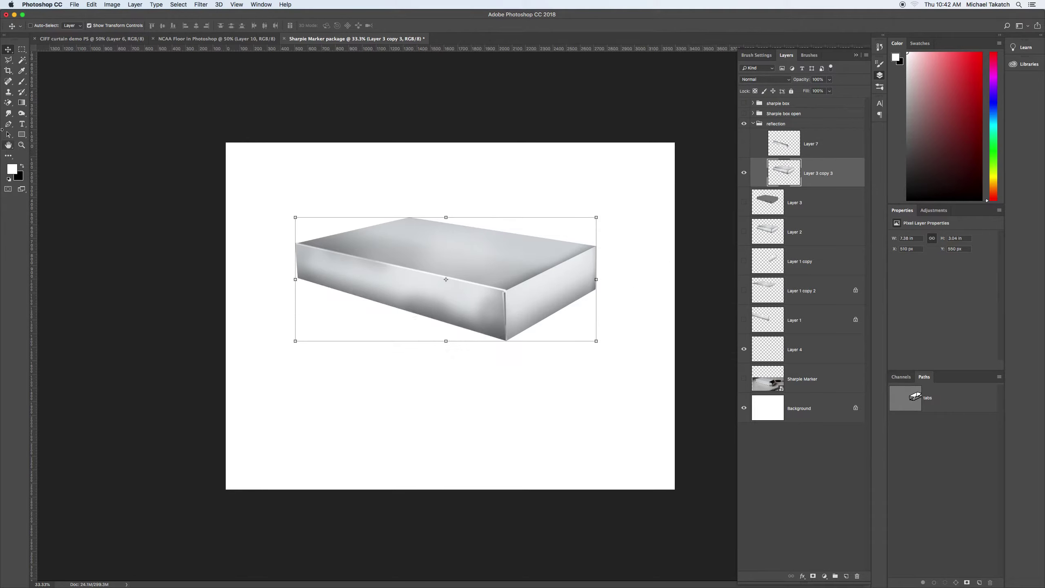
pyautogui.click(12, 61)
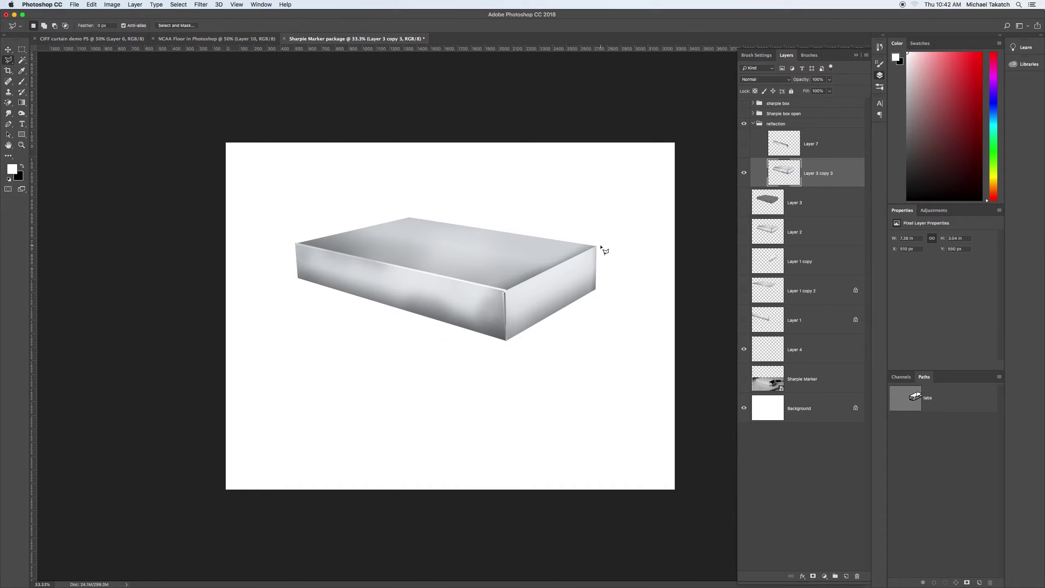
pyautogui.click(506, 292)
pyautogui.click(507, 361)
pyautogui.press('Escape')
pyautogui.doubleClick(628, 272)
pyautogui.click(140, 8)
pyautogui.moveTo(172, 18)
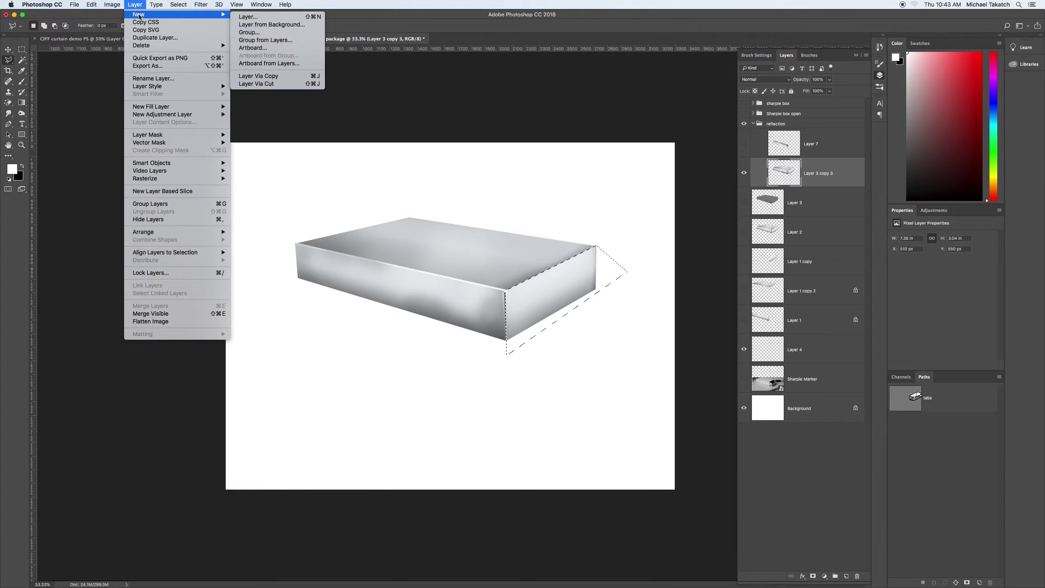
pyautogui.click(271, 77)
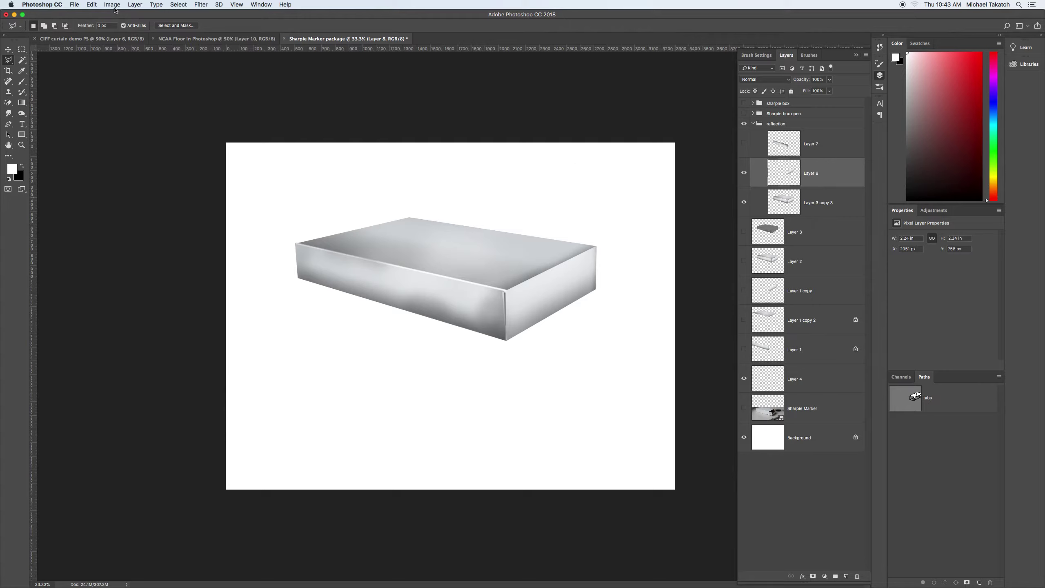
# Flip the end-face copy vertically, move it below the box, skew it, then show Layer 7 again
pyautogui.click(8, 50)
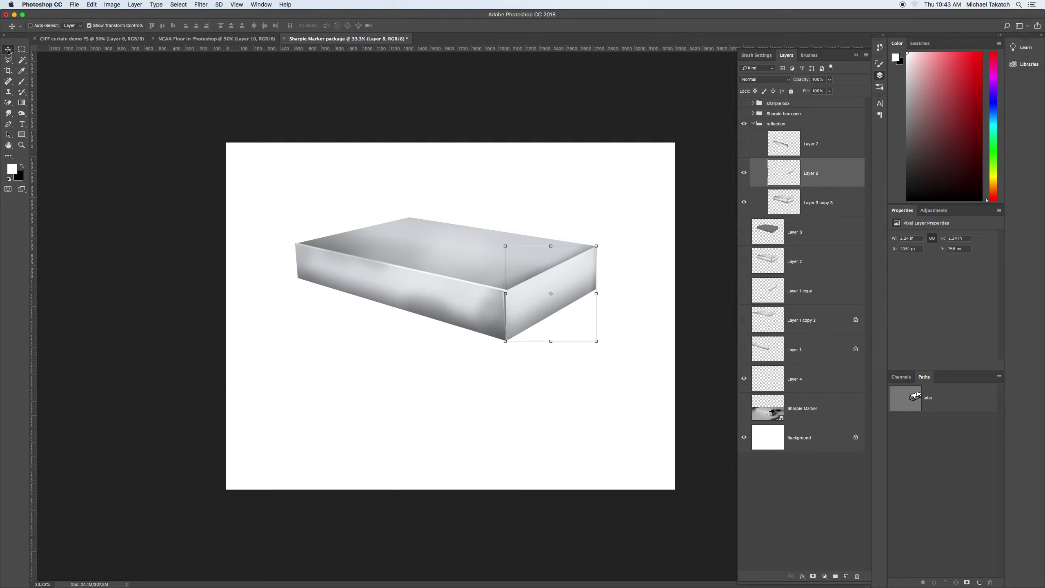
pyautogui.click(92, 5)
pyautogui.moveTo(121, 187)
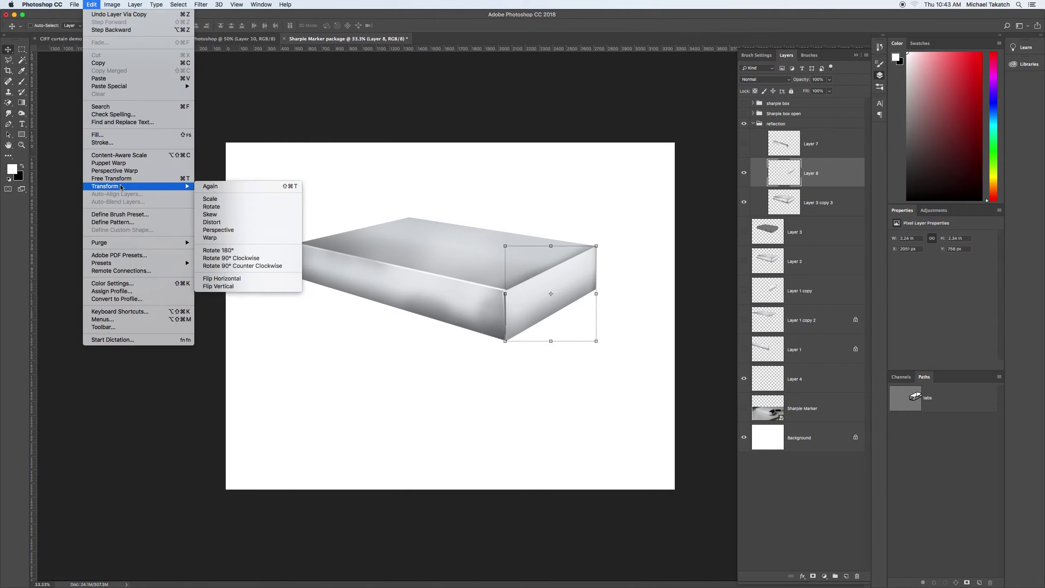
pyautogui.click(236, 287)
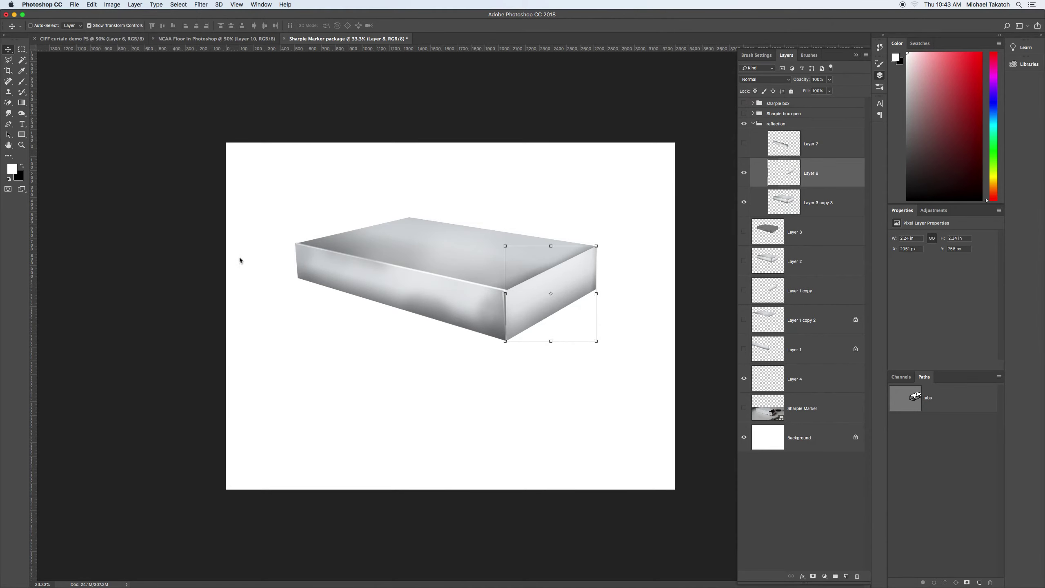
pyautogui.moveTo(530, 279); pyautogui.dragTo(544, 363)
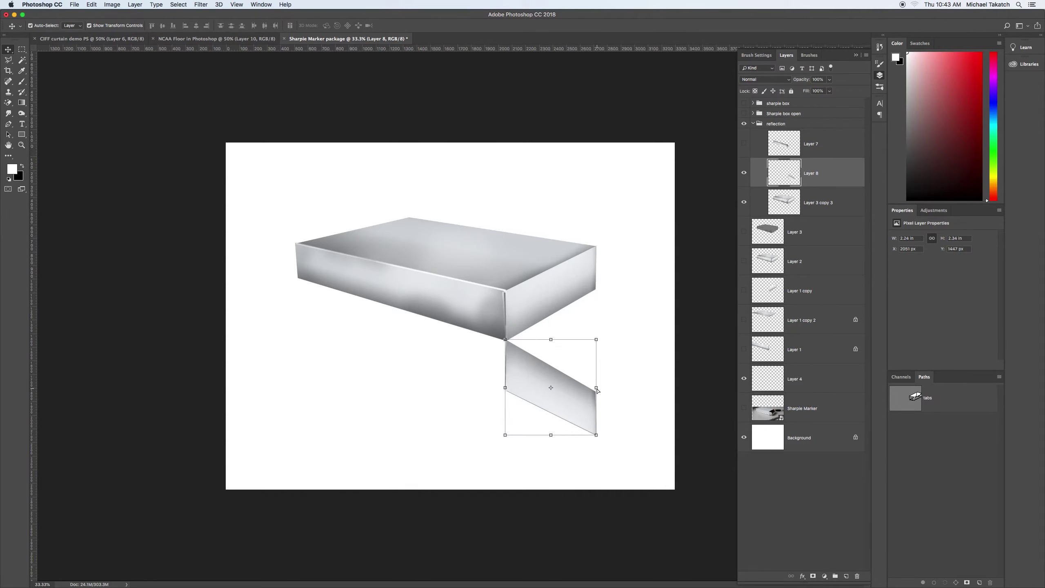
pyautogui.moveTo(597, 390); pyautogui.dragTo(596, 287)
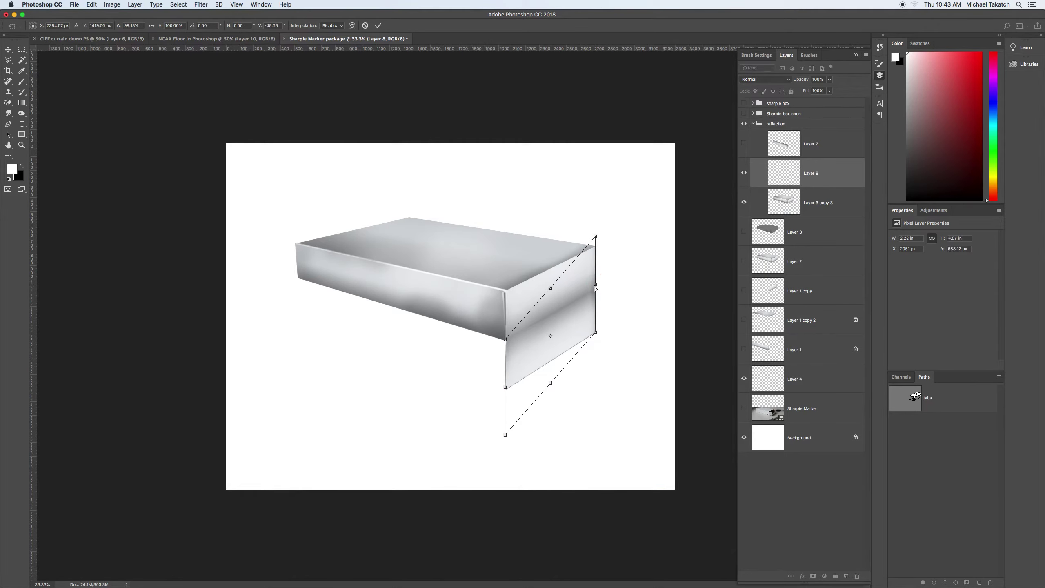
pyautogui.click(379, 25)
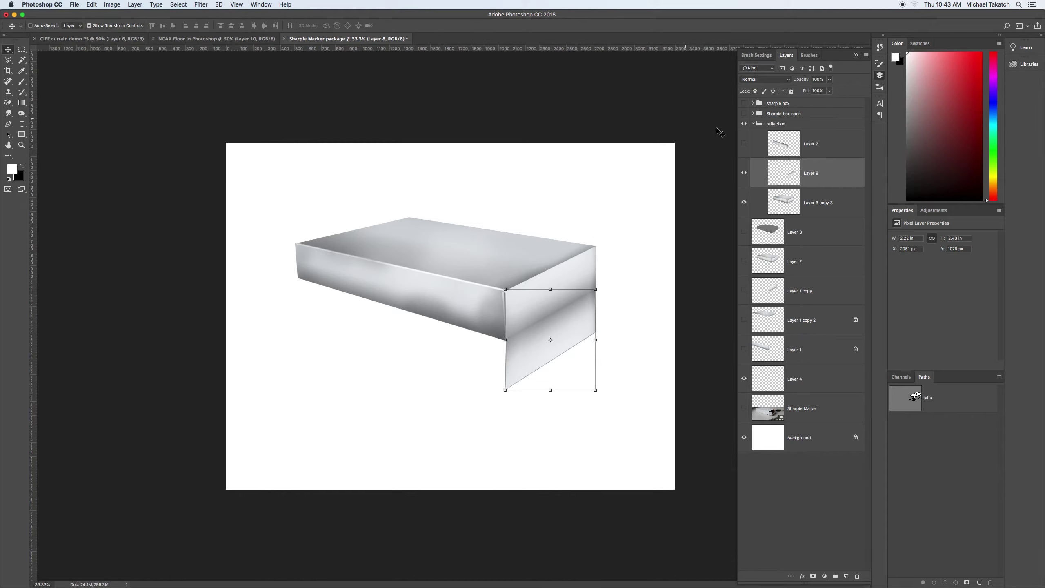
pyautogui.click(744, 144)
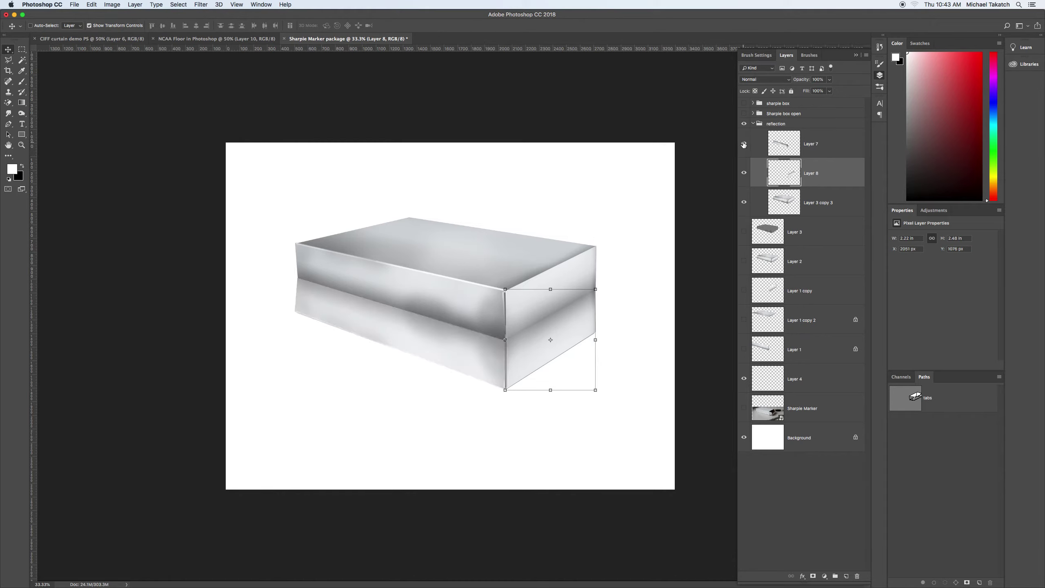
pyautogui.click(834, 150)
# Merge Layer 8 into Layer 7 and set the combined reflection's opacity to about 73%
pyautogui.click(830, 80)
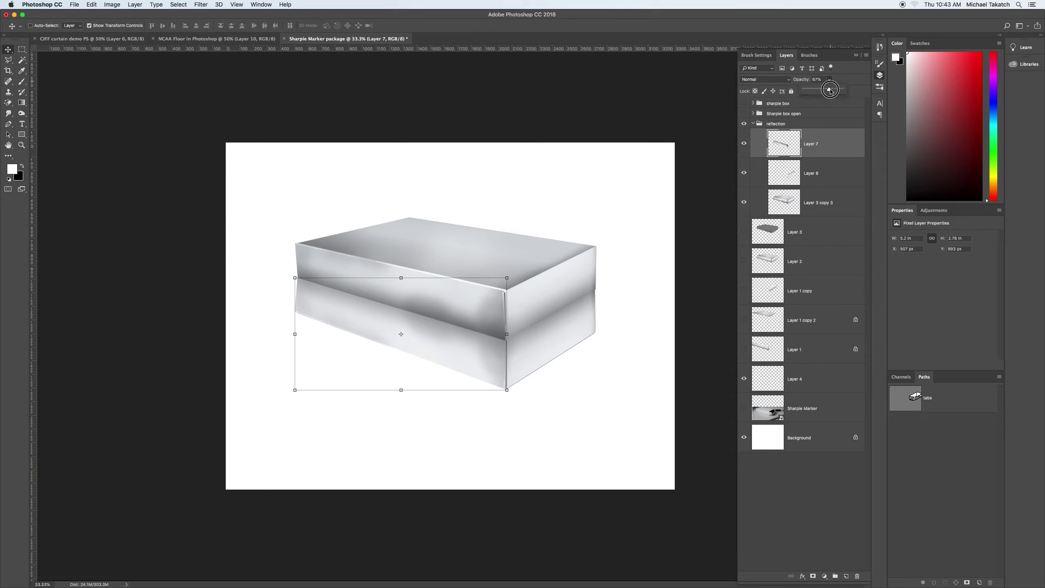
pyautogui.moveTo(829, 90); pyautogui.dragTo(842, 89)
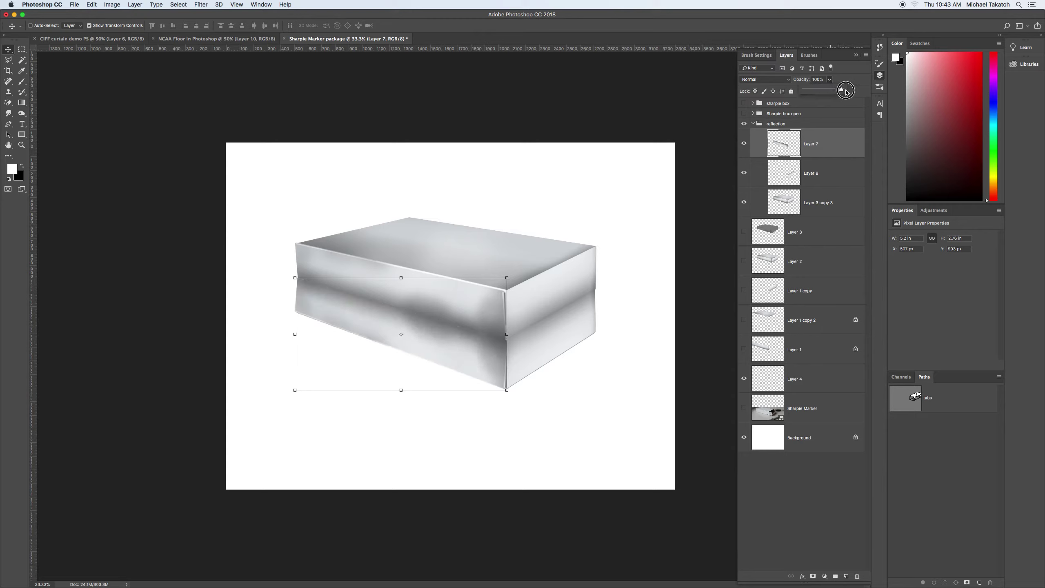
pyautogui.keyDown('shift'); pyautogui.click(832, 171); pyautogui.keyUp('shift')
pyautogui.press('super+e')
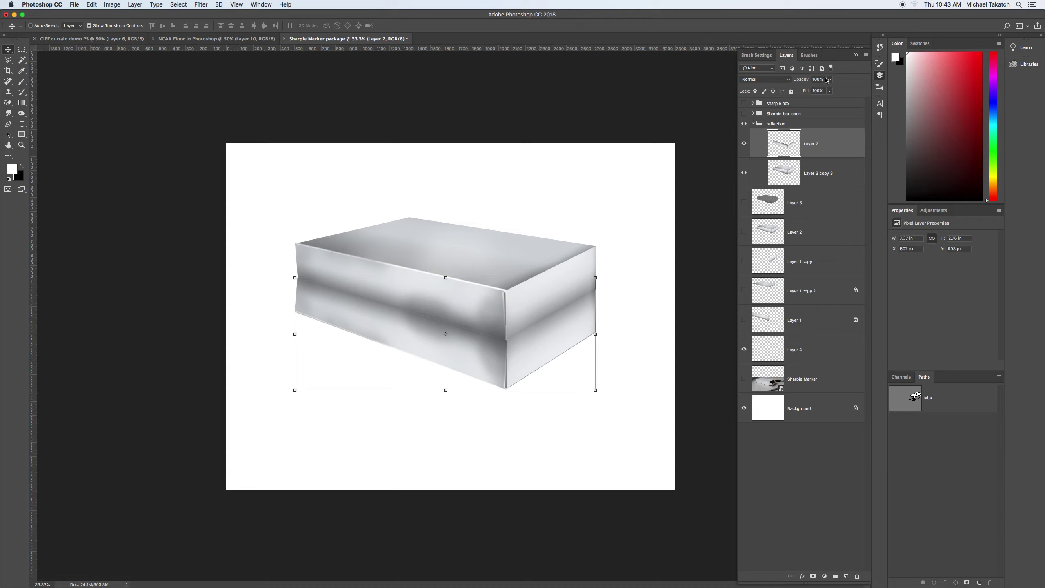
pyautogui.click(830, 80)
pyautogui.click(822, 91)
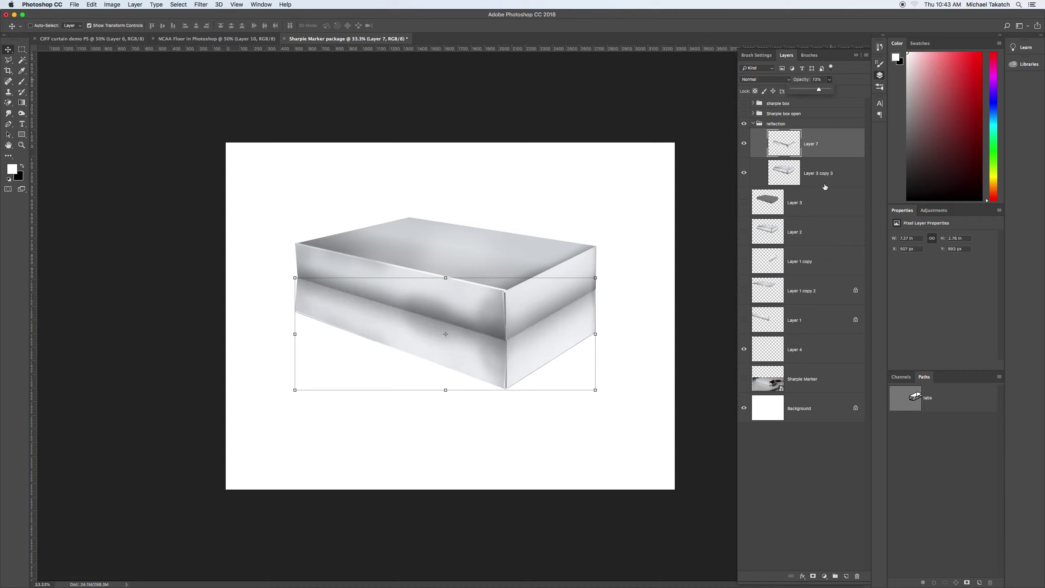
# Add a layer mask to Layer 7 and choose the Foreground to Transparent gradient
pyautogui.click(813, 576)
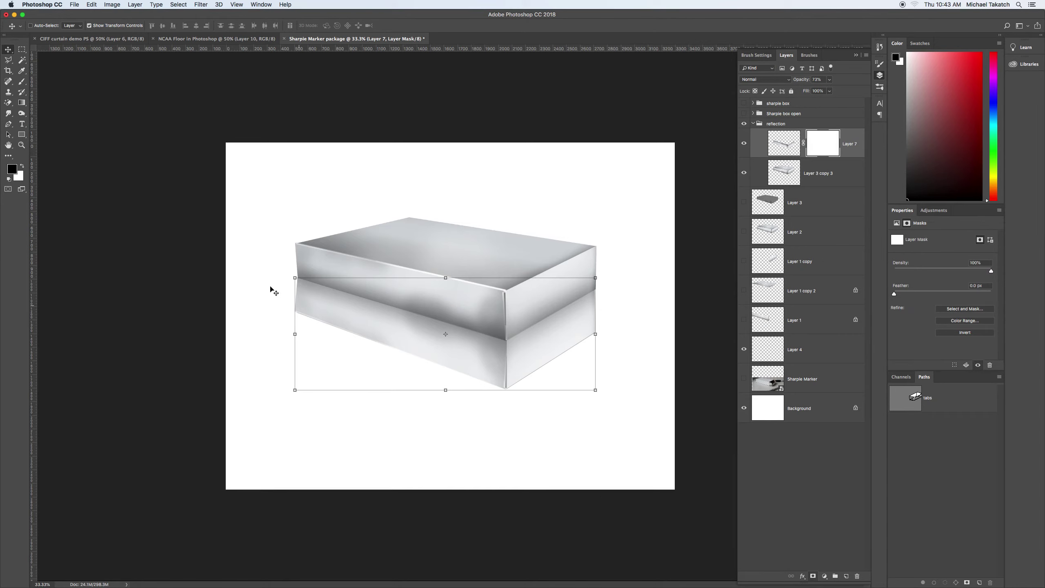
pyautogui.click(21, 102)
pyautogui.click(48, 26)
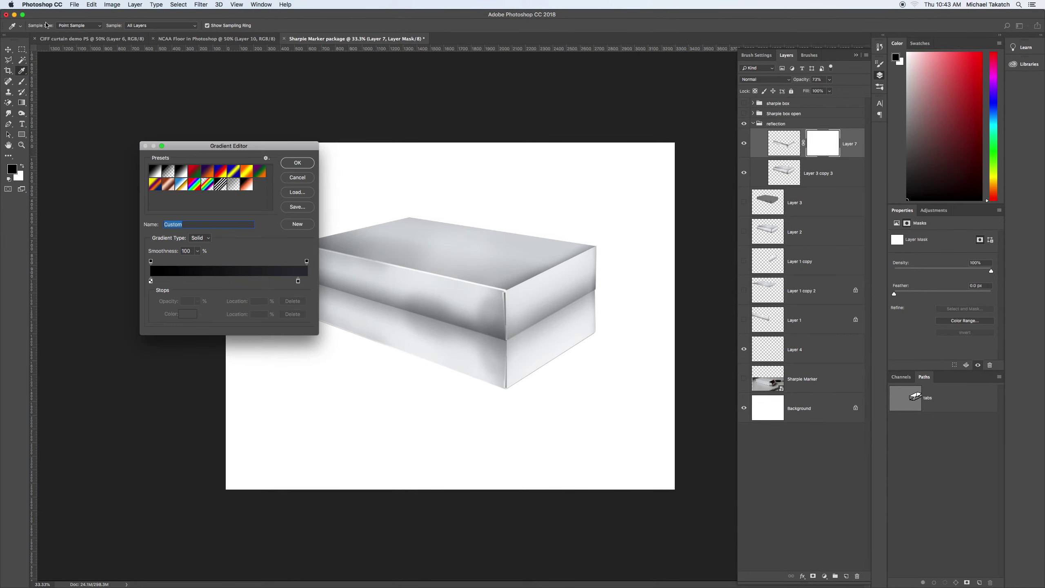
pyautogui.click(168, 171)
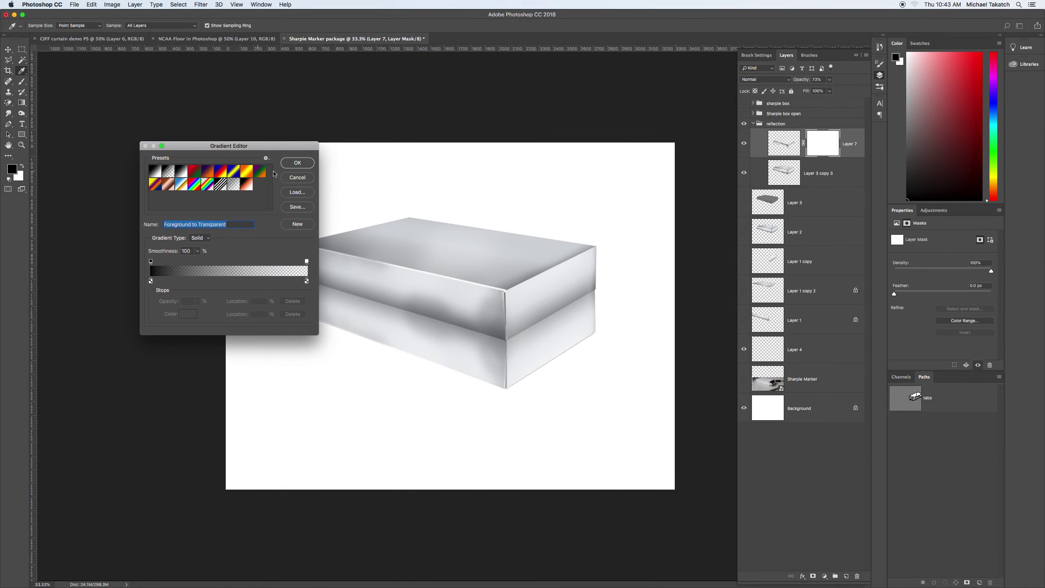
pyautogui.click(297, 164)
# Drag 33%-opacity gradients upward on the mask so the reflection fades toward its bottom
pyautogui.moveTo(400, 397); pyautogui.dragTo(416, 309)
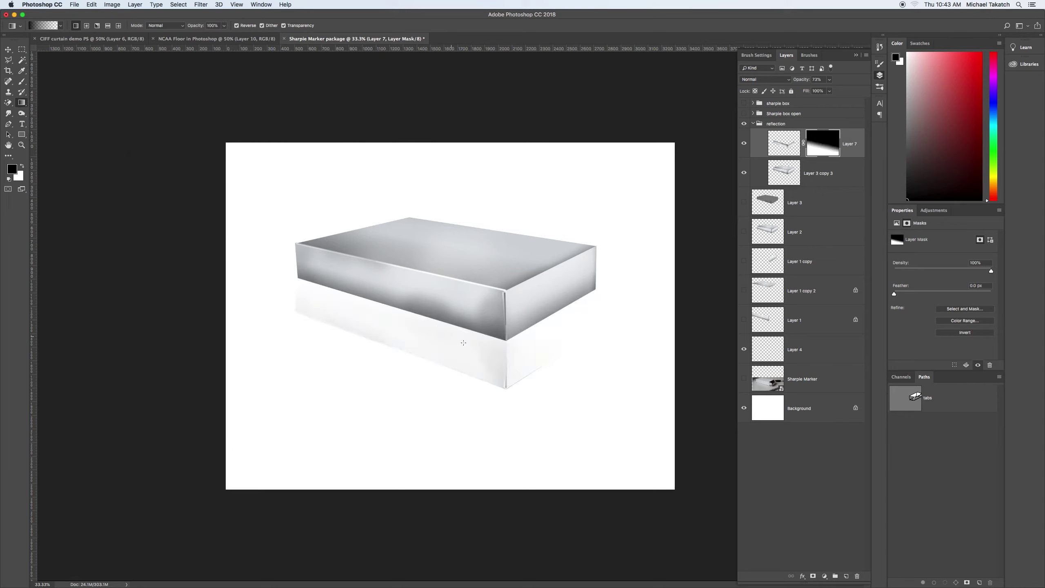
pyautogui.press('super+z')
pyautogui.moveTo(430, 416); pyautogui.dragTo(445, 362)
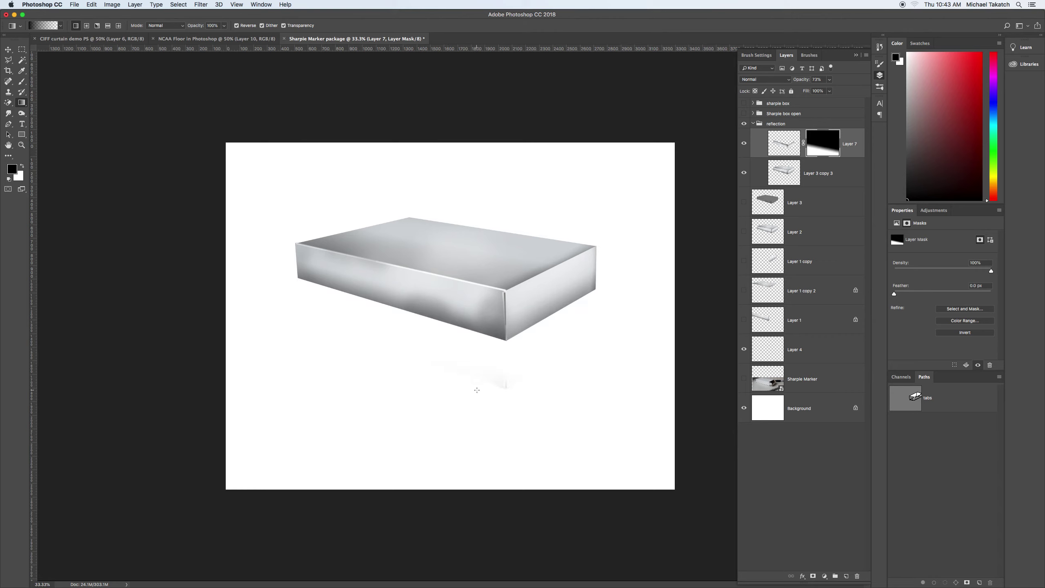
pyautogui.press('super+z')
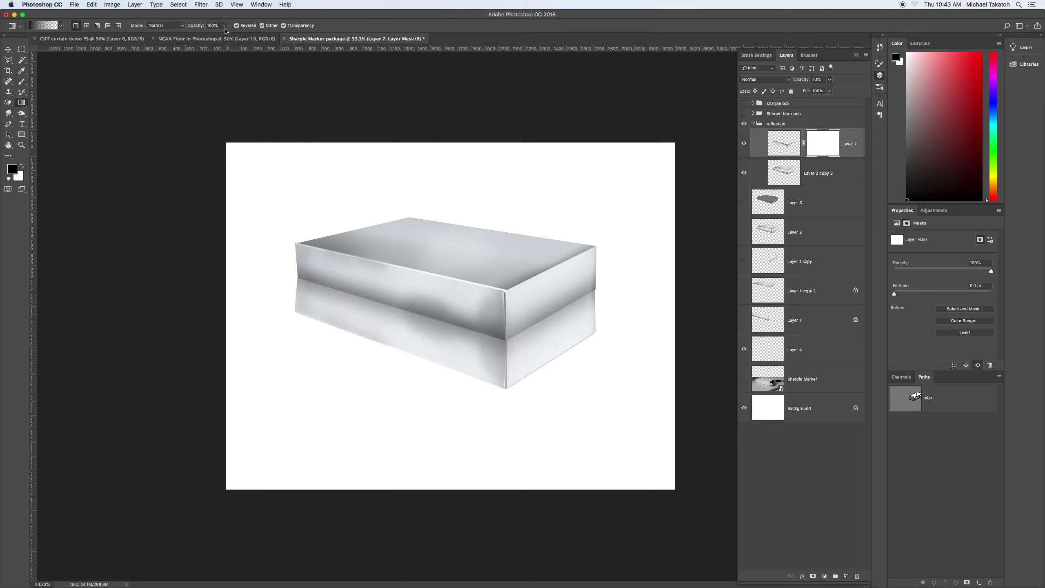
pyautogui.click(224, 26)
pyautogui.moveTo(226, 35); pyautogui.dragTo(199, 36)
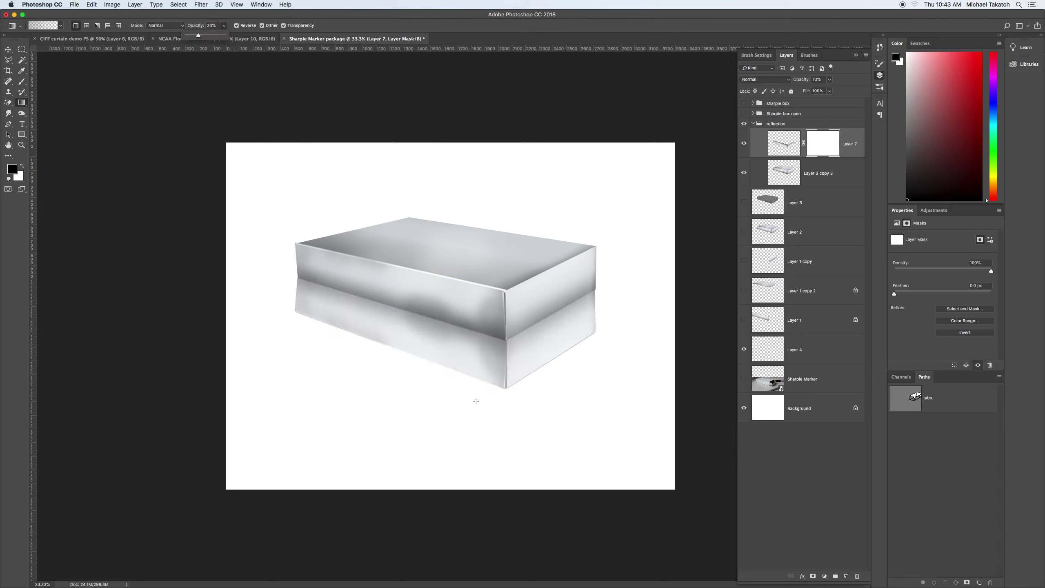
pyautogui.moveTo(491, 420); pyautogui.dragTo(492, 360)
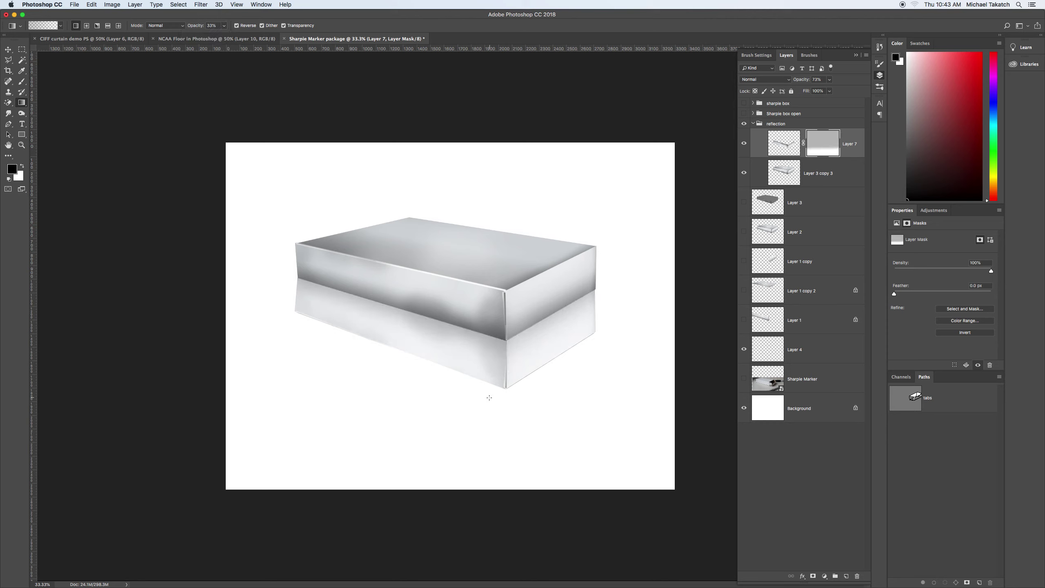
pyautogui.moveTo(490, 398); pyautogui.dragTo(490, 361)
pyautogui.moveTo(437, 414); pyautogui.dragTo(452, 358)
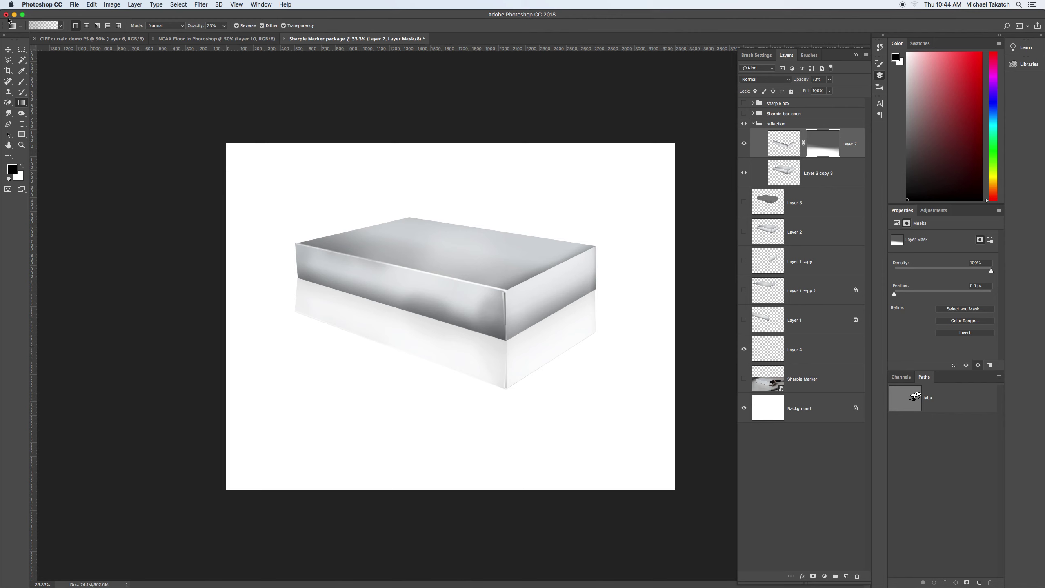
pyautogui.click(8, 49)
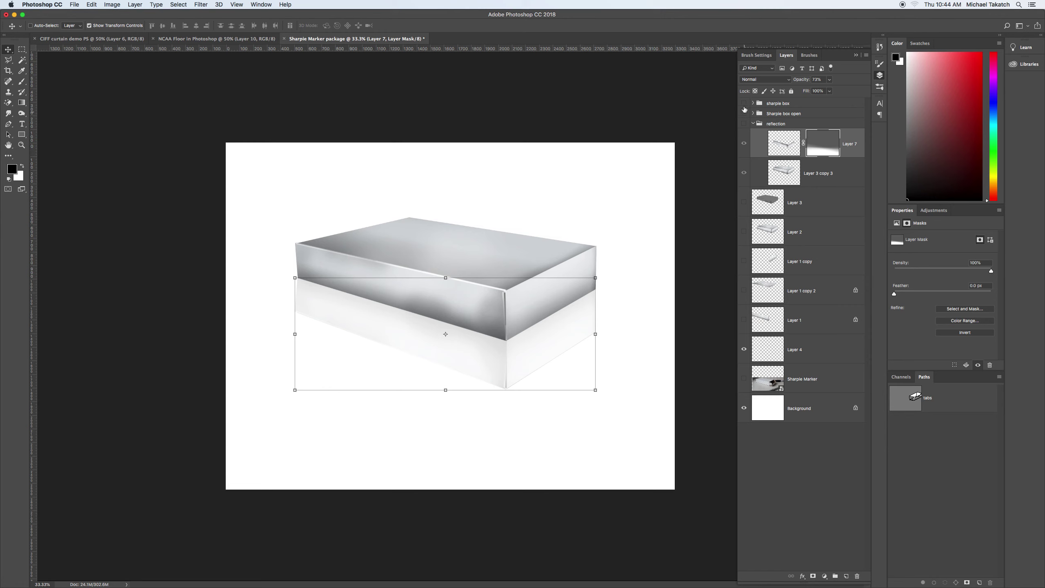
pyautogui.click(744, 124)
pyautogui.click(744, 103)
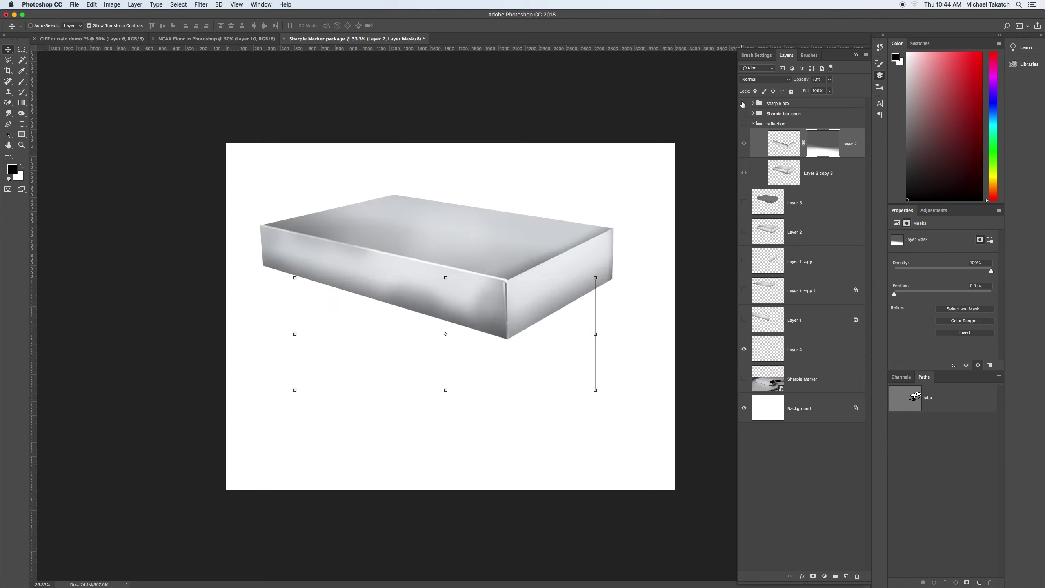
pyautogui.click(743, 104)
pyautogui.click(744, 114)
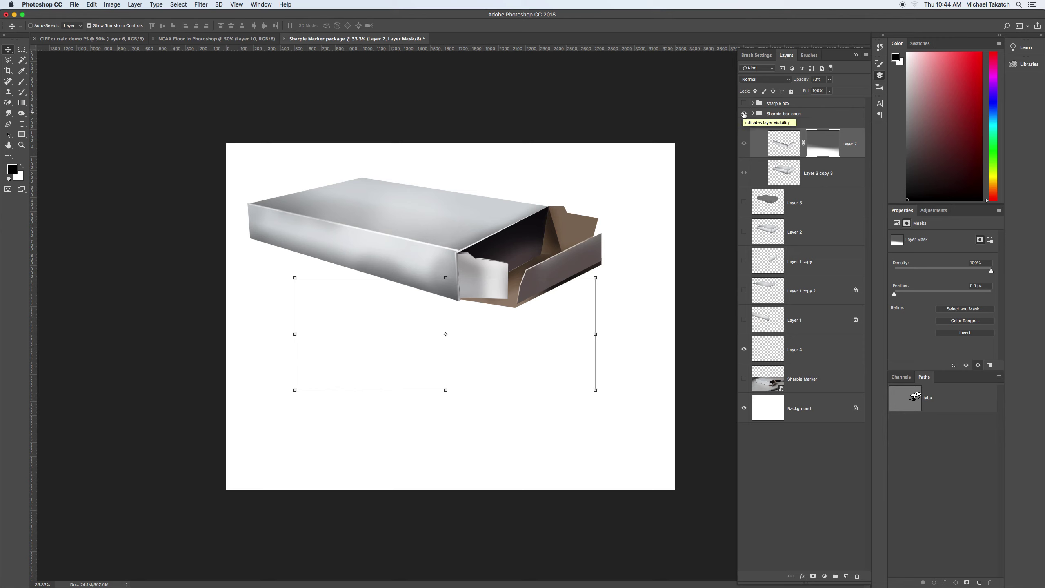
pyautogui.click(743, 114)
pyautogui.click(744, 124)
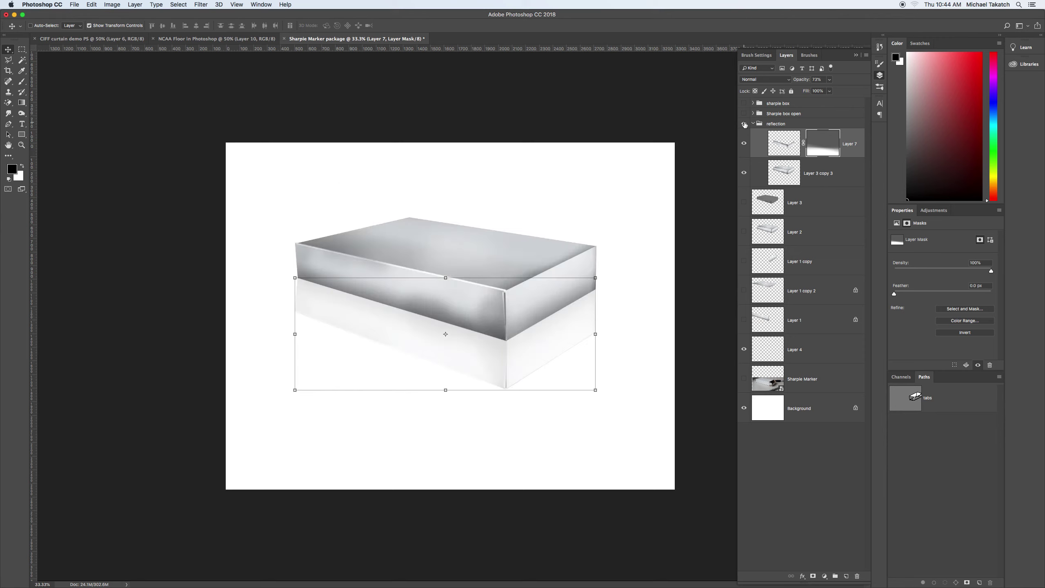